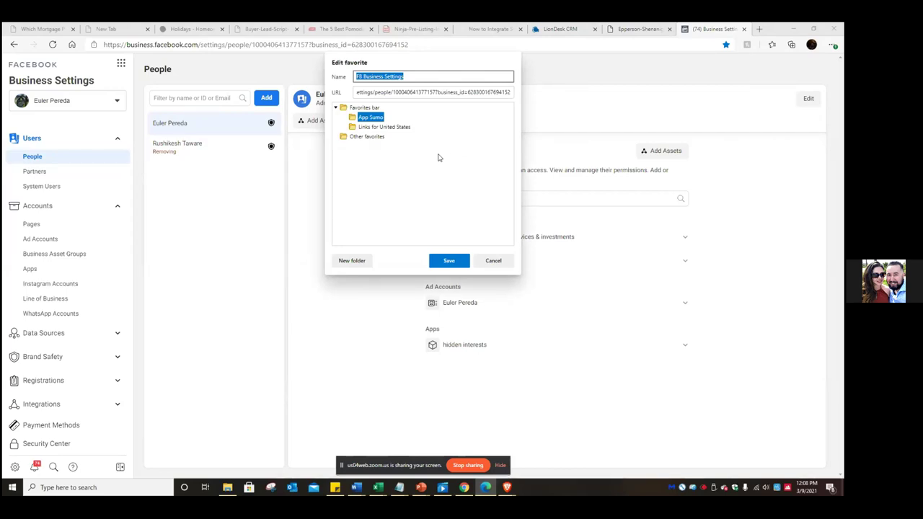
- Save the Business Settings favorite into a new 'FB Ads Manager' folder on the favorites bar
left_click(351, 260)
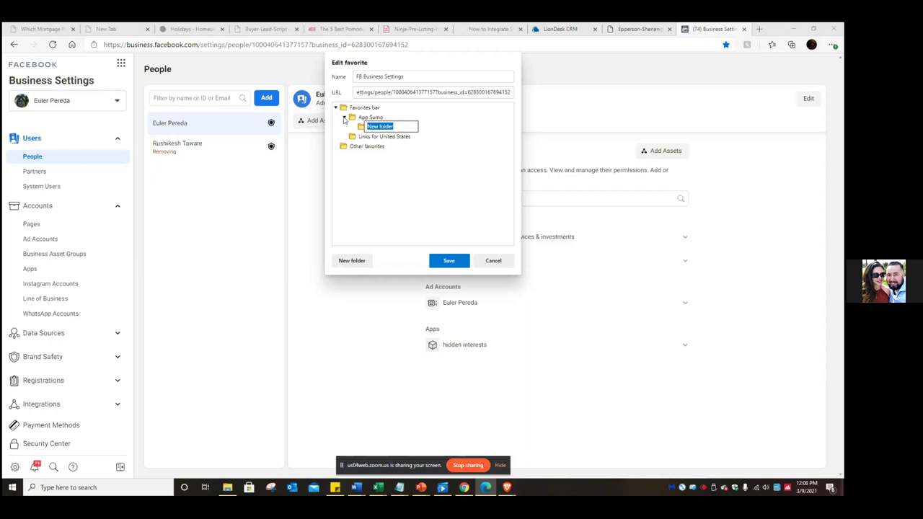
left_click(345, 118)
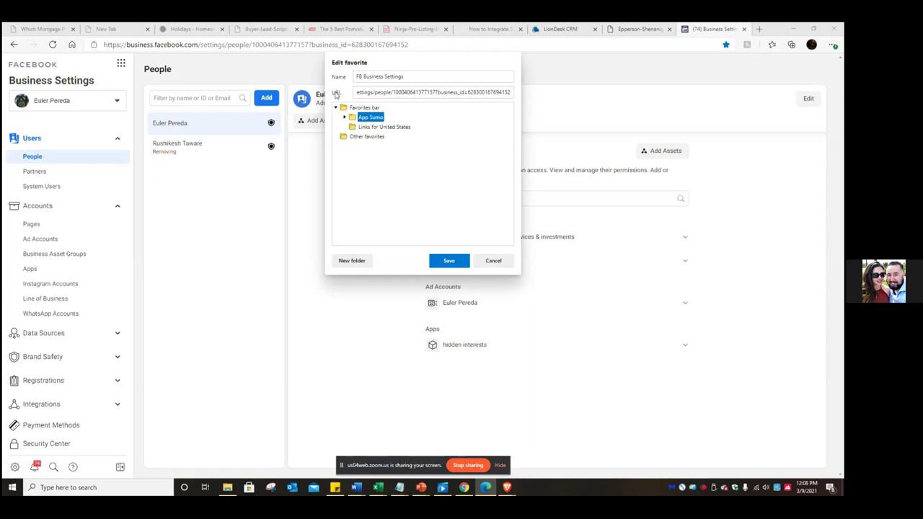
left_click(360, 108)
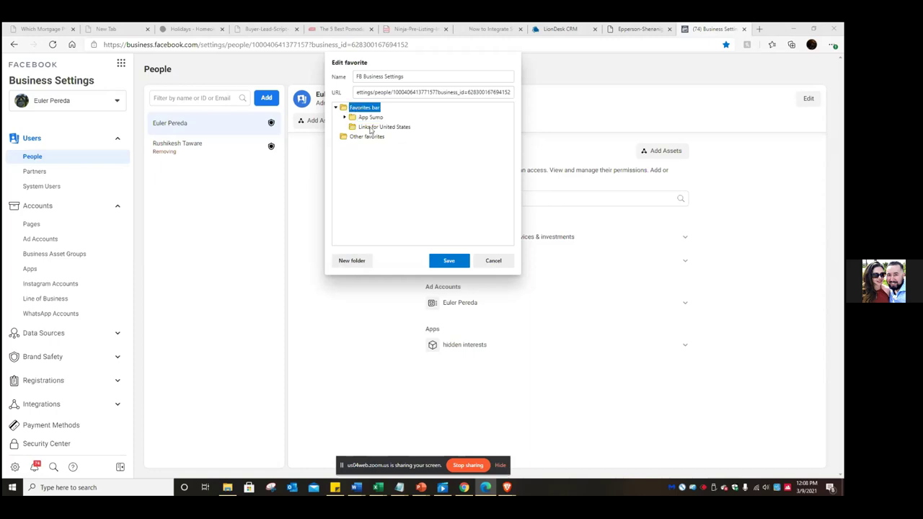
left_click(351, 260)
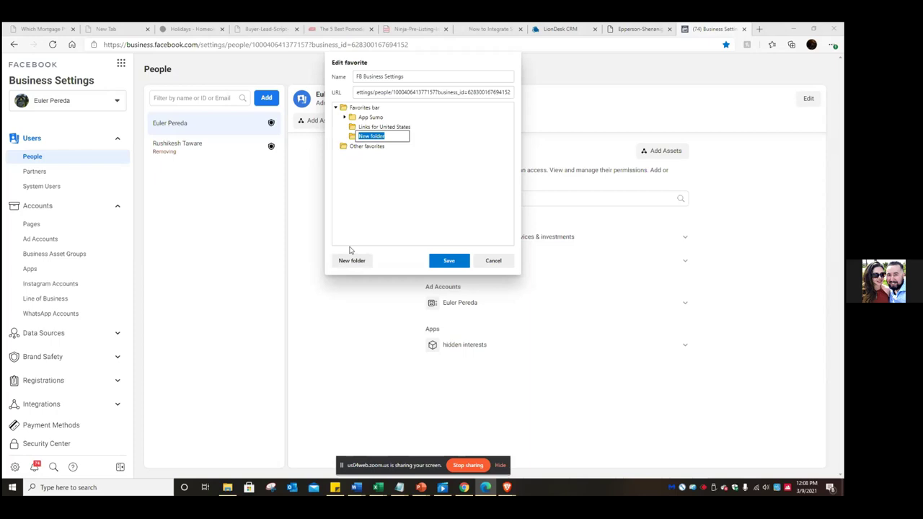
type("F")
type("B ")
type("Ada")
type(" Manager")
left_click(448, 148)
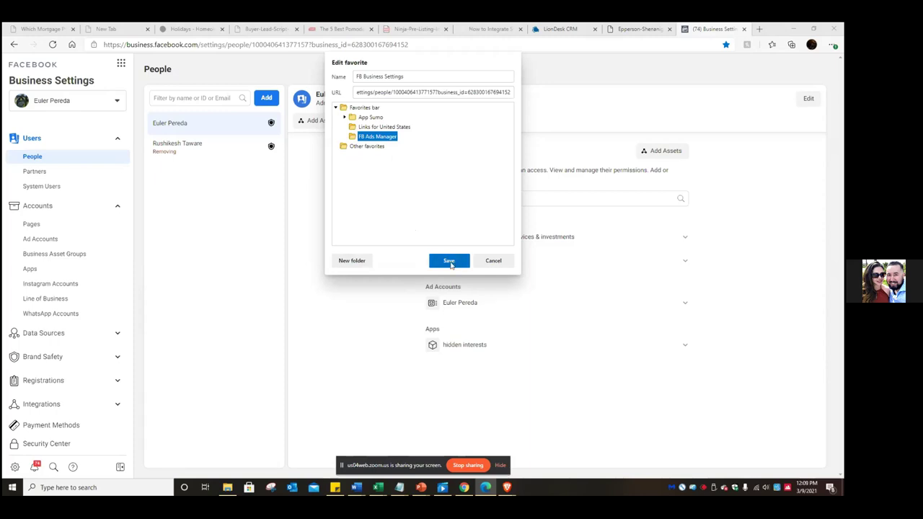
left_click(453, 262)
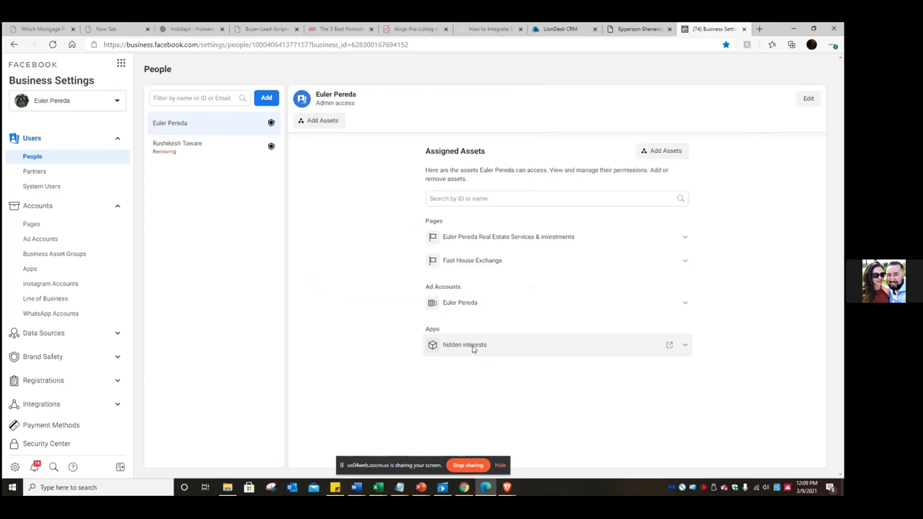
left_click(686, 348)
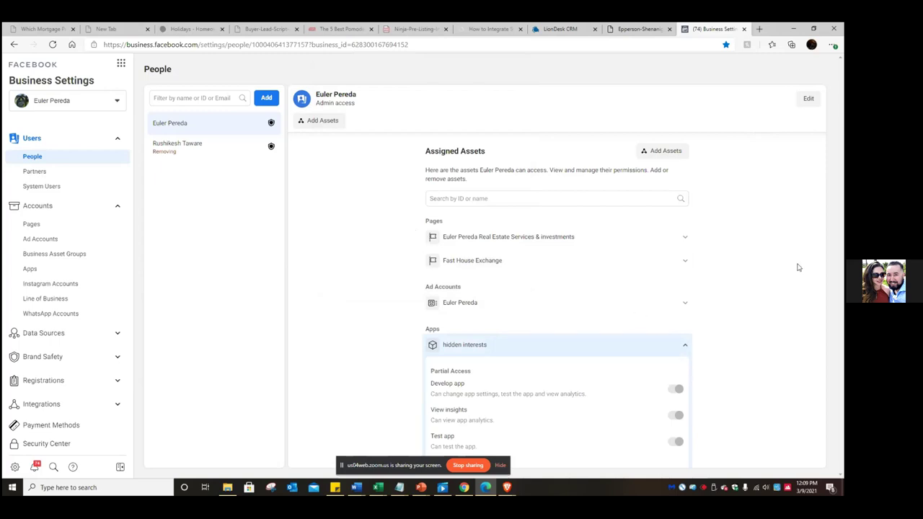
scroll(775, 270, "down", 1)
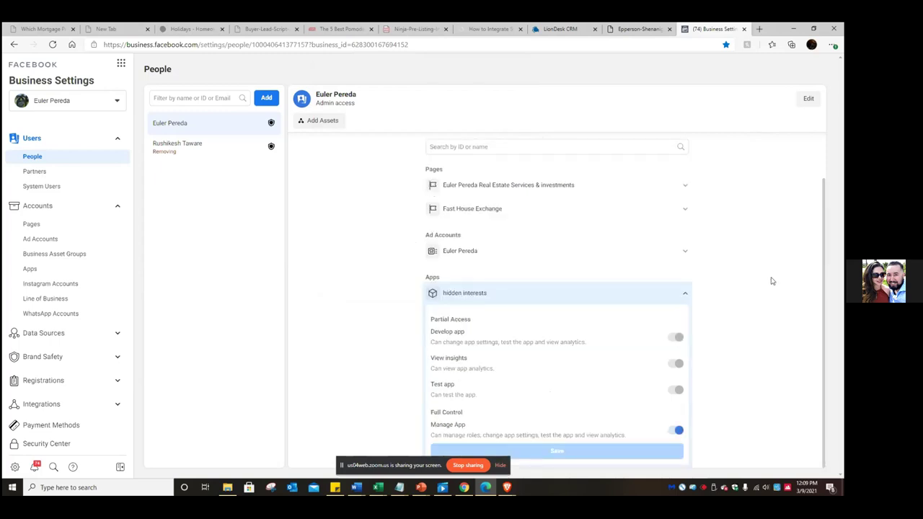
left_click(687, 294)
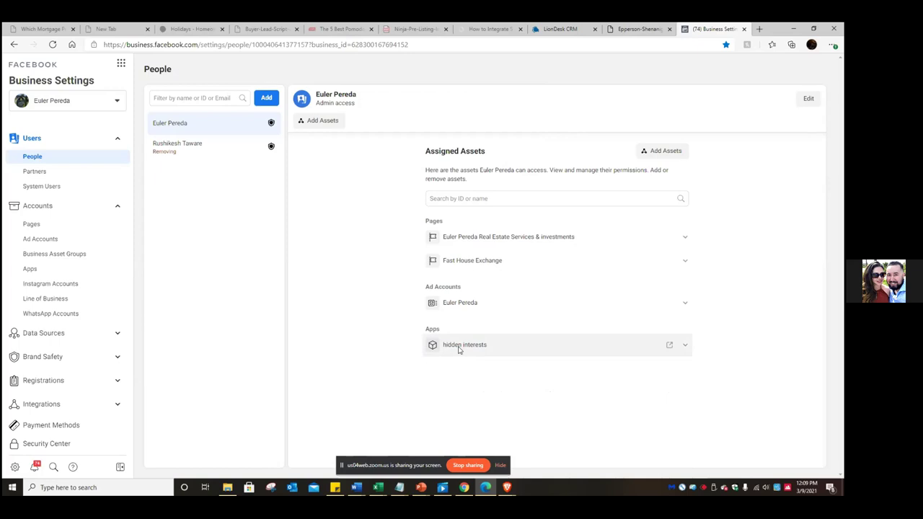
left_click(685, 348)
scroll(754, 344, "down", 1)
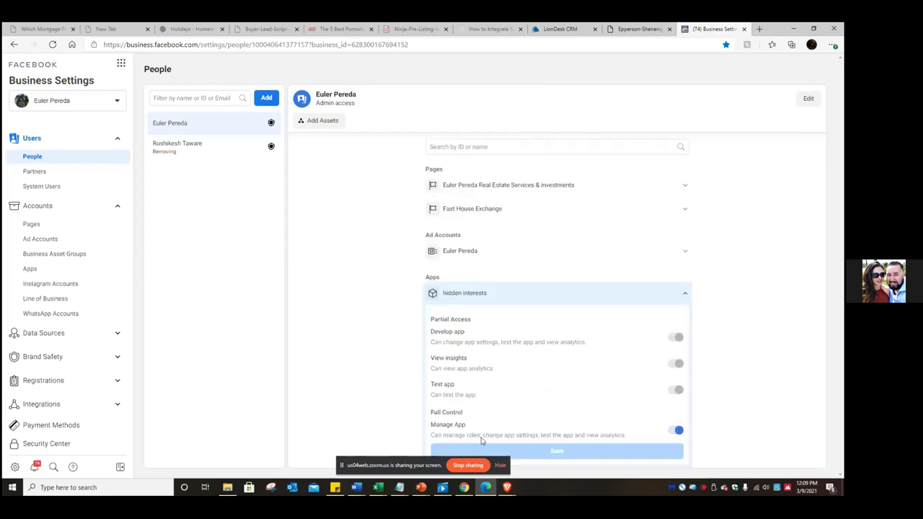
left_click(676, 430)
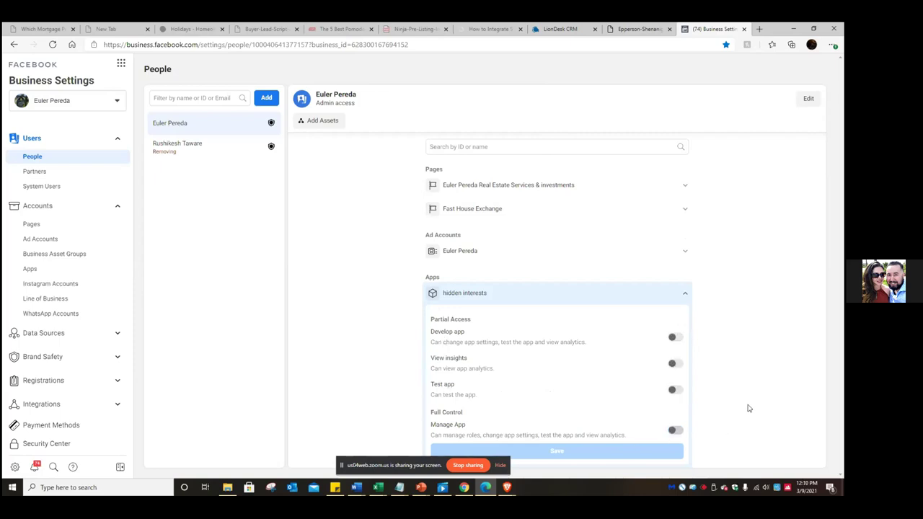
left_click(685, 293)
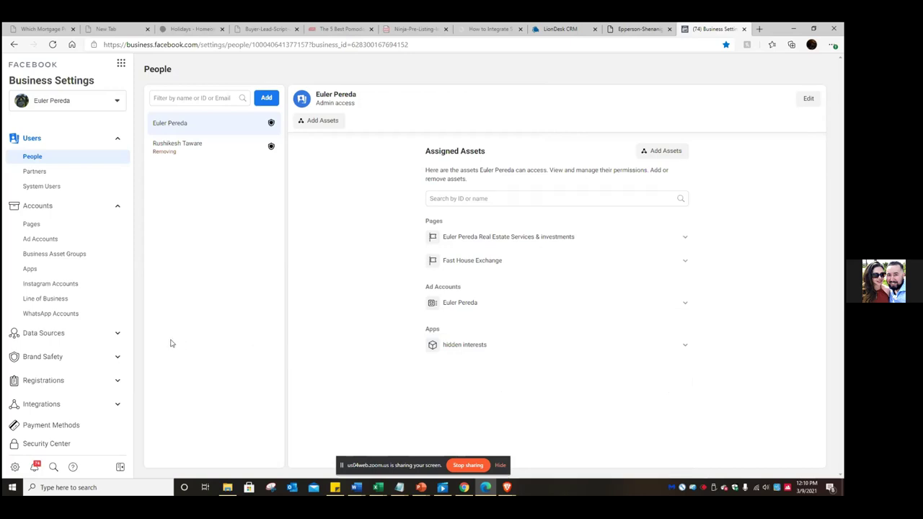
left_click(31, 225)
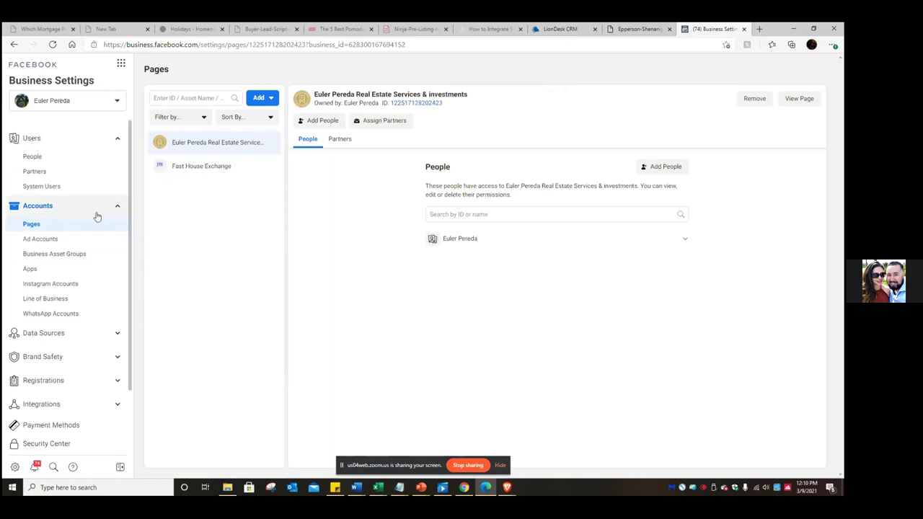
- View the ad account's Connected Assets, showing none, then bookmark the page
left_click(57, 243)
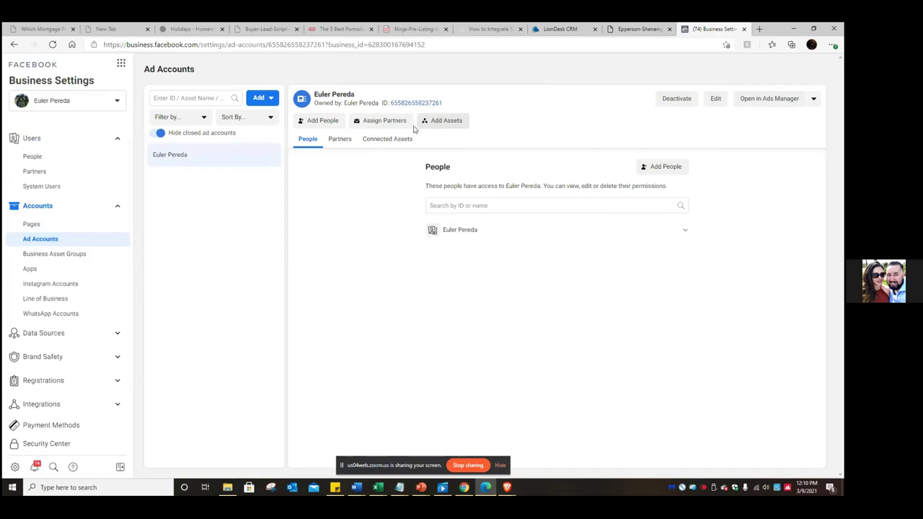
left_click(384, 141)
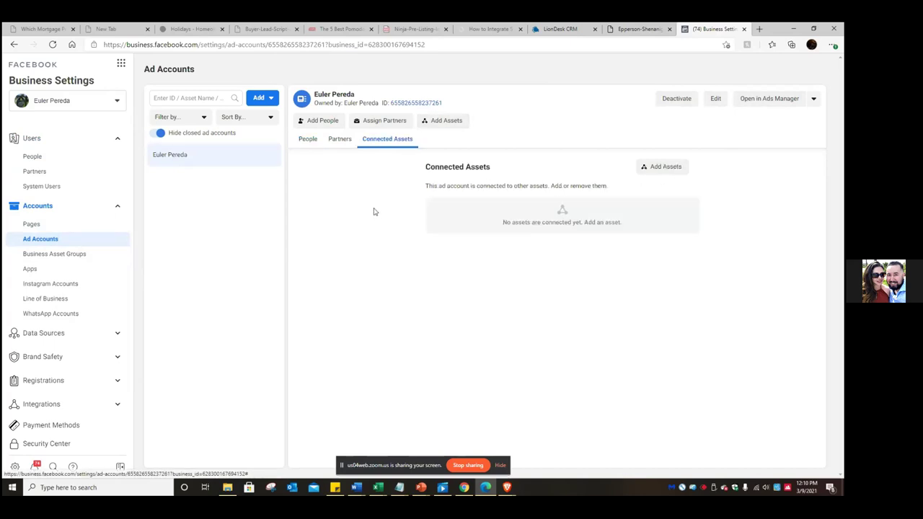
left_click(663, 168)
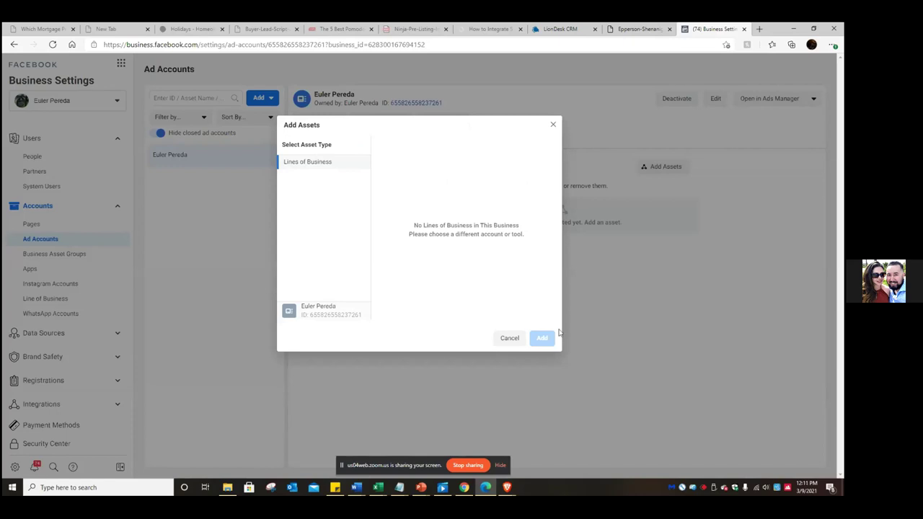
left_click(553, 124)
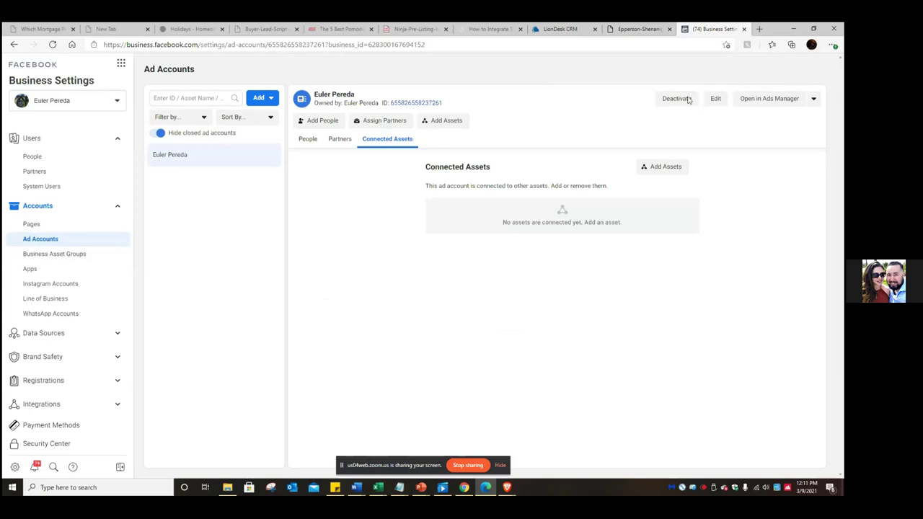
left_click(726, 45)
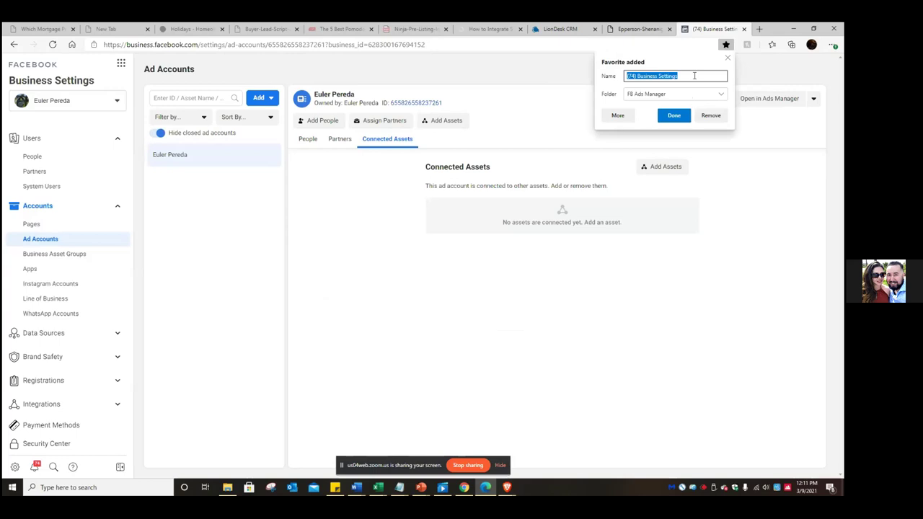
- Name the favorite 'FB Ad accounts' in the FB Ads Manager folder and save it
type("FB ad")
key("BackSpace")
type("Ad accounts")
left_click(669, 116)
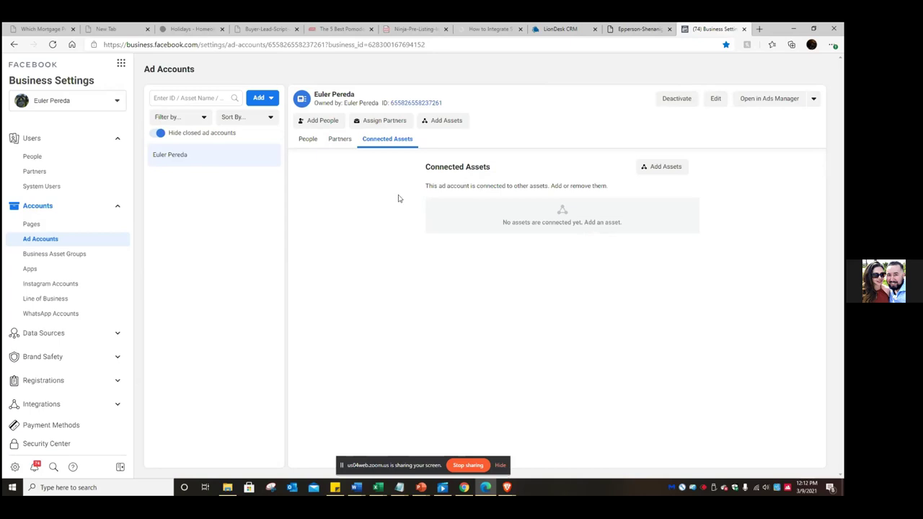
left_click(716, 99)
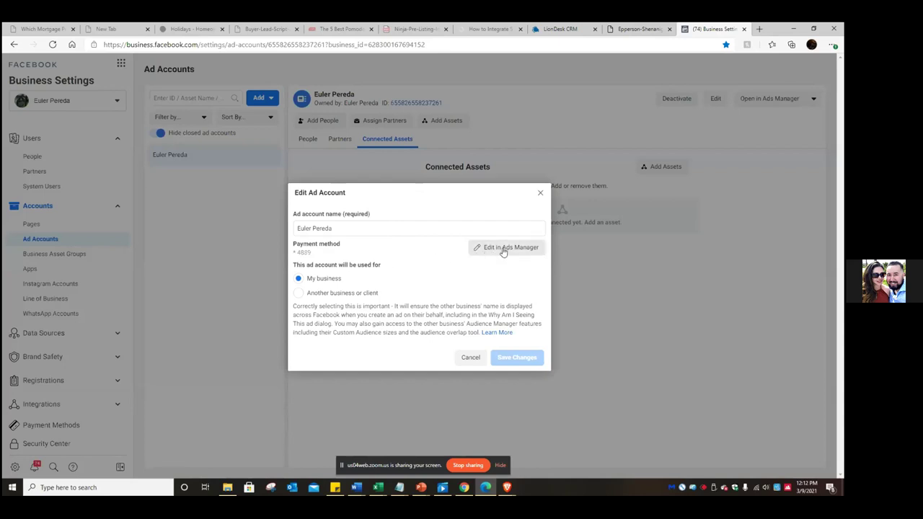
- Replace the ad account name with 'Homes and Towns' and save the change
left_click(348, 226)
left_click_drag(336, 228, 291, 229)
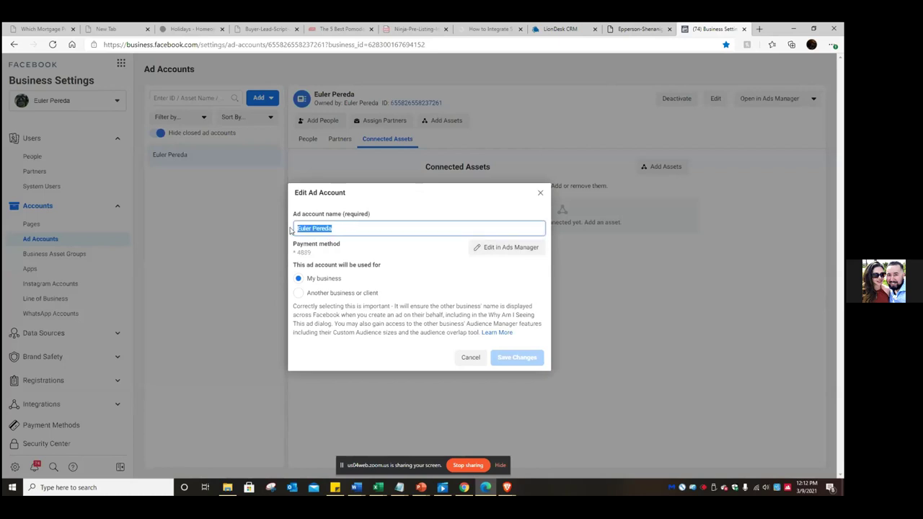
type("Homesandtown")
key("BackSpace")
key("BackSpace")
key("BackSpace")
key("BackSpace")
key("BackSpace")
key("BackSpace")
key("BackSpace")
type("and taow")
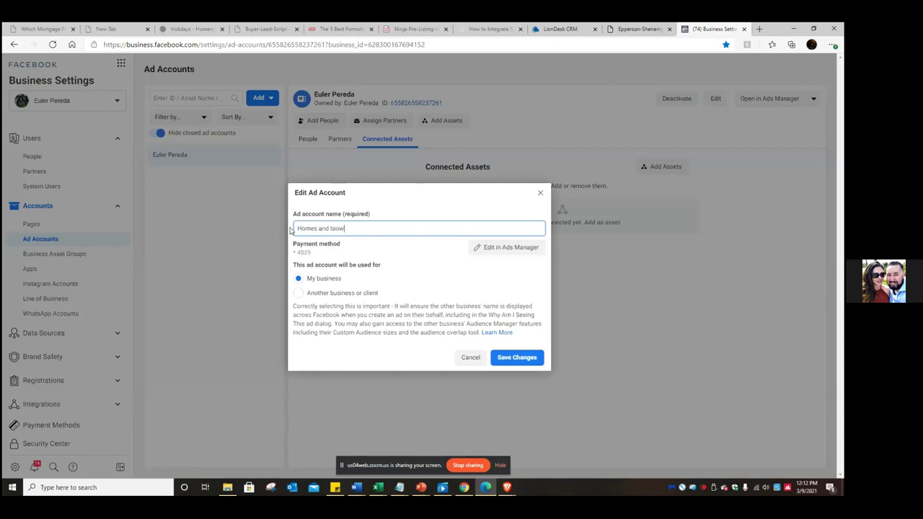
key("BackSpace")
type("Towans")
key("BackSpace")
key("BackSpace")
key("BackSpace")
type("s")
key("BackSpace")
type("ns")
left_click(532, 359)
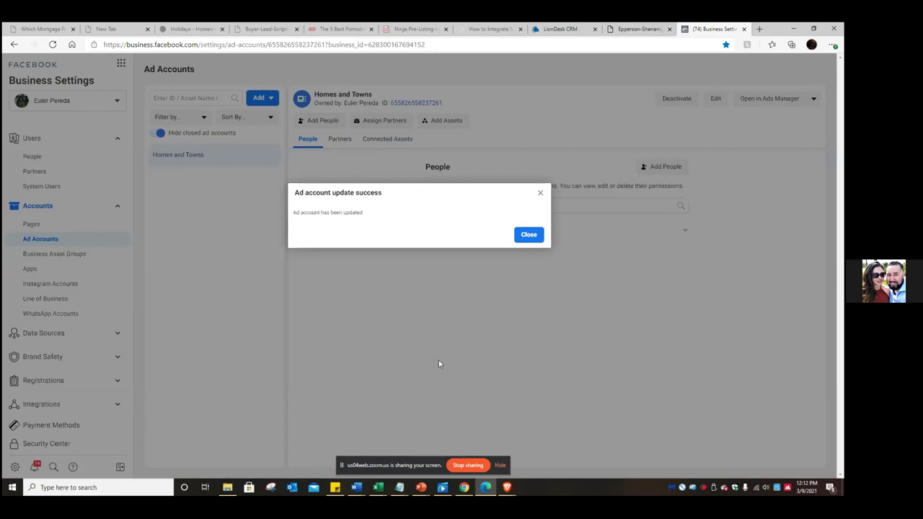
- Close the ad account update success message
left_click(529, 235)
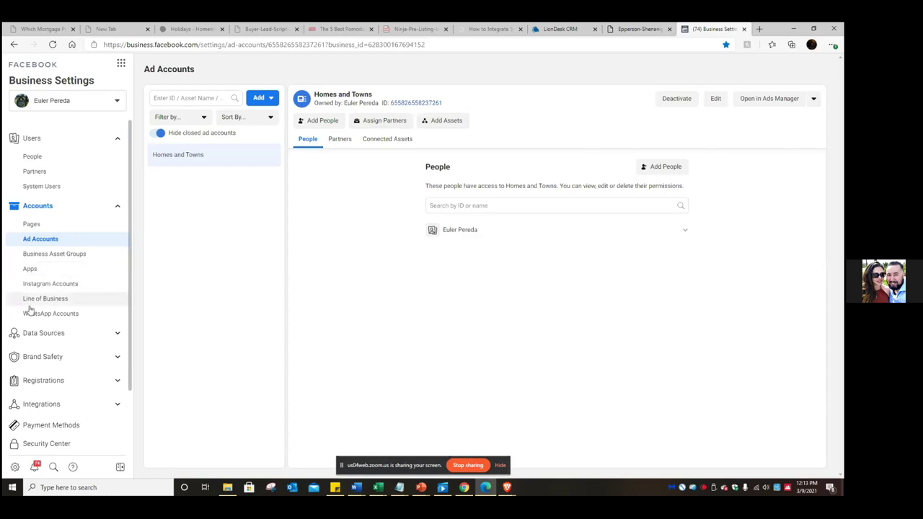
- Expand Data Sources and open the Pixels list
left_click(103, 336)
scroll(99, 340, "down", 1)
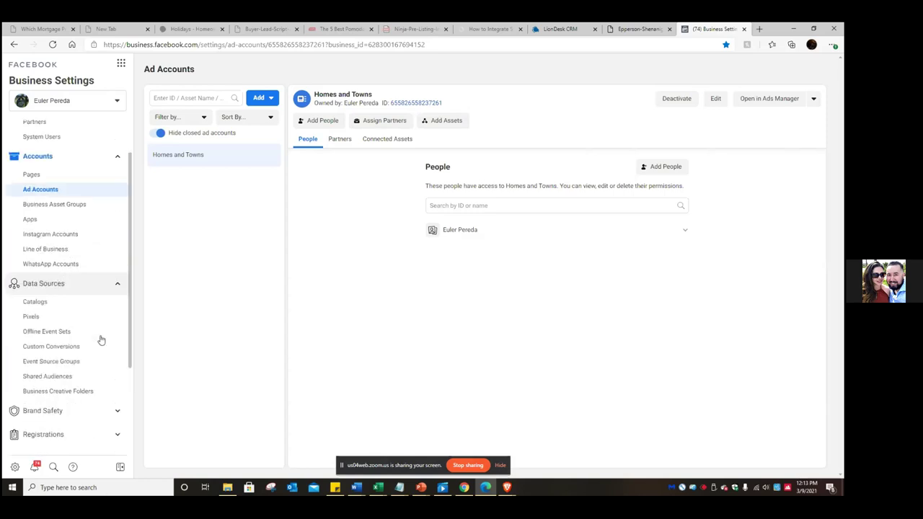
left_click(33, 319)
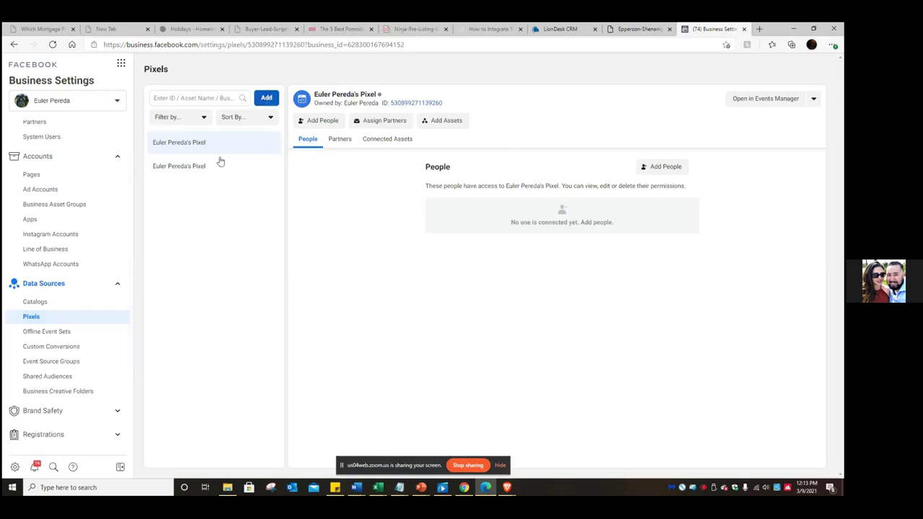
- Give the admin user full control of the pixel and dismiss the confirmation
left_click(666, 169)
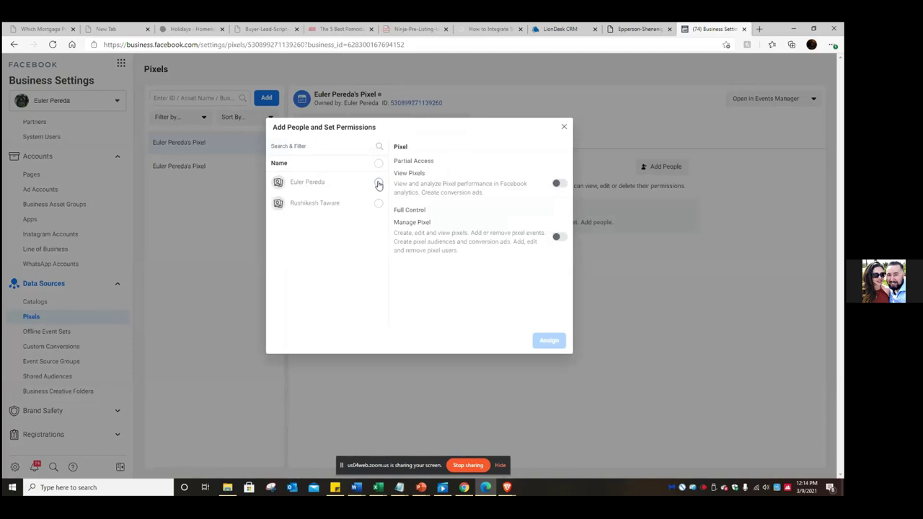
left_click(378, 185)
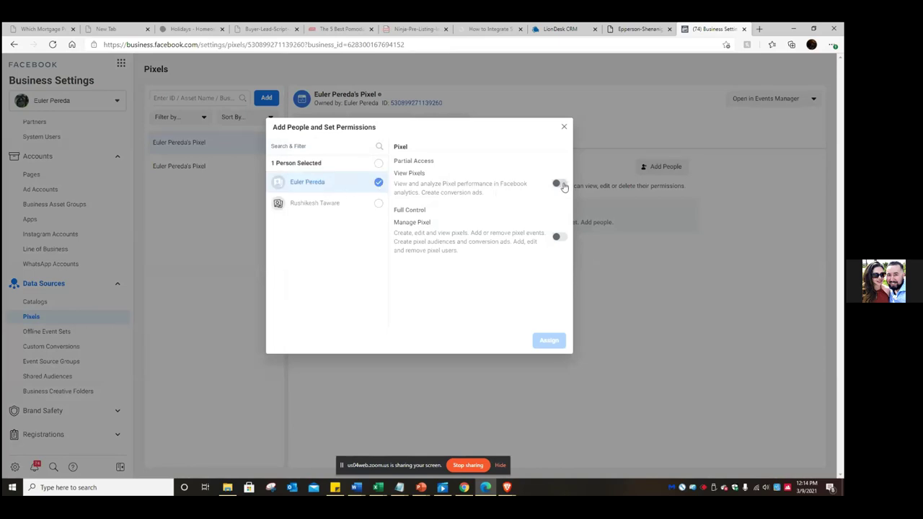
left_click(560, 237)
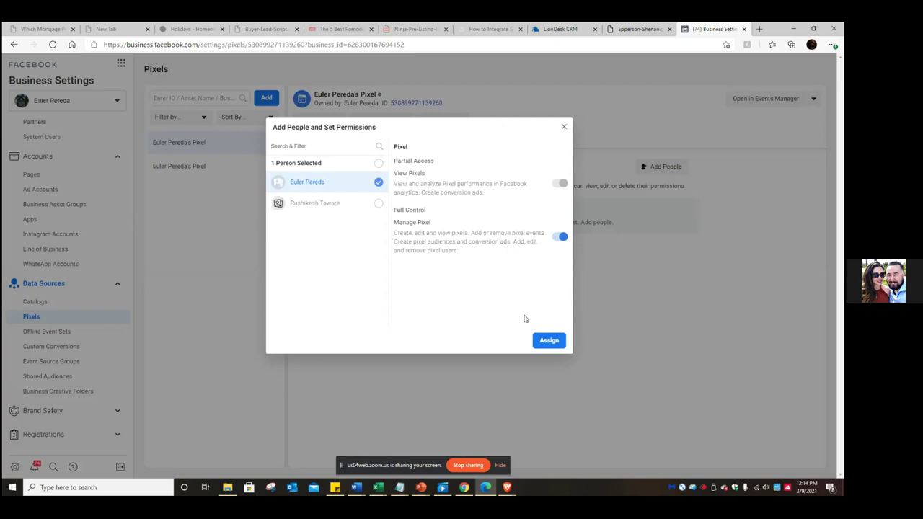
left_click(559, 341)
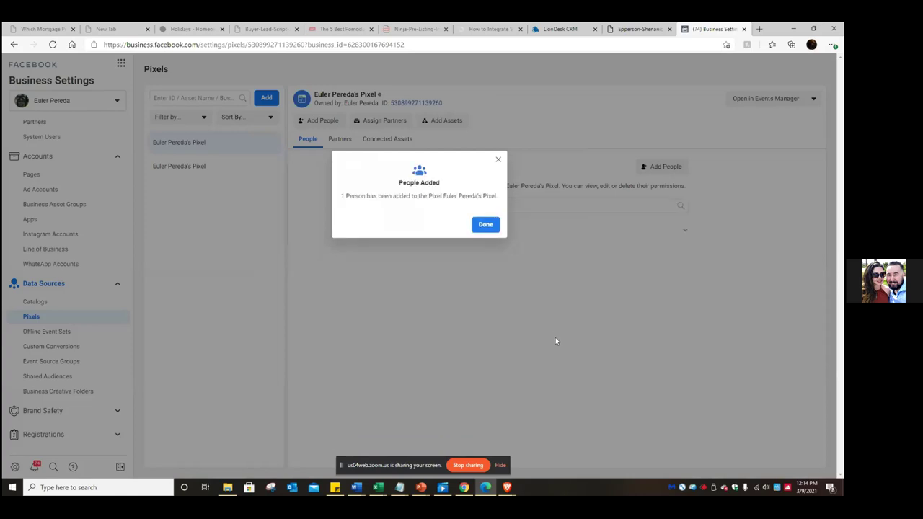
left_click(485, 225)
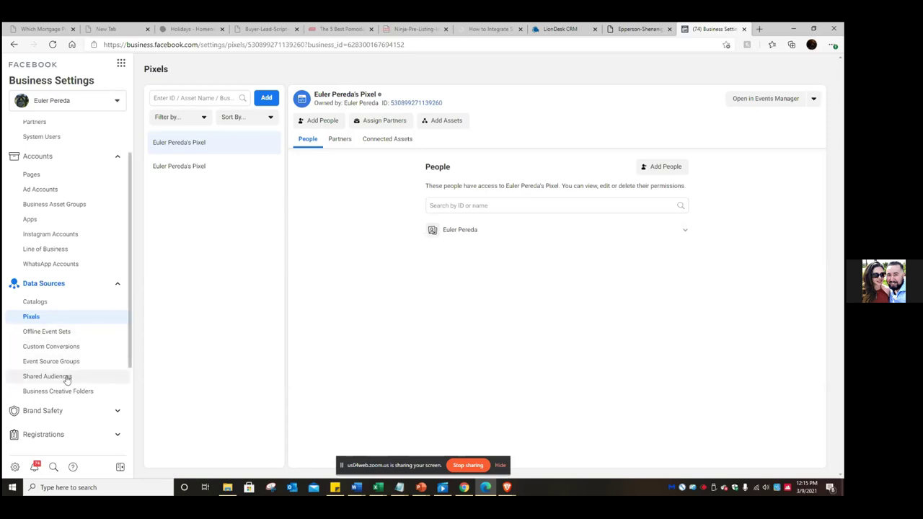
- Expand Brand Safety in the sidebar and open the Domains page
left_click(113, 412)
scroll(110, 407, "down", 3)
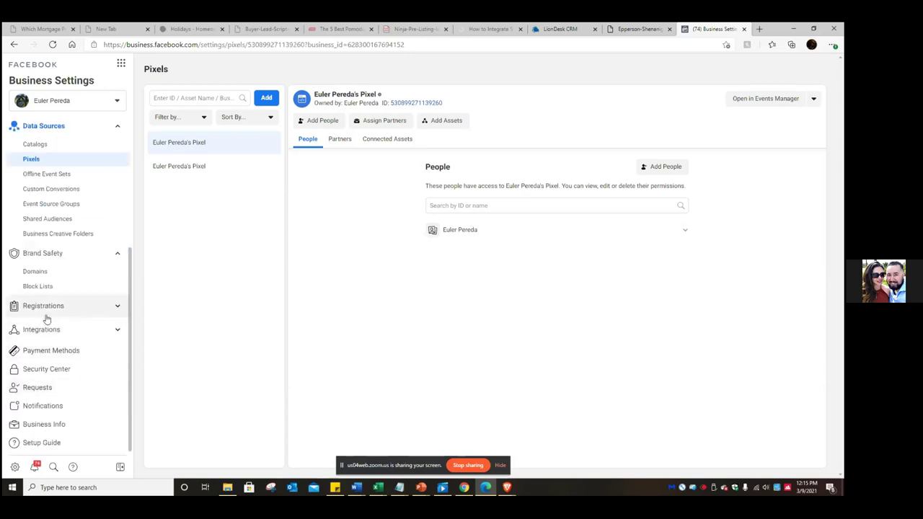
left_click(36, 271)
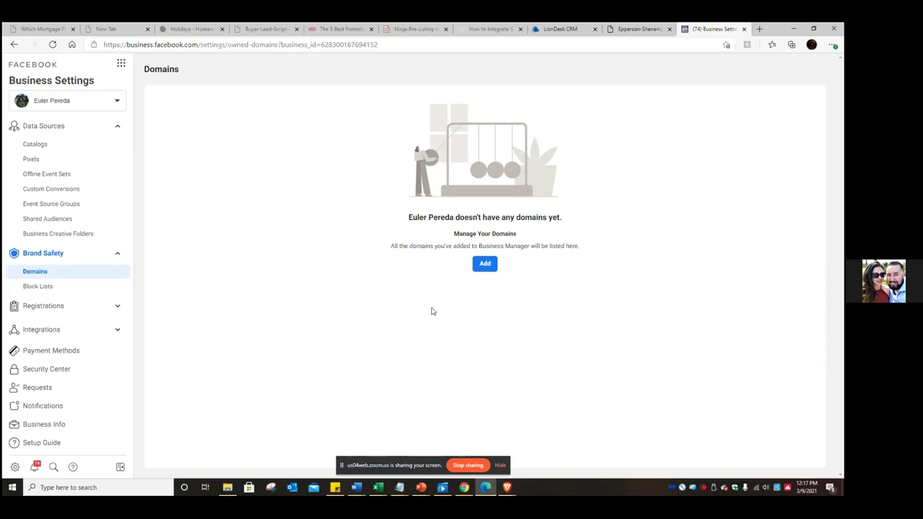
left_click(759, 30)
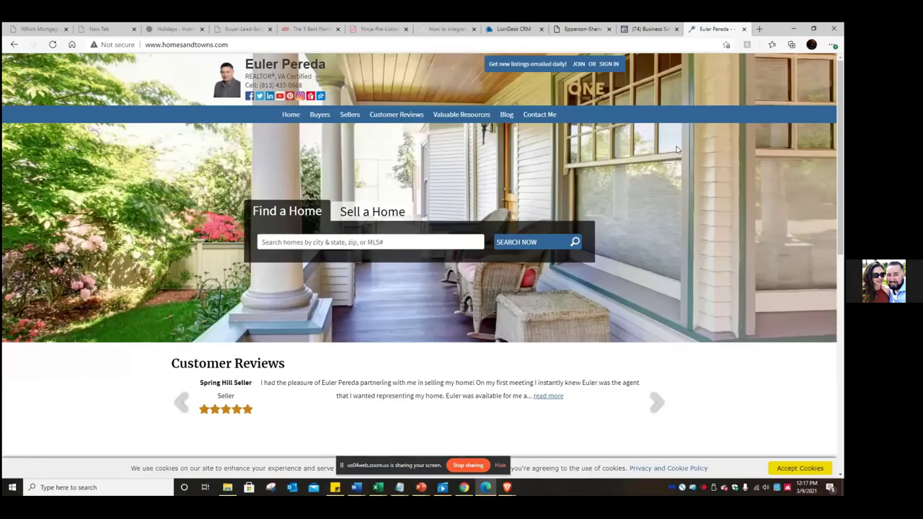
scroll(676, 149, "down", 3)
scroll(676, 149, "up", 3)
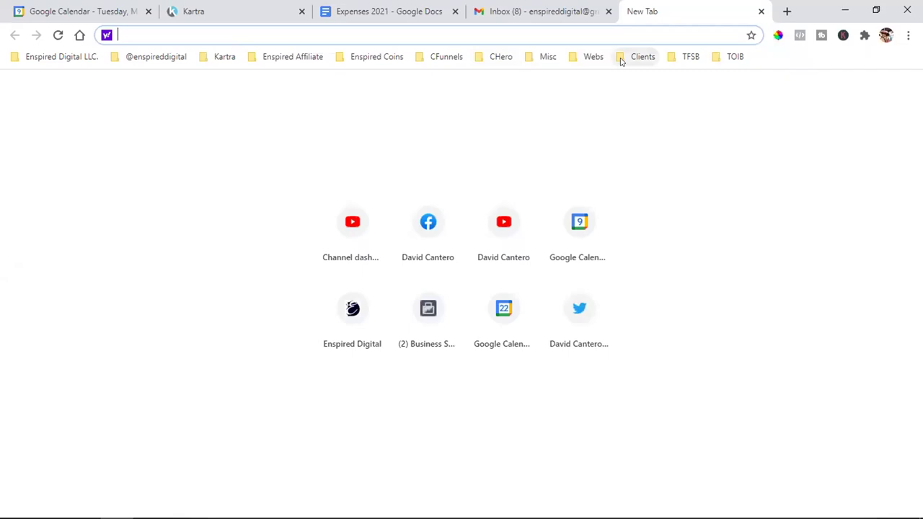
- Open the saved Facebook bookmark and go to the Facebook home feed
left_click(621, 59)
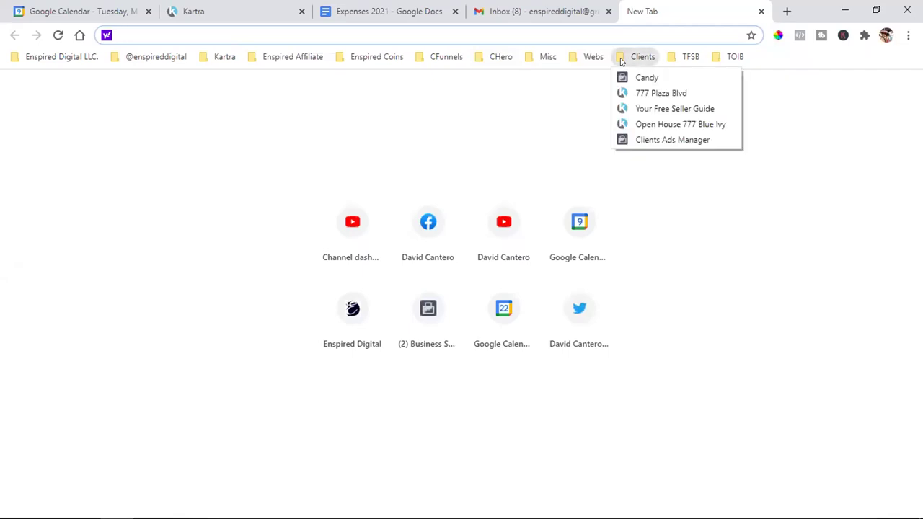
mouse_move(155, 56)
left_click(144, 91)
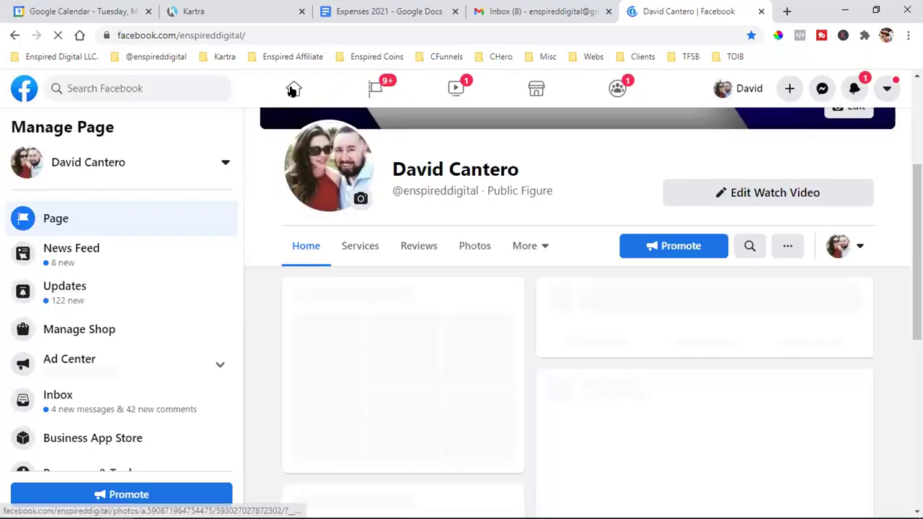
left_click(292, 89)
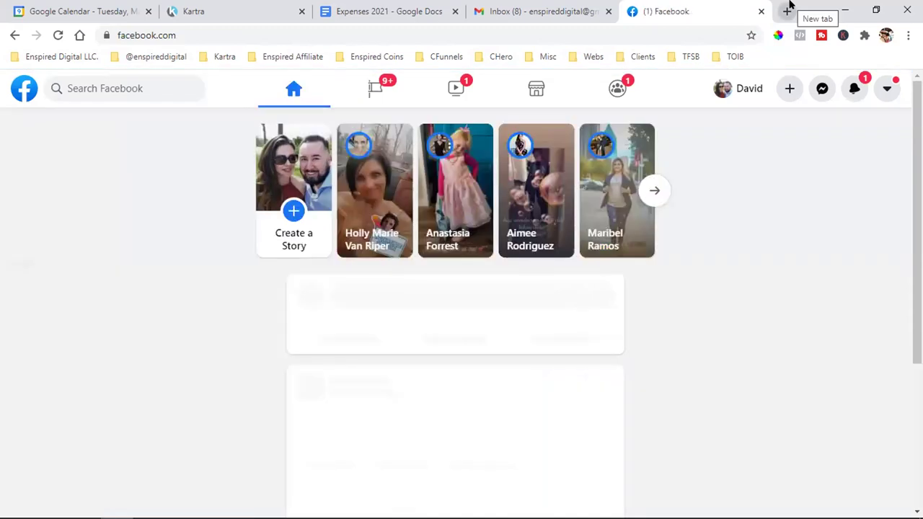
left_click(788, 11)
left_click(155, 56)
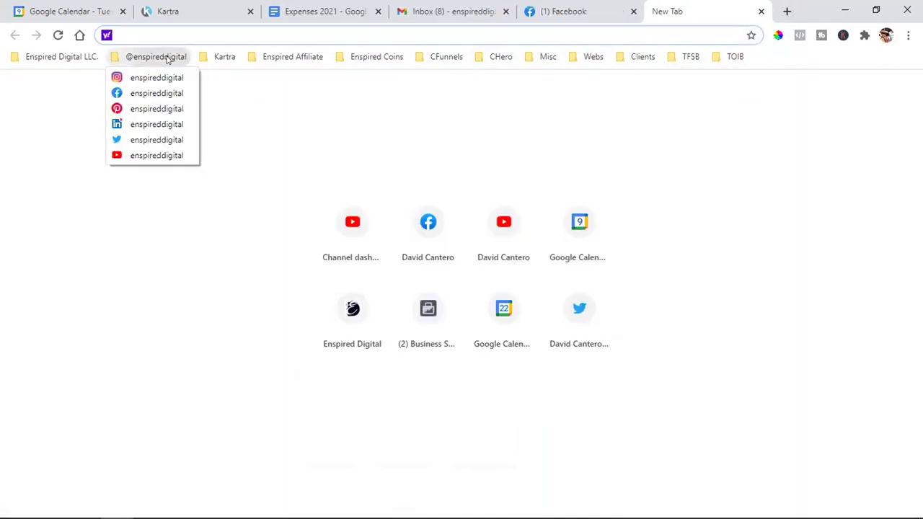
mouse_move(645, 61)
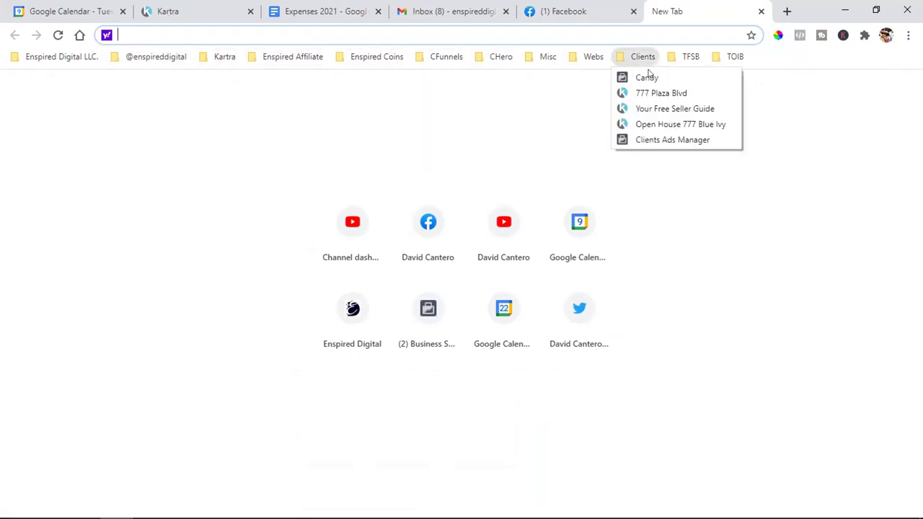
left_click(649, 92)
left_click(599, 7)
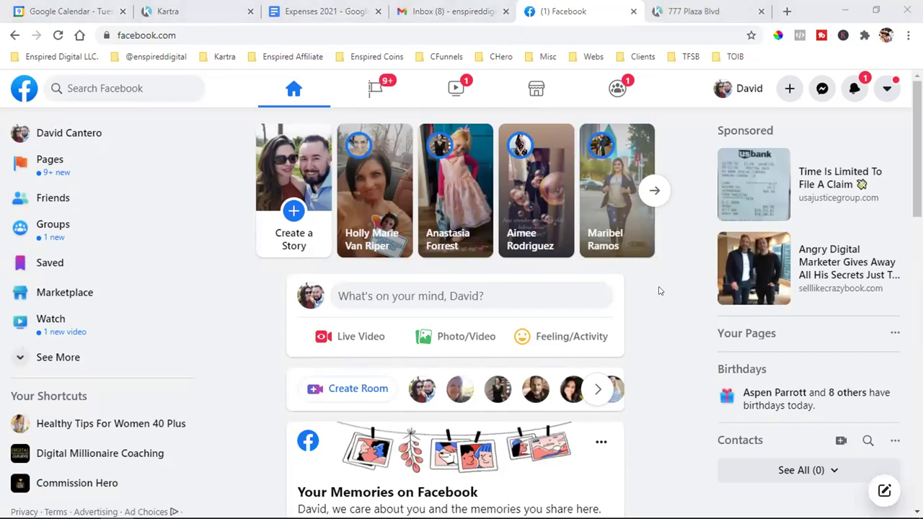
- Browse the news feed, then open The Social Real Estate Agent - Post Your Listings group
scroll(658, 291, "down", 1)
scroll(658, 291, "down", 1)
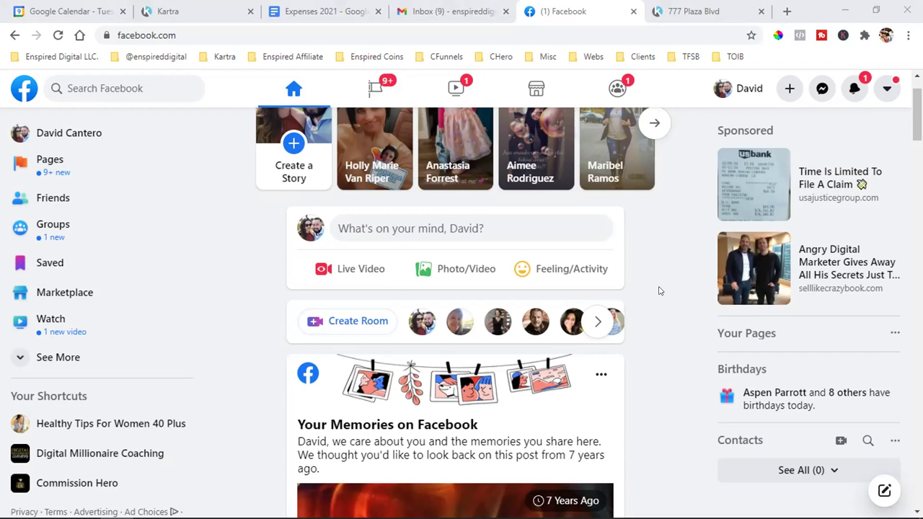
scroll(658, 290, "down", 10)
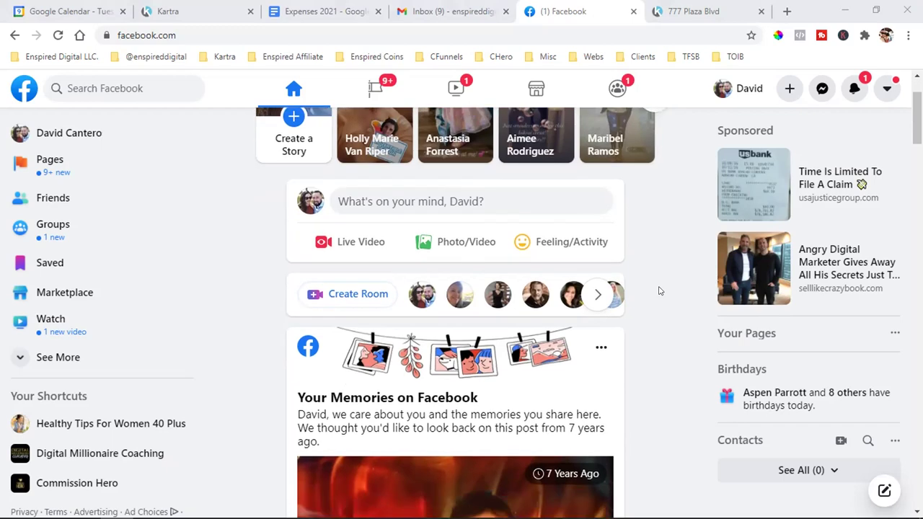
scroll(658, 291, "down", 6)
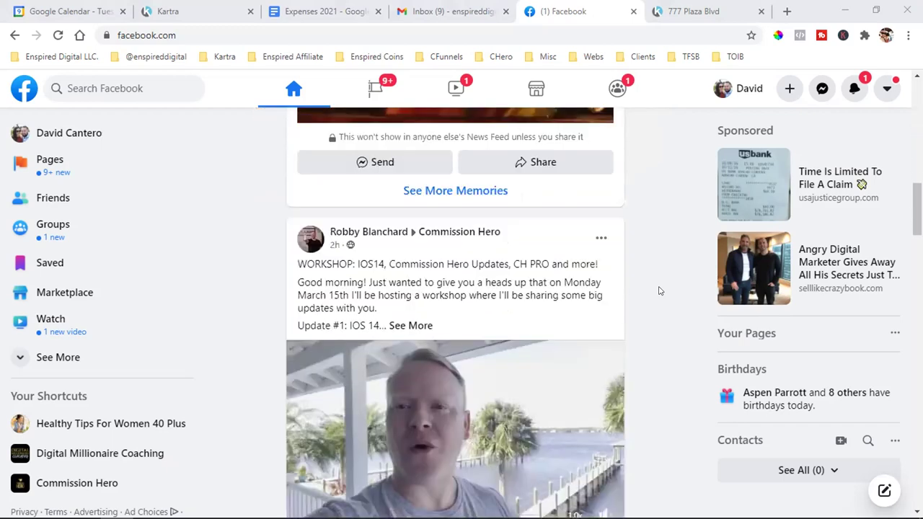
scroll(658, 290, "down", 8)
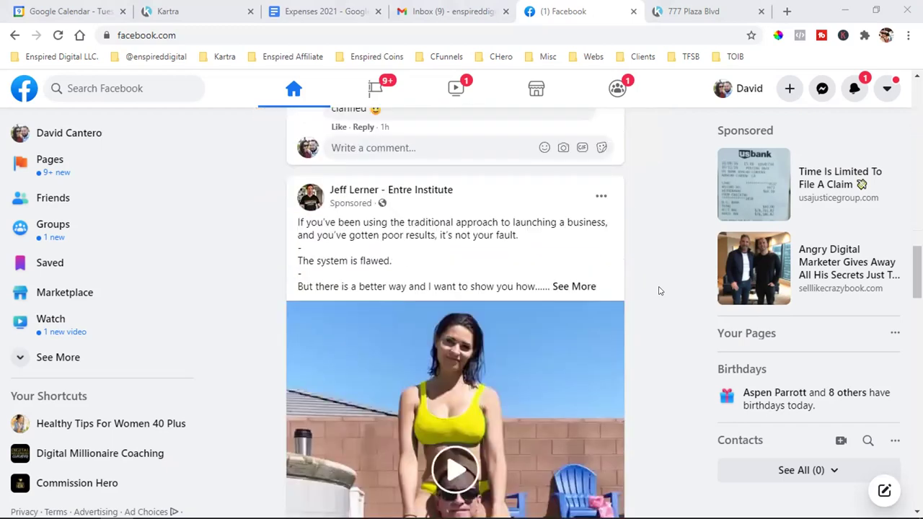
scroll(658, 290, "down", 10)
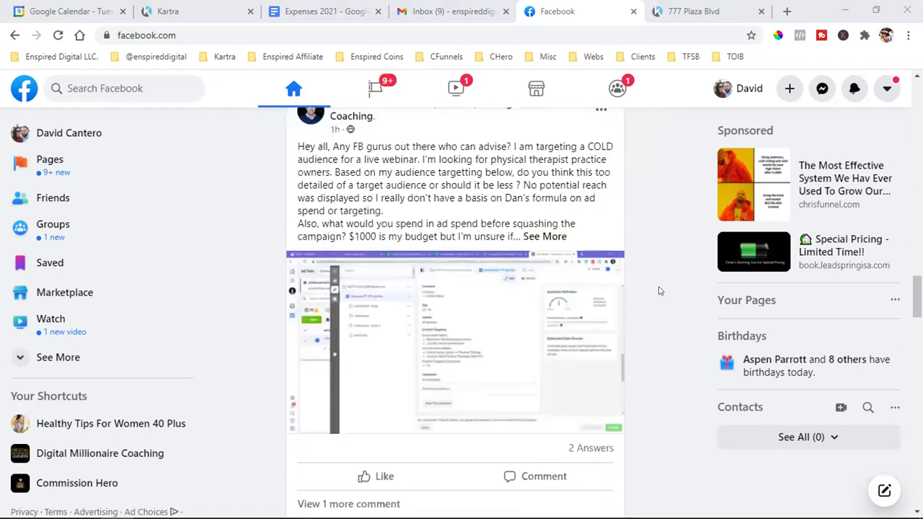
scroll(658, 291, "down", 2)
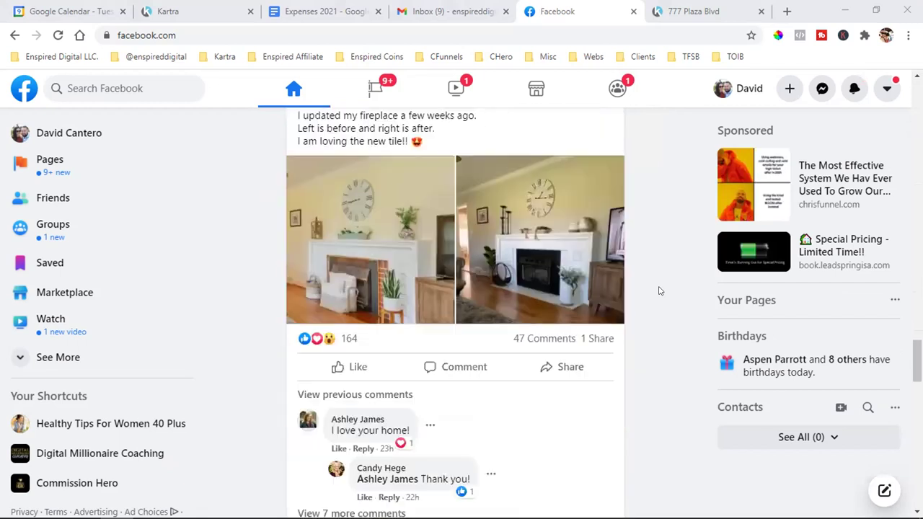
scroll(658, 291, "up", 1)
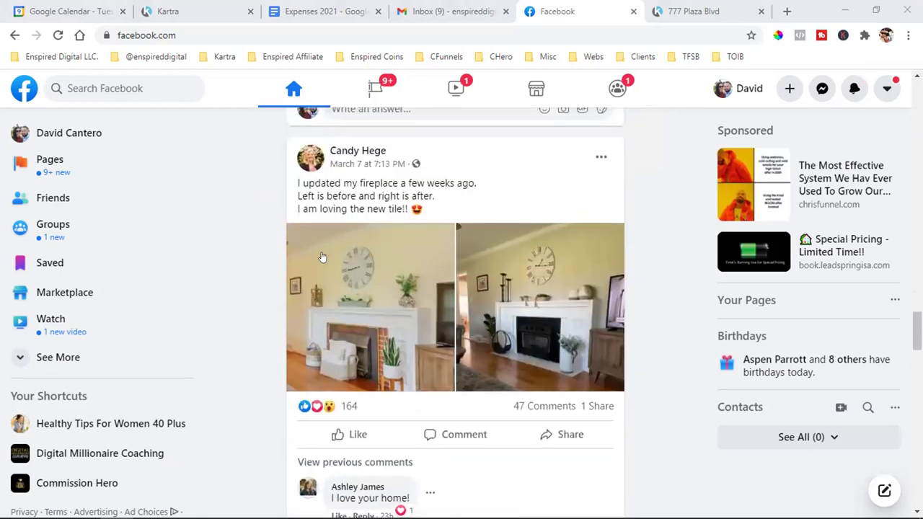
scroll(112, 451, "down", 1)
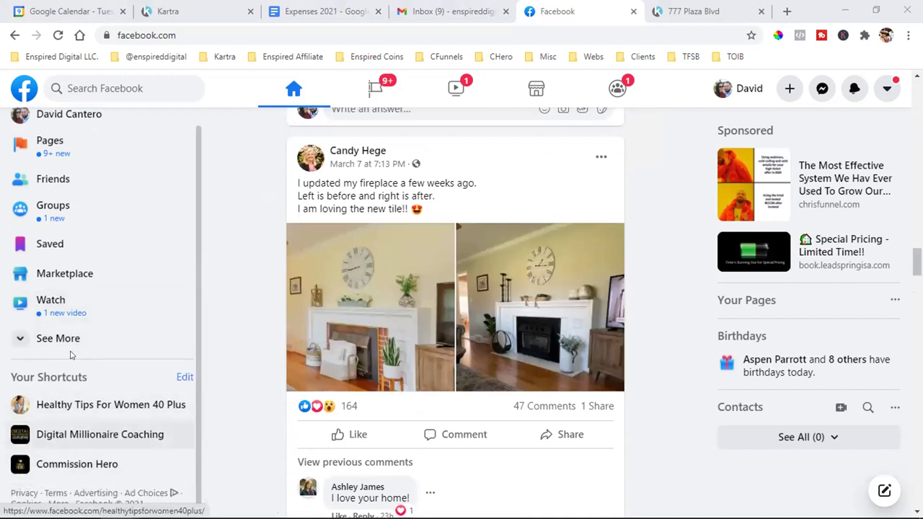
left_click(41, 218)
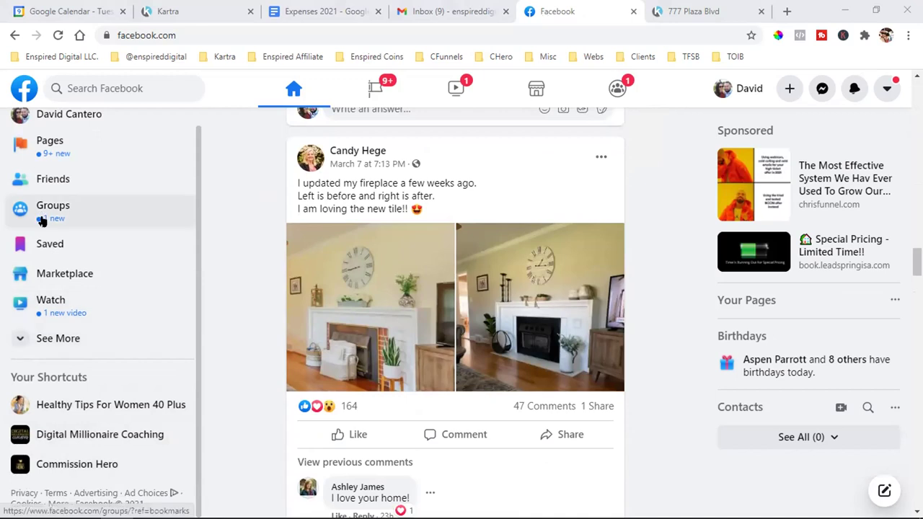
left_click(52, 425)
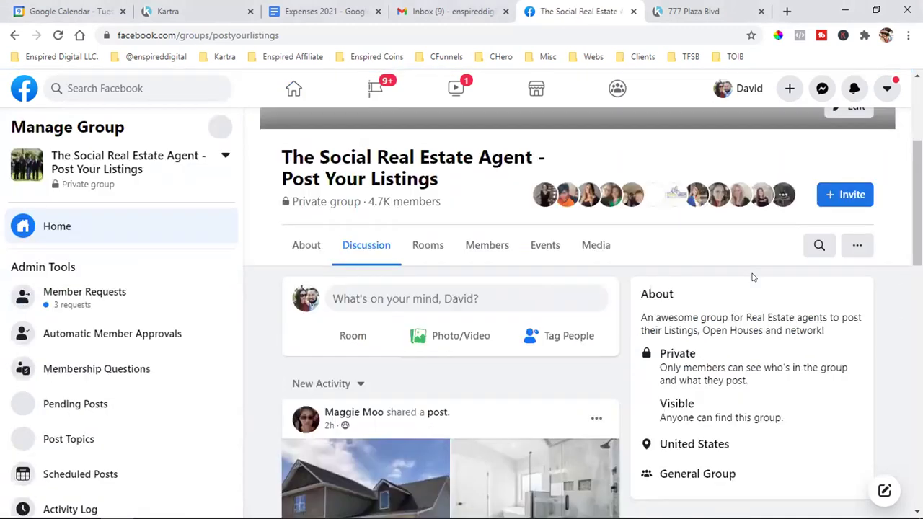
scroll(516, 353, "down", 6)
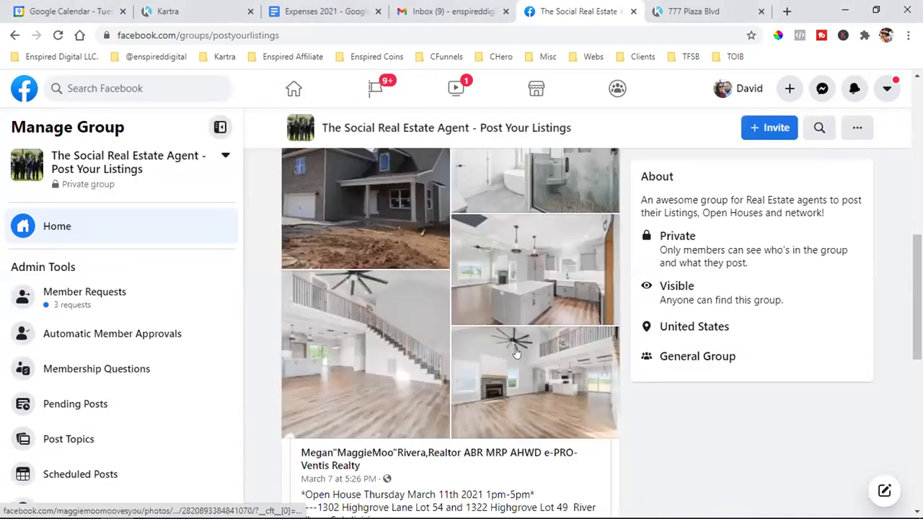
scroll(516, 354, "down", 6)
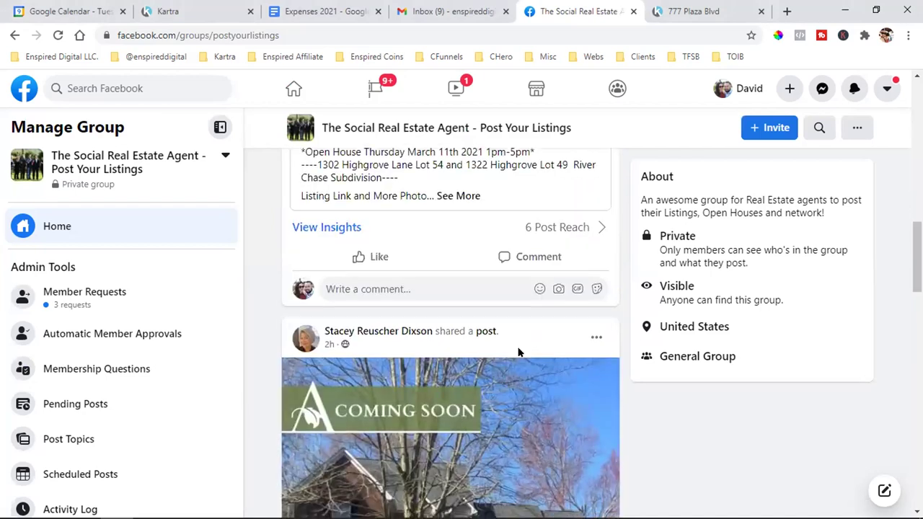
scroll(516, 354, "down", 3)
scroll(531, 345, "down", 5)
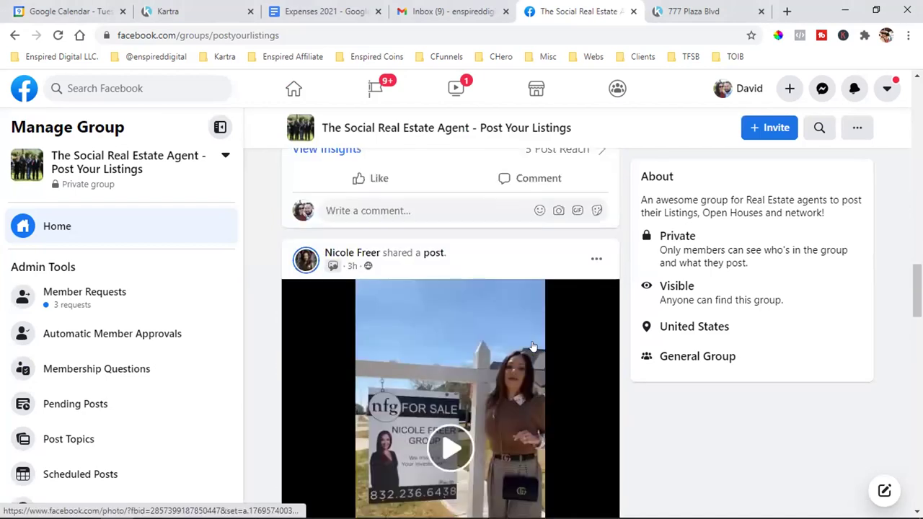
scroll(531, 346, "down", 1)
scroll(531, 347, "down", 2)
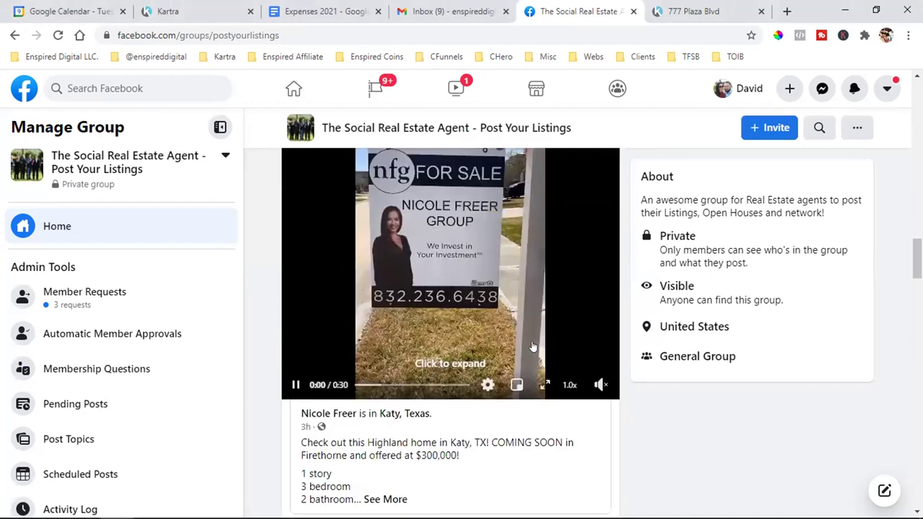
scroll(532, 346, "down", 6)
scroll(531, 346, "down", 4)
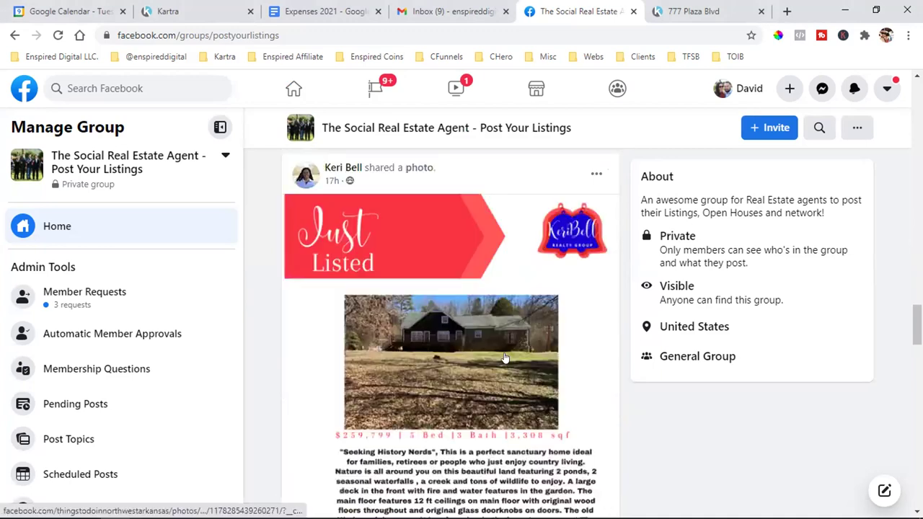
scroll(502, 367, "down", 3)
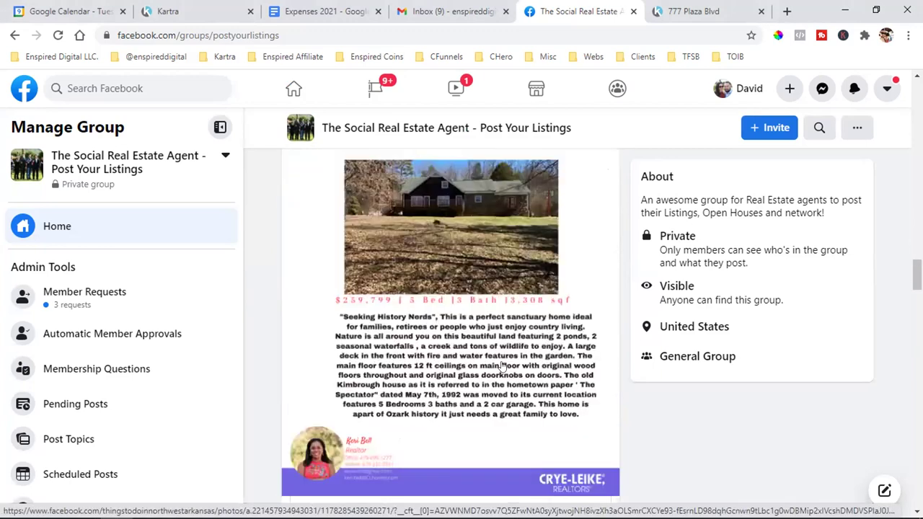
scroll(503, 368, "up", 3)
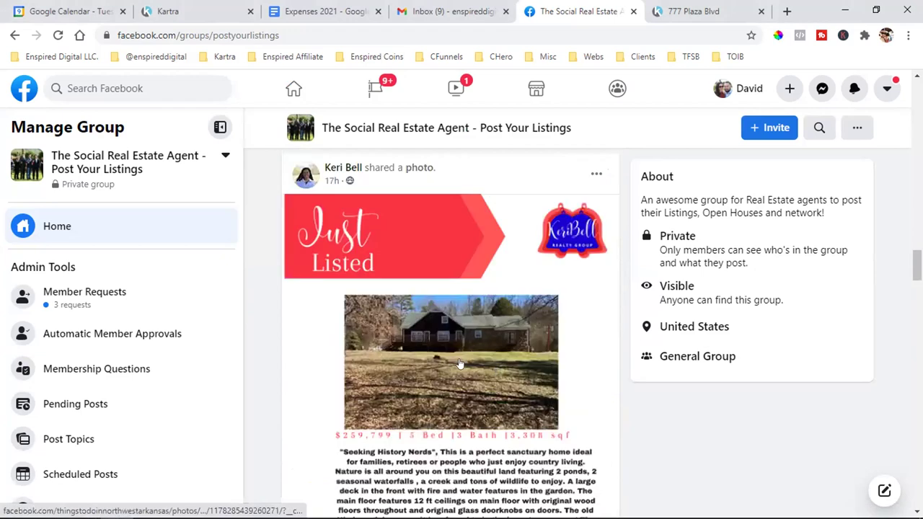
mouse_move(334, 178)
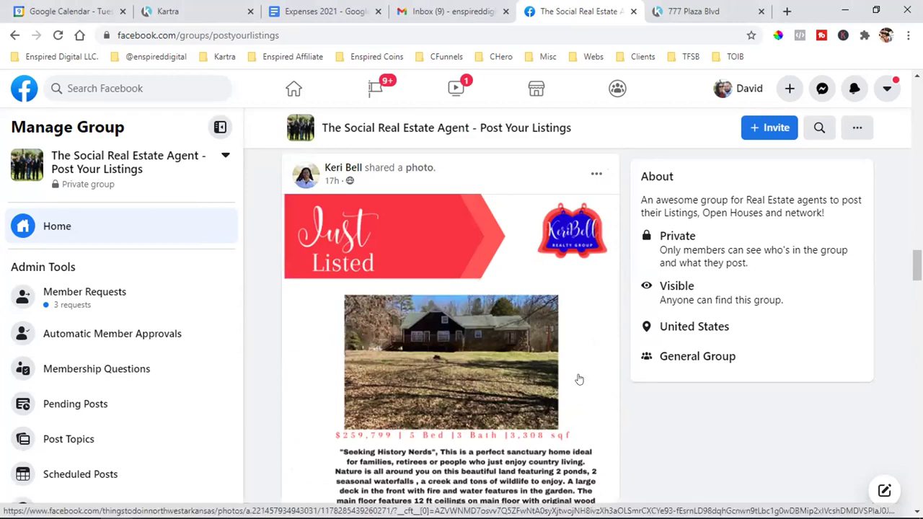
scroll(526, 426, "down", 1)
scroll(447, 403, "down", 1)
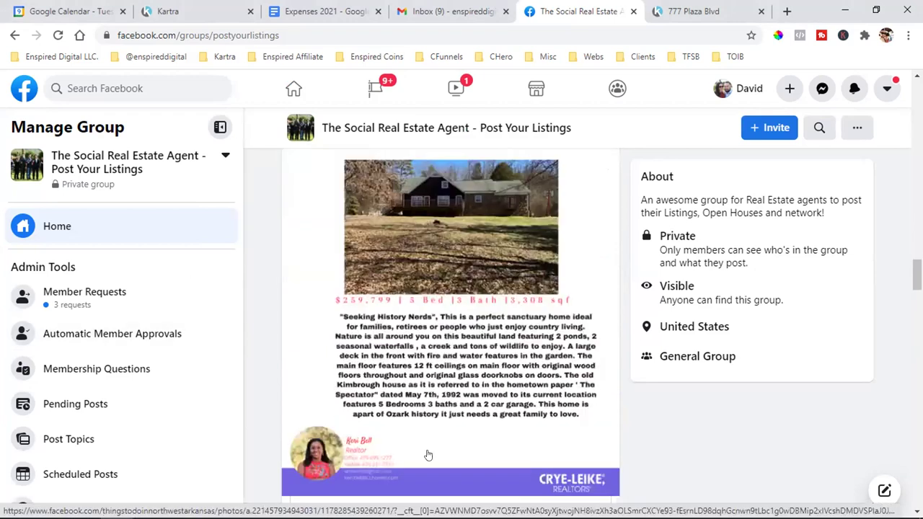
scroll(428, 454, "down", 2)
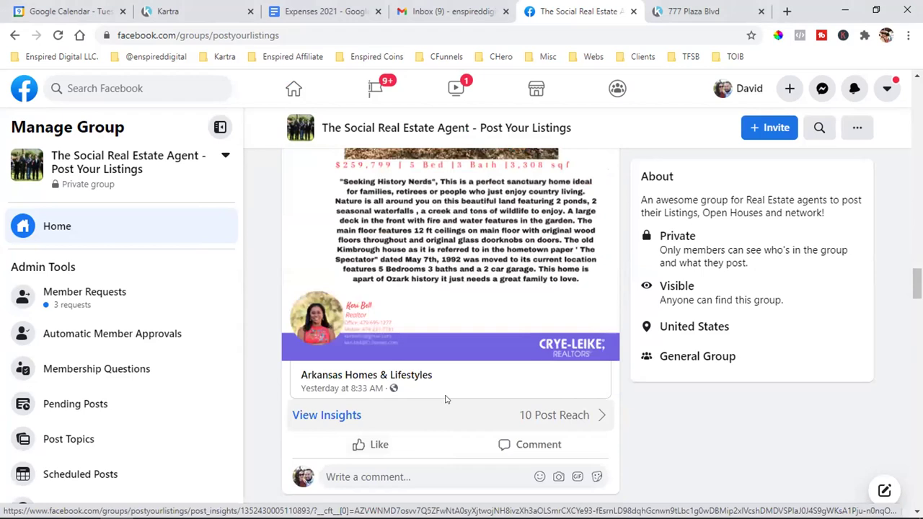
mouse_move(357, 376)
scroll(561, 336, "up", 3)
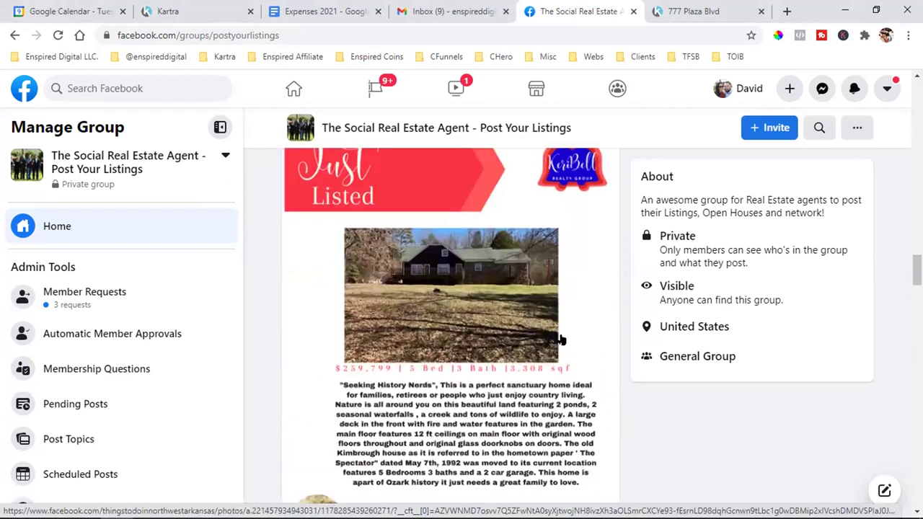
scroll(561, 339, "up", 3)
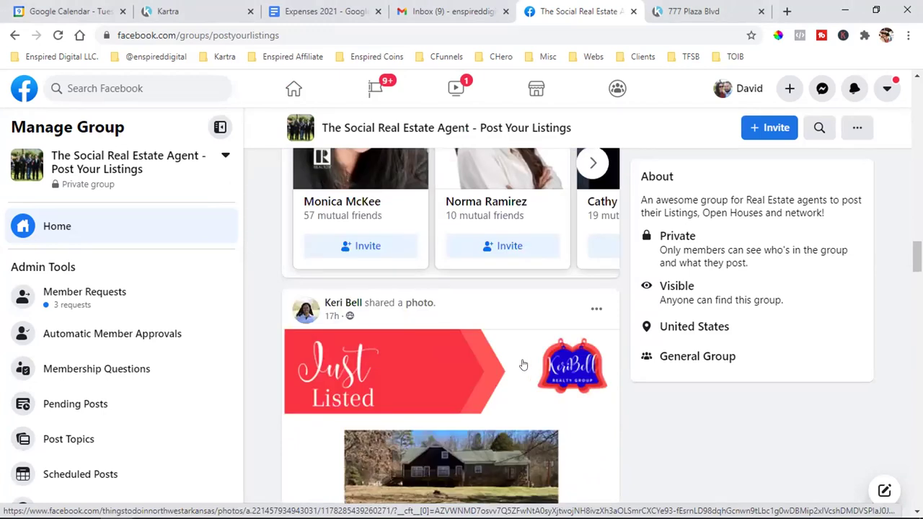
scroll(524, 365, "down", 2)
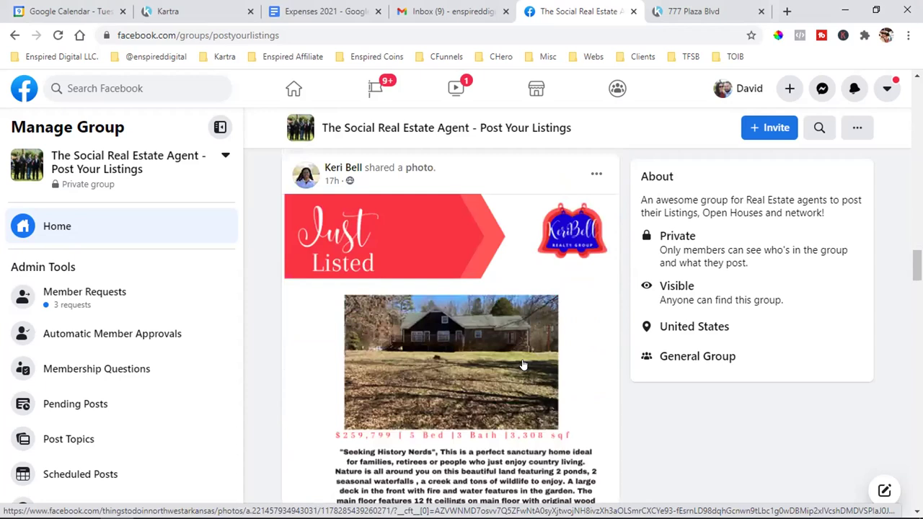
scroll(524, 365, "down", 1)
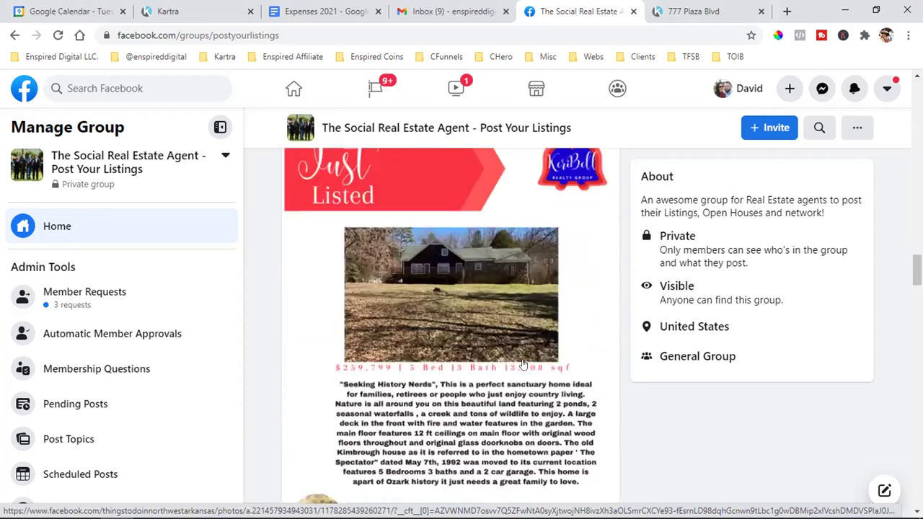
scroll(523, 364, "down", 3)
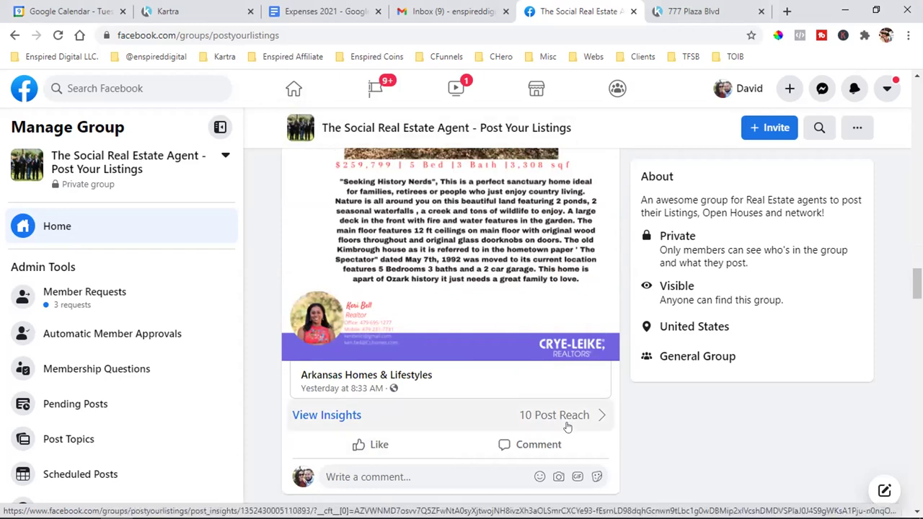
scroll(568, 427, "up", 3)
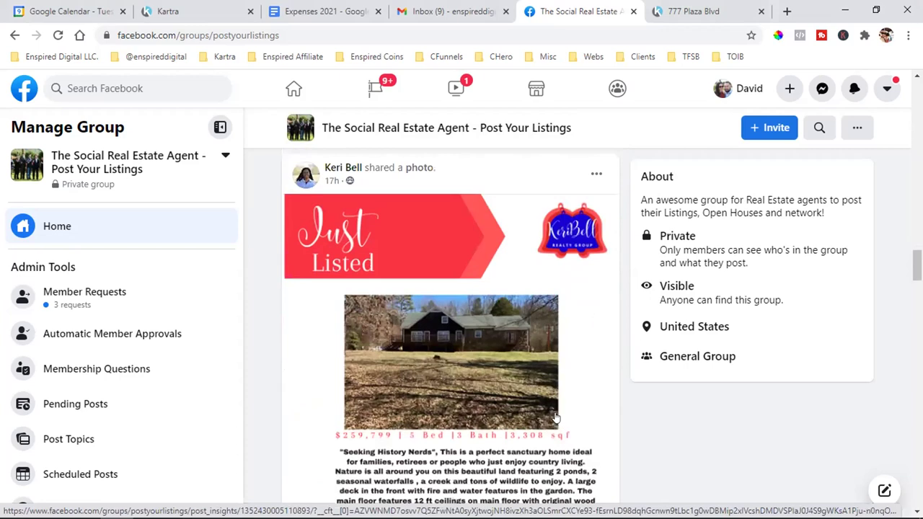
scroll(489, 330, "down", 1)
scroll(490, 329, "down", 1)
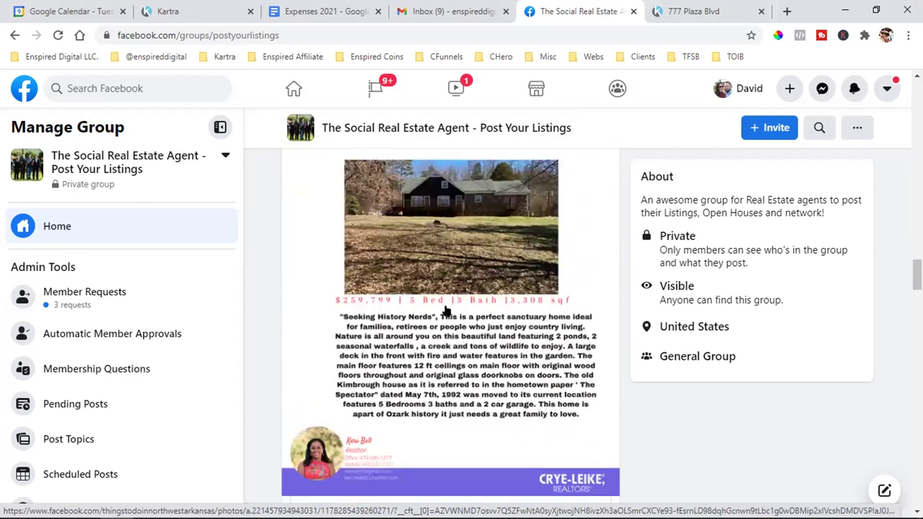
scroll(445, 310, "down", 5)
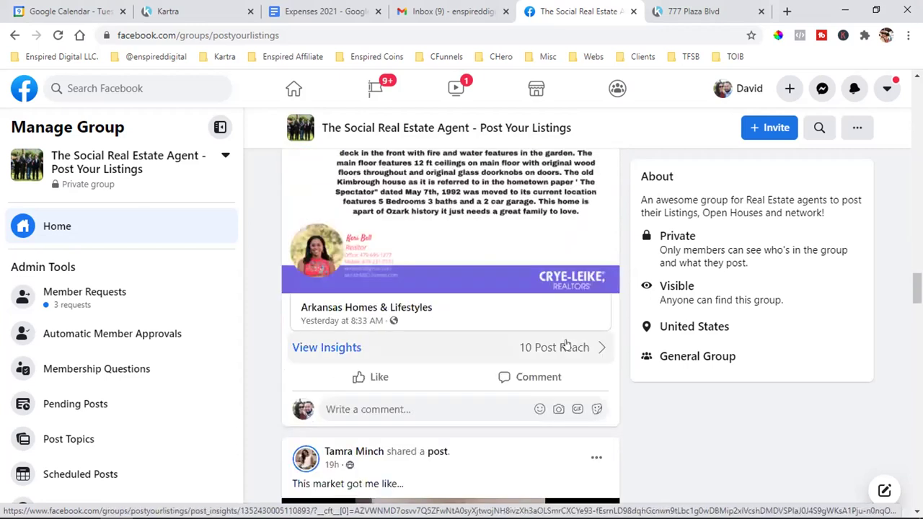
left_click(697, 10)
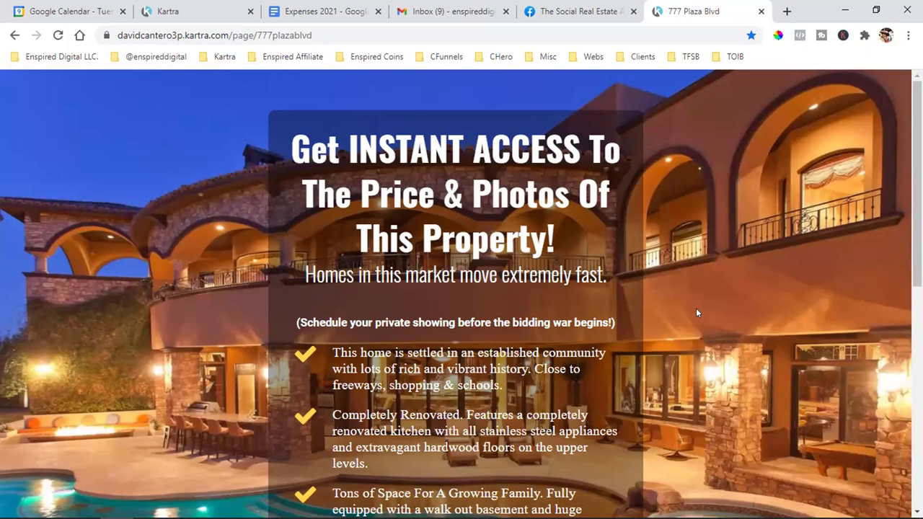
scroll(382, 311, "down", 1)
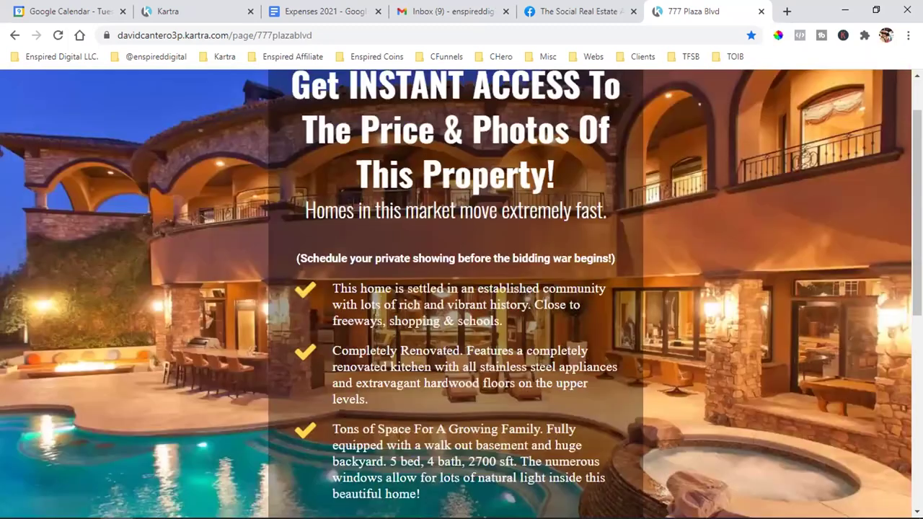
scroll(430, 387, "down", 4)
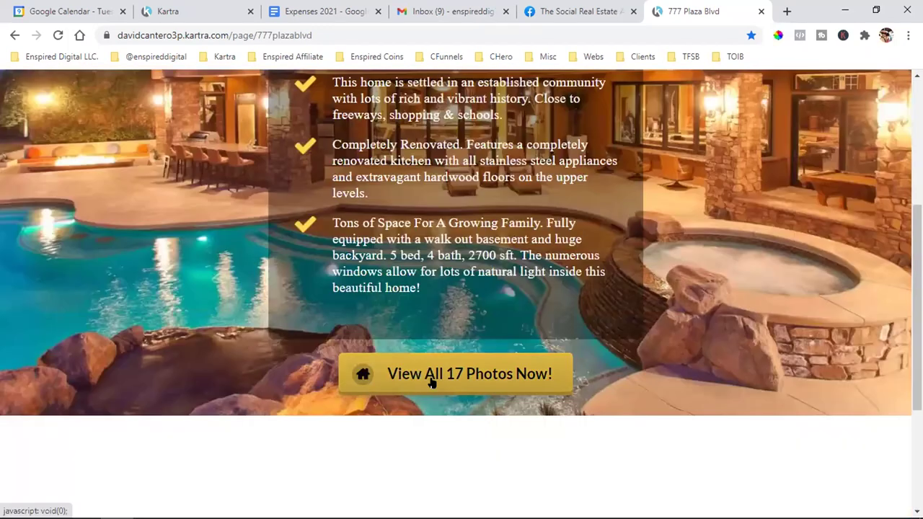
left_click(431, 387)
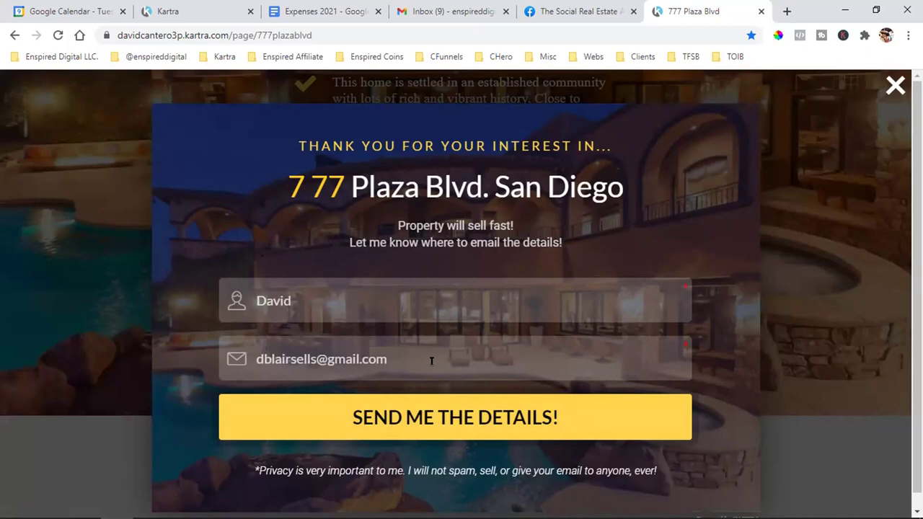
left_click(891, 156)
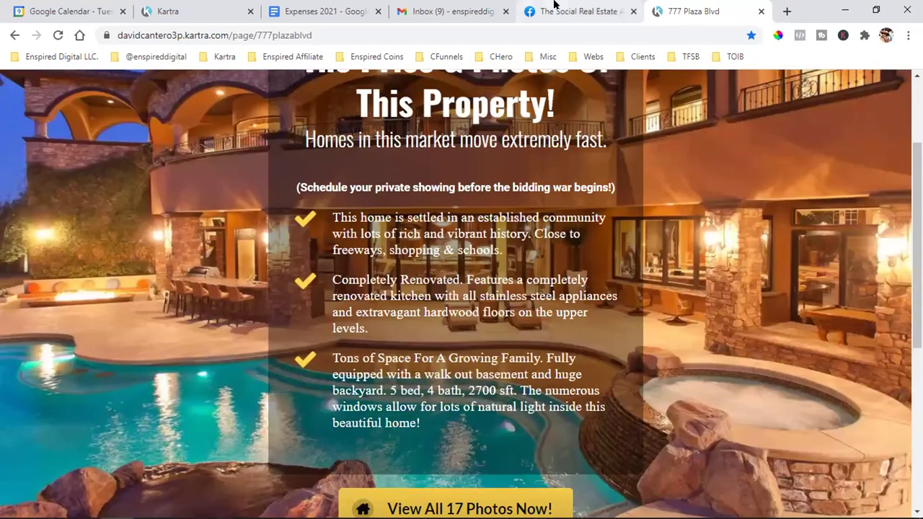
left_click(521, 7)
scroll(395, 308, "up", 5)
scroll(395, 308, "up", 1)
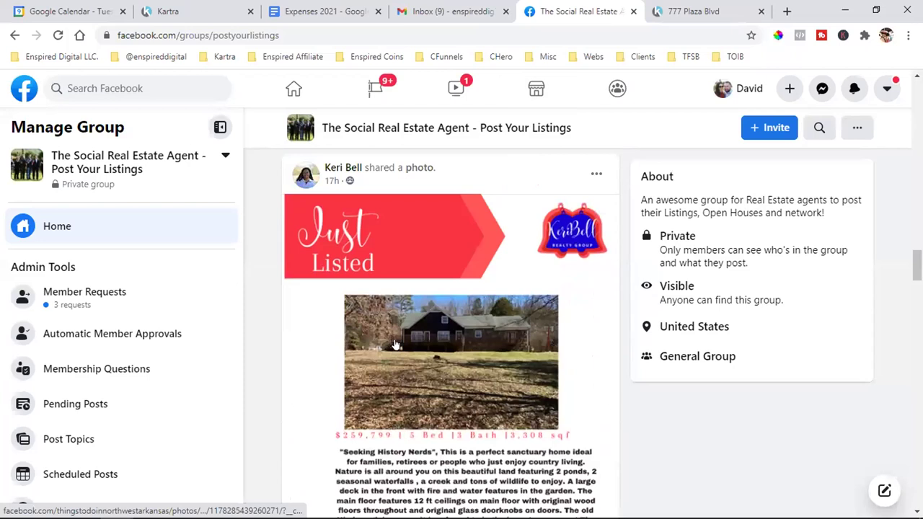
left_click(692, 11)
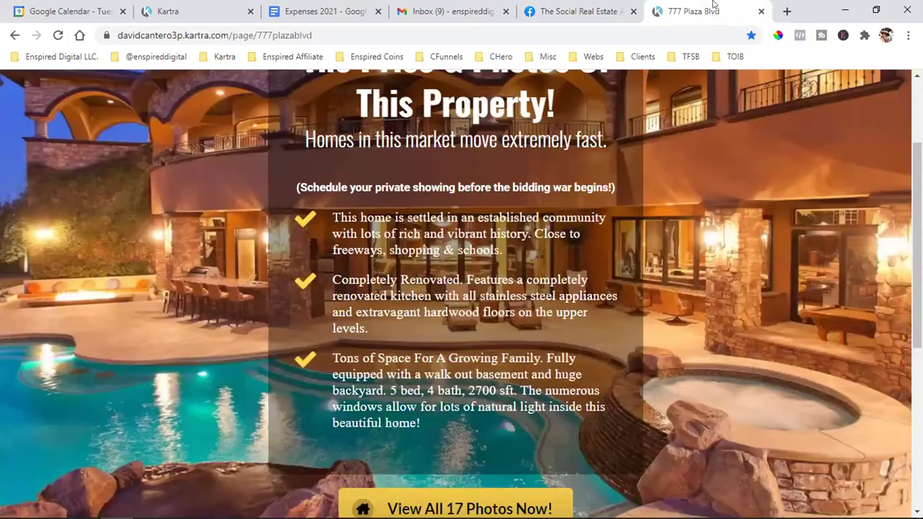
left_click(686, 56)
mouse_move(642, 57)
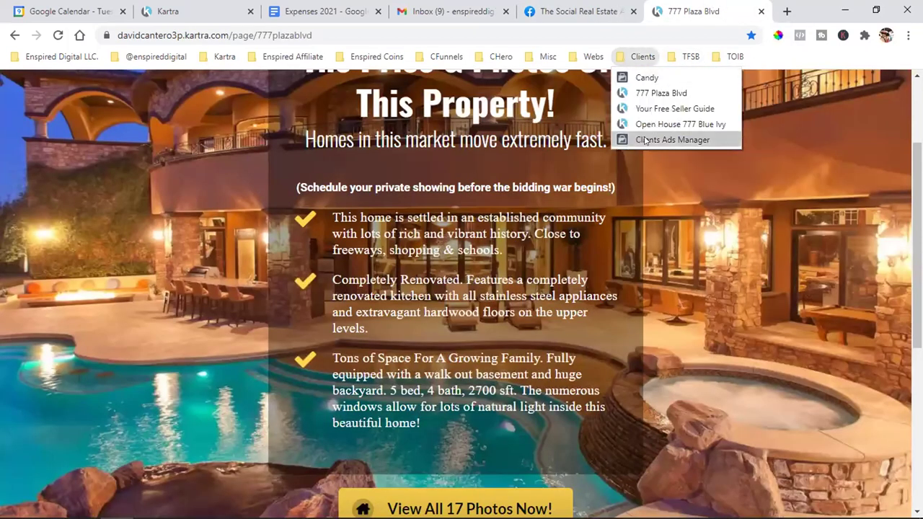
left_click(684, 124)
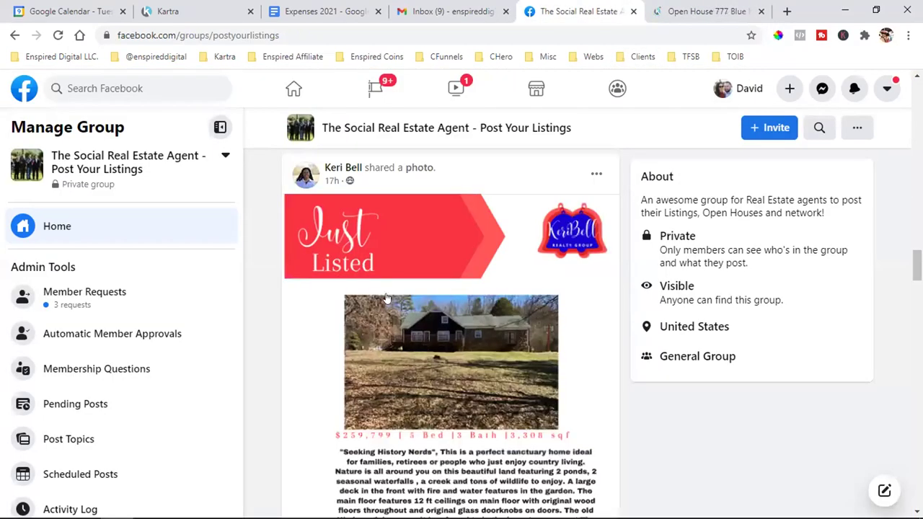
scroll(407, 335, "up", 1)
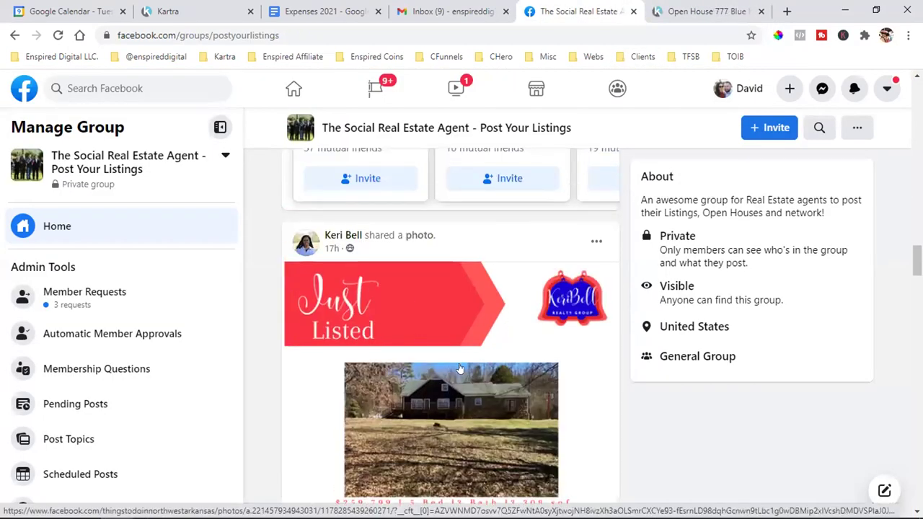
scroll(462, 366, "down", 1)
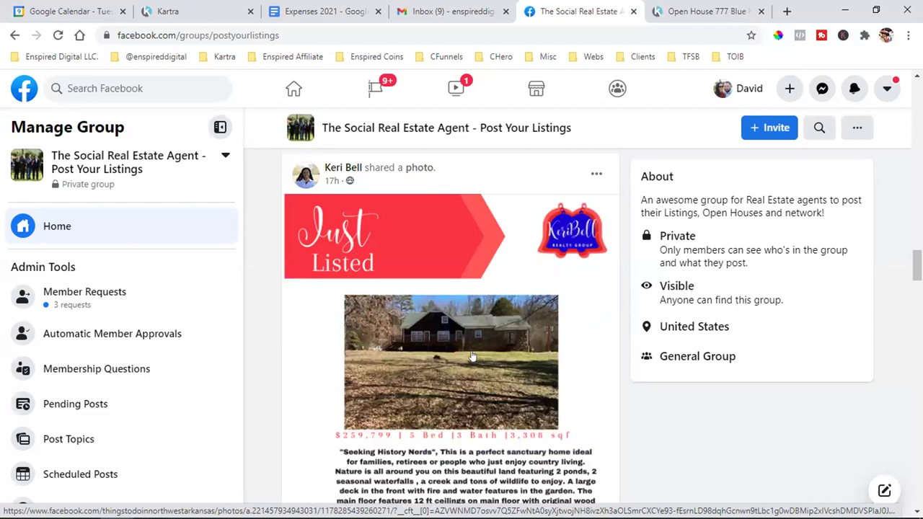
scroll(472, 357, "down", 3)
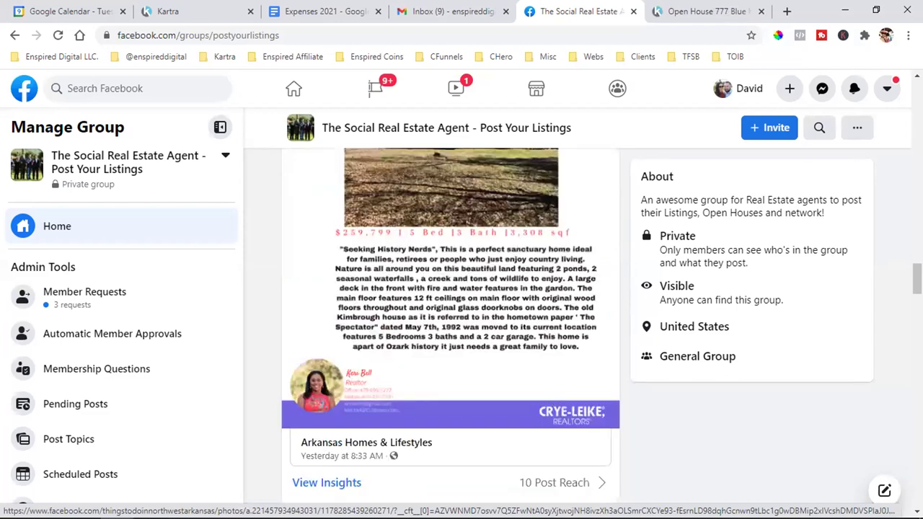
left_click(678, 9)
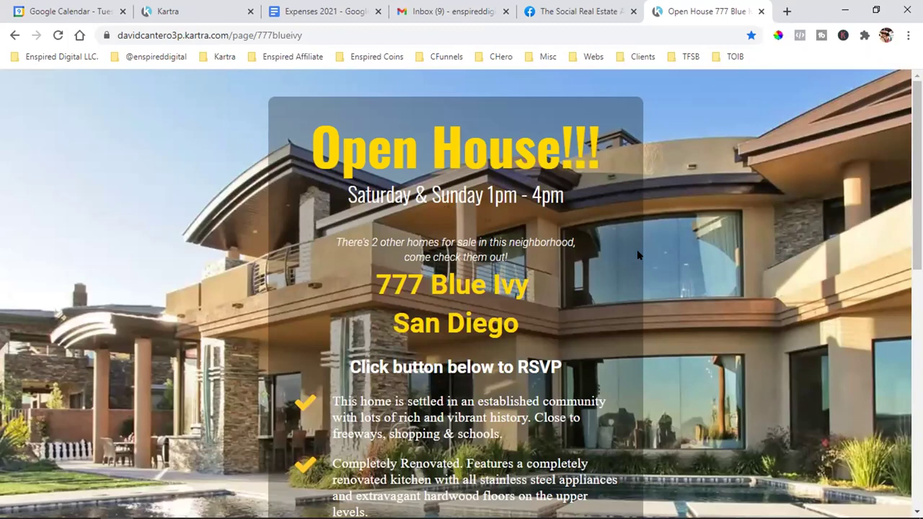
scroll(473, 352, "down", 2)
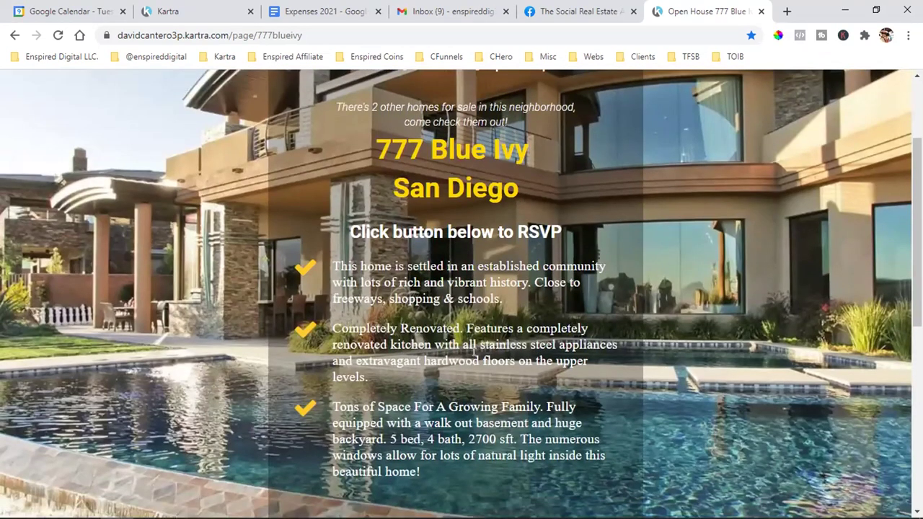
scroll(474, 350, "down", 2)
left_click(445, 400)
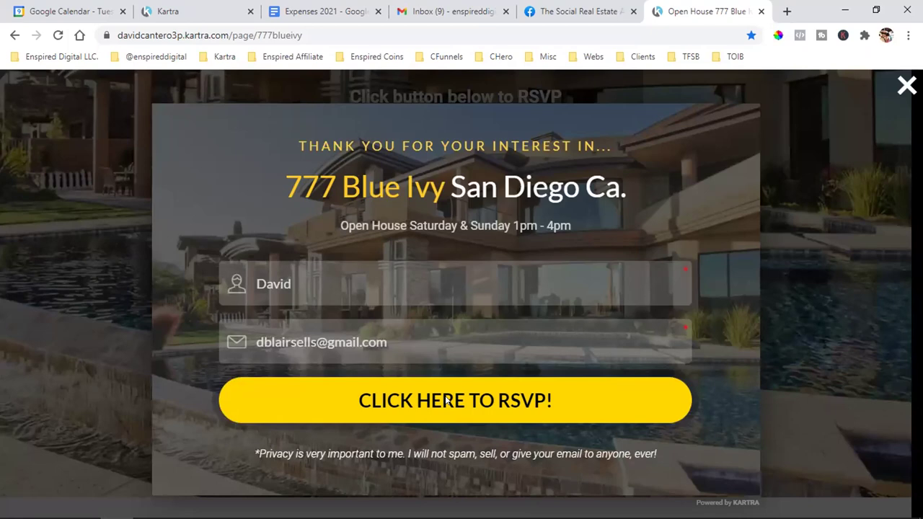
left_click(799, 251)
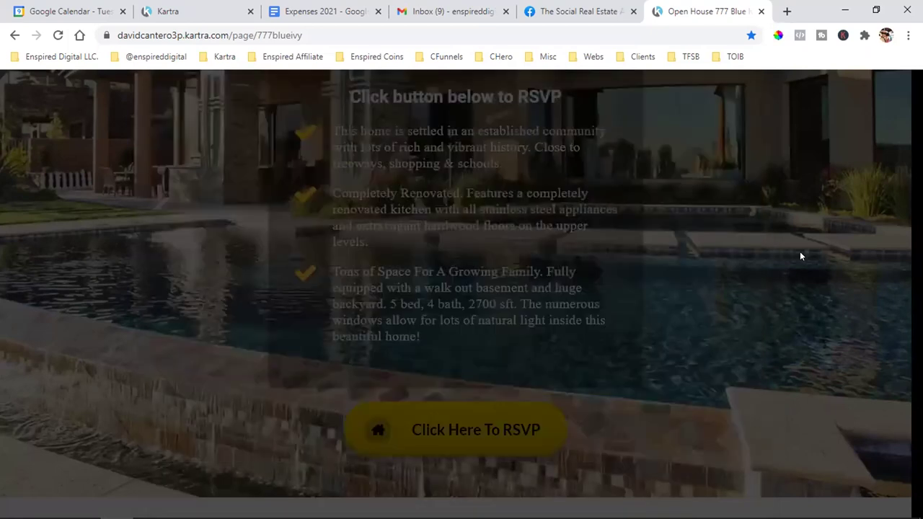
- Bring up the RSVP form a second time and close it again
scroll(782, 303, "up", 2)
scroll(783, 308, "up", 2)
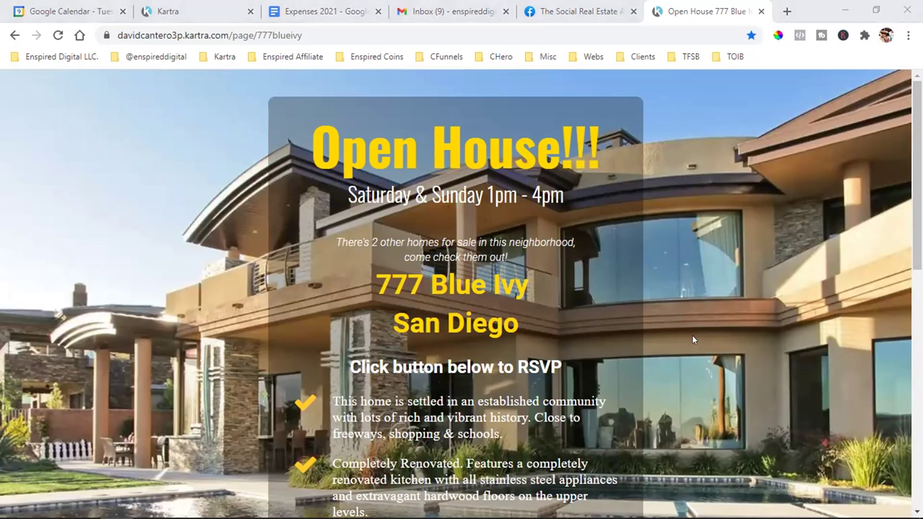
scroll(692, 339, "down", 4)
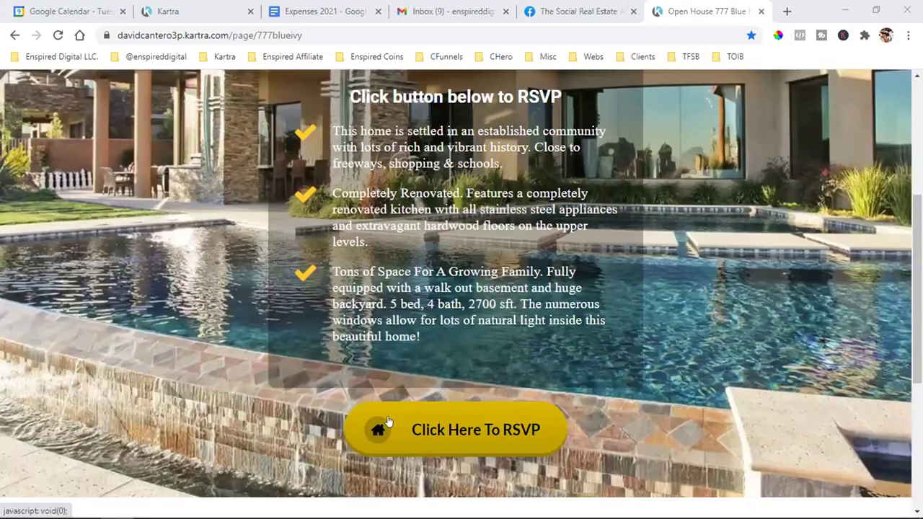
left_click(388, 421)
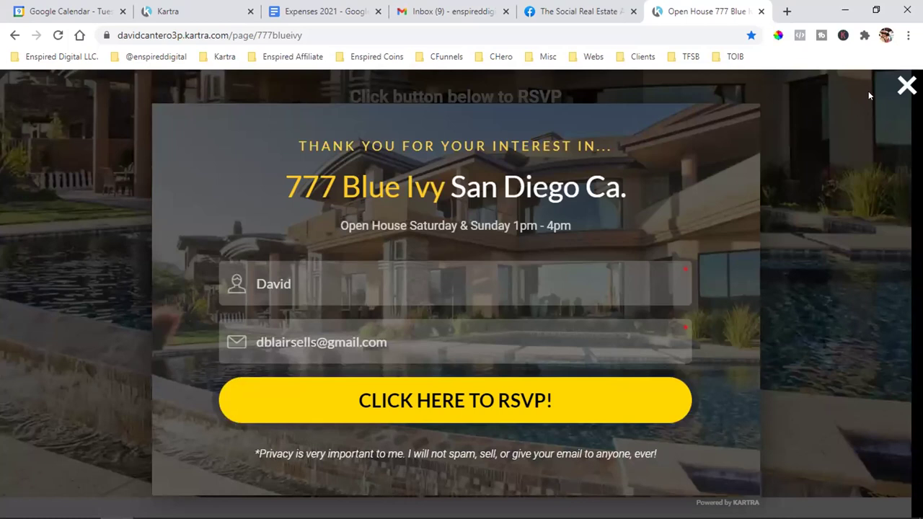
left_click(888, 110)
scroll(827, 292, "up", 4)
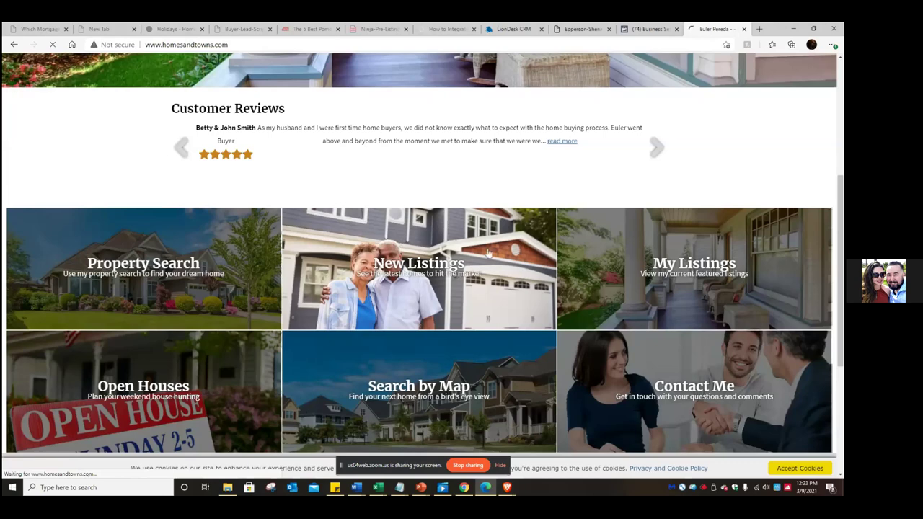
scroll(387, 264, "down", 3)
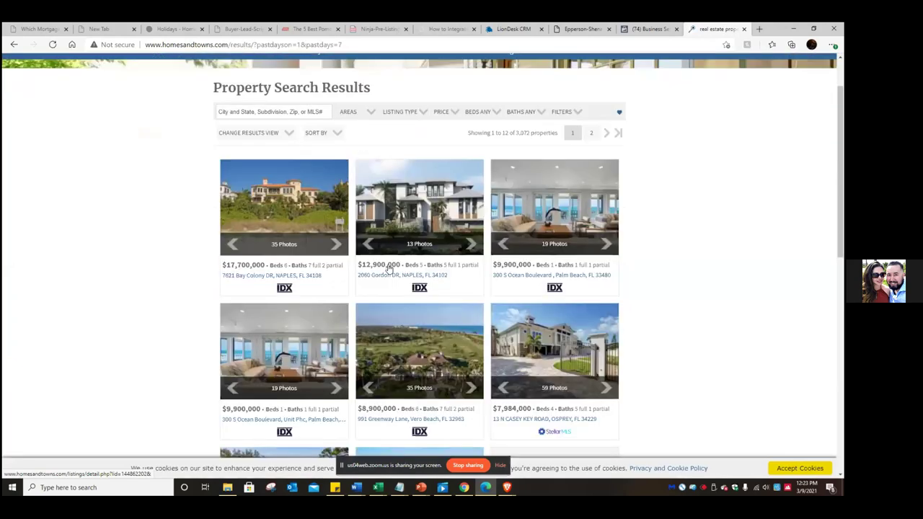
left_click(556, 99)
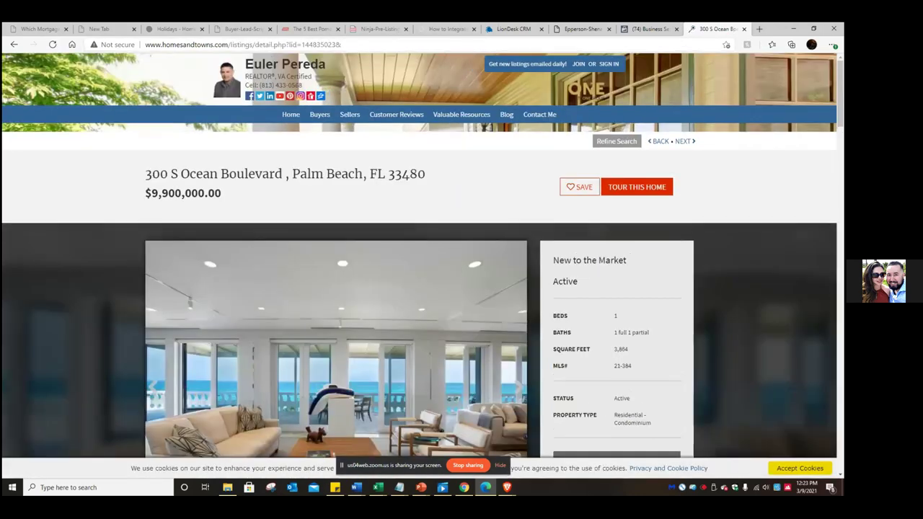
scroll(560, 306, "down", 20)
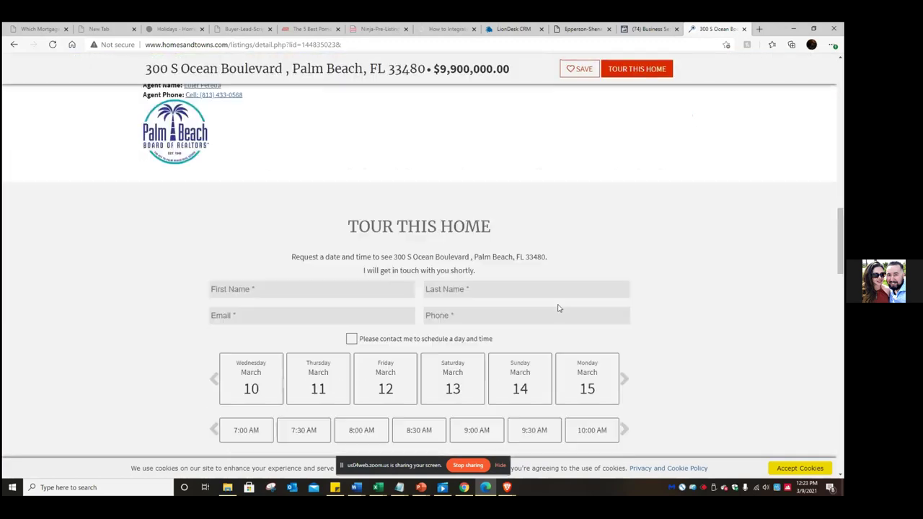
scroll(472, 268, "down", 1)
scroll(577, 286, "down", 2)
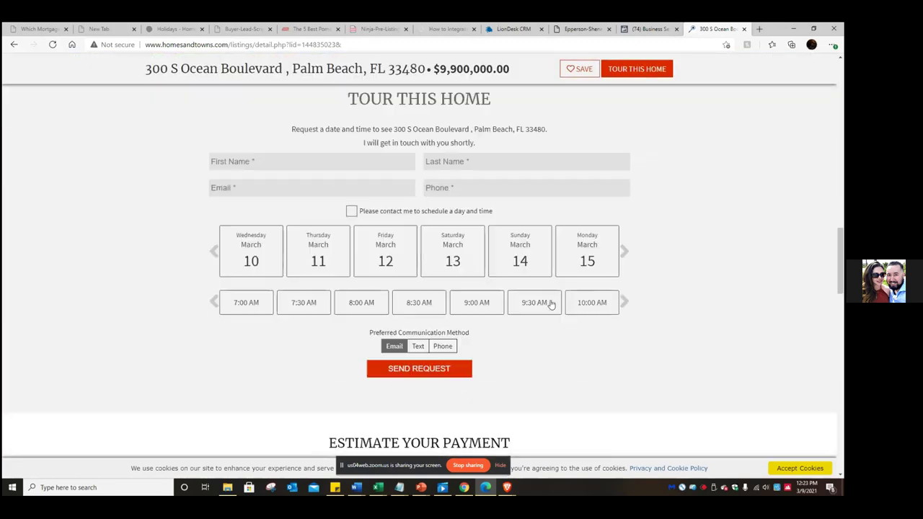
scroll(484, 327, "down", 9)
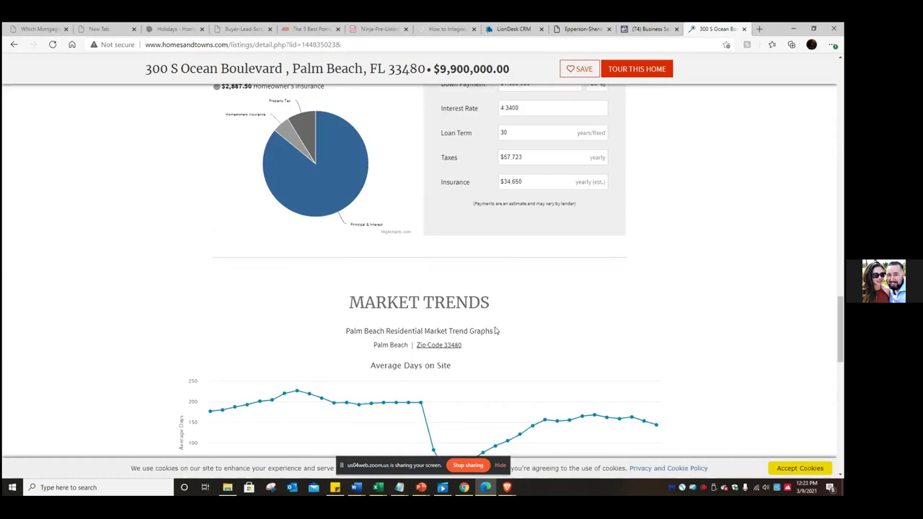
scroll(495, 330, "up", 12)
scroll(508, 317, "up", 20)
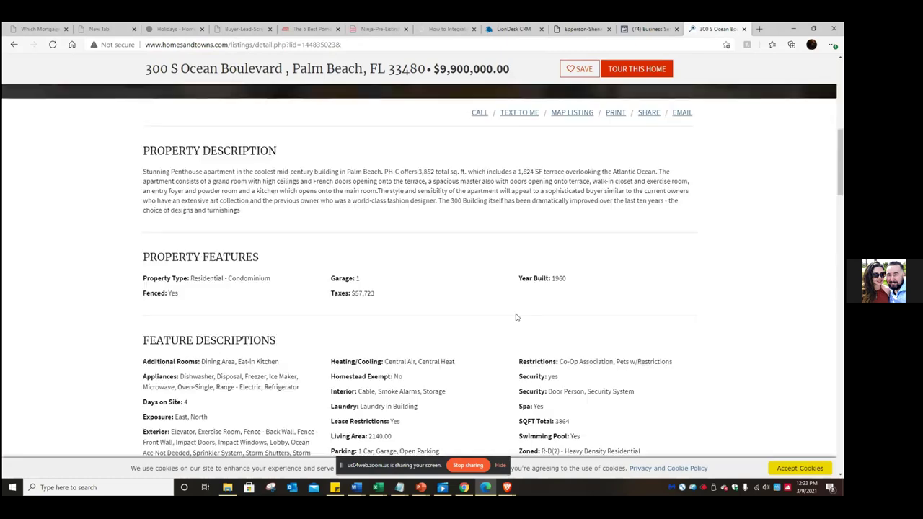
scroll(516, 345, "down", 18)
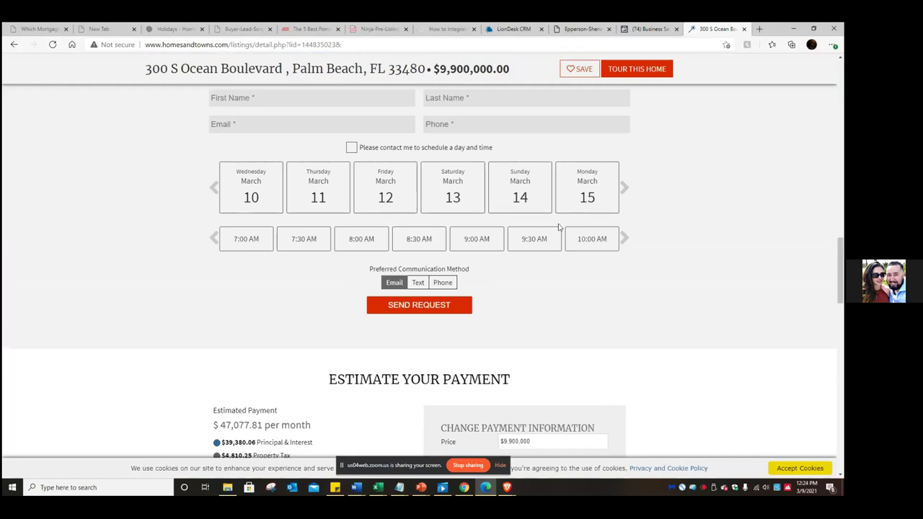
scroll(574, 243, "down", 4)
scroll(573, 244, "up", 4)
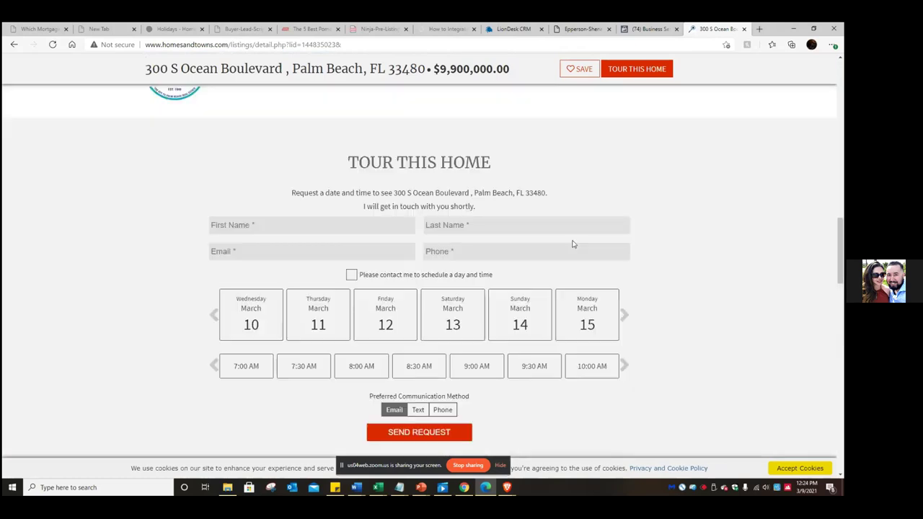
scroll(573, 244, "up", 18)
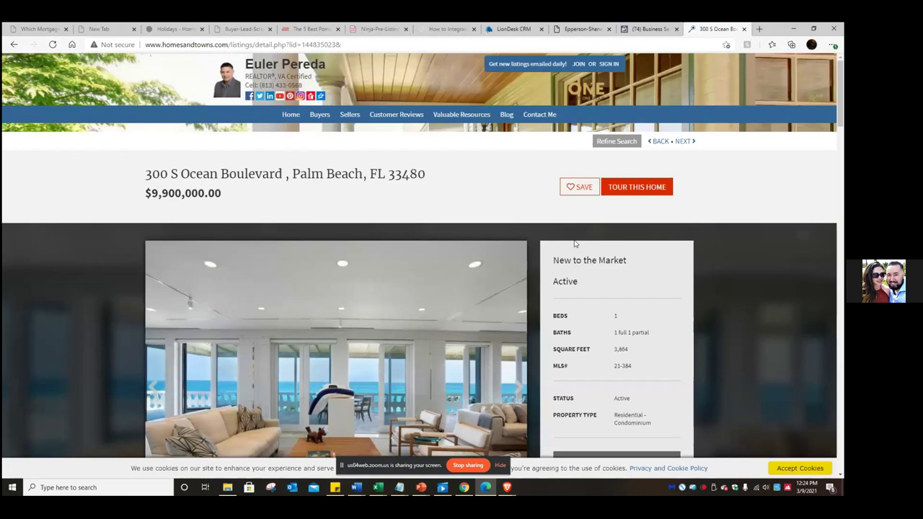
- Select the listing page's web address and accept the site's cookie notice
mouse_move(435, 116)
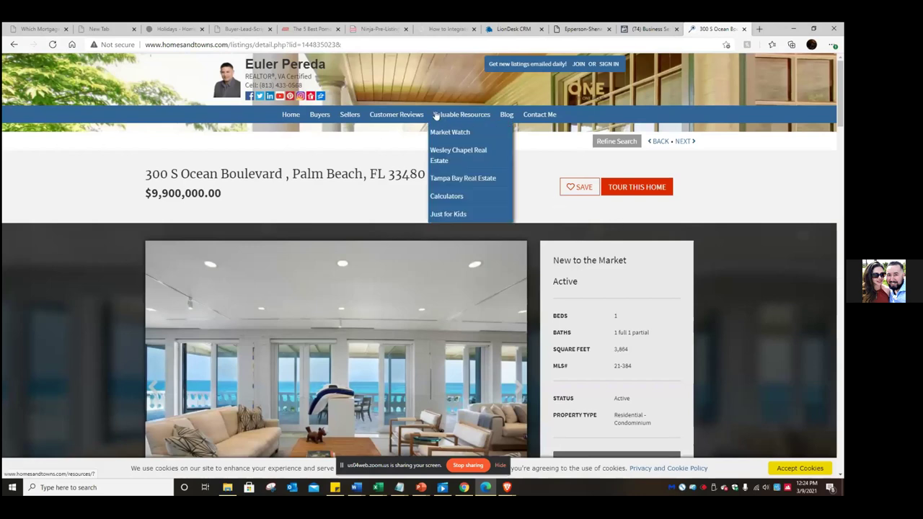
left_click(303, 44)
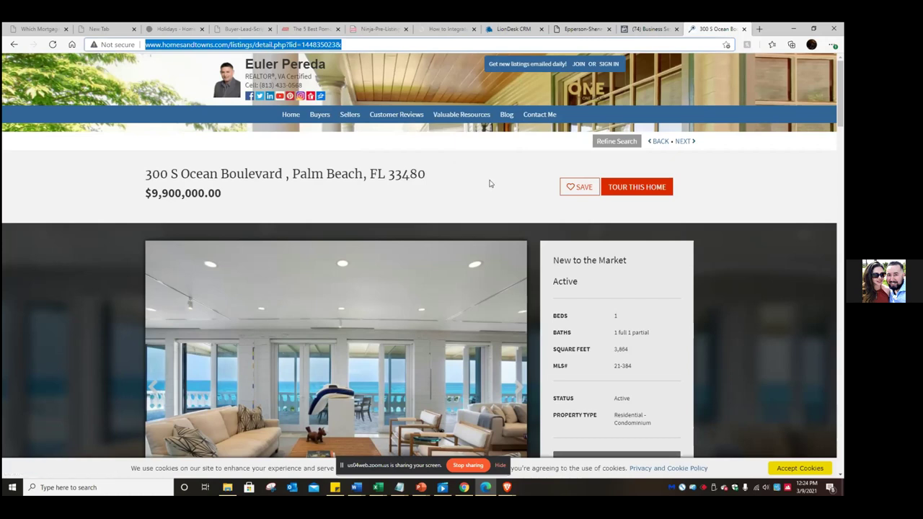
scroll(488, 184, "down", 1)
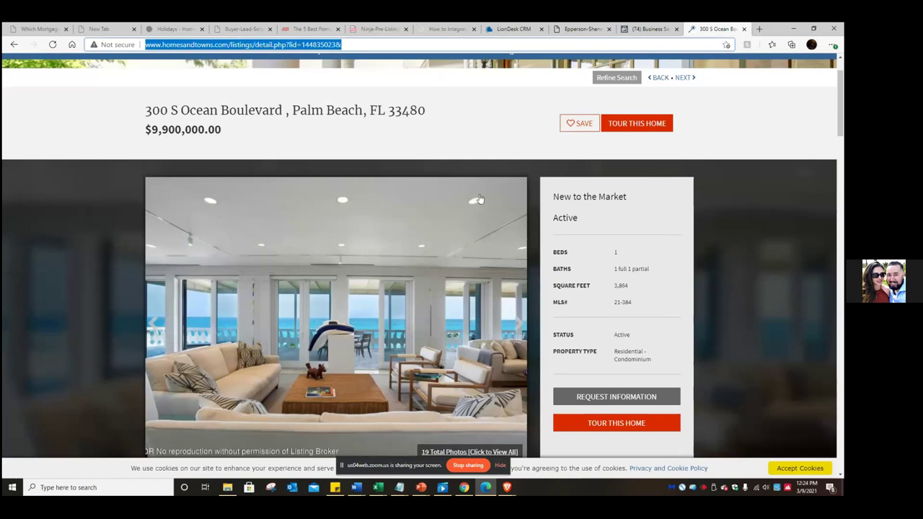
scroll(456, 191, "down", 10)
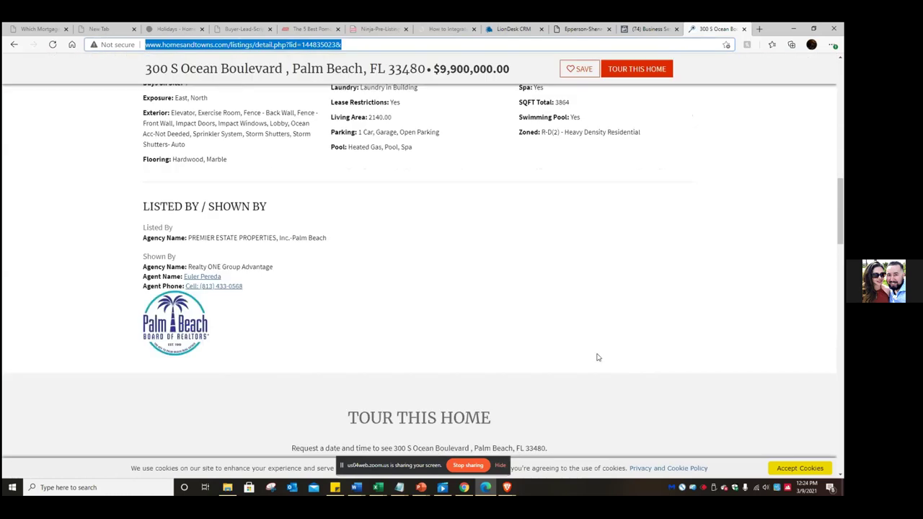
left_click(816, 472)
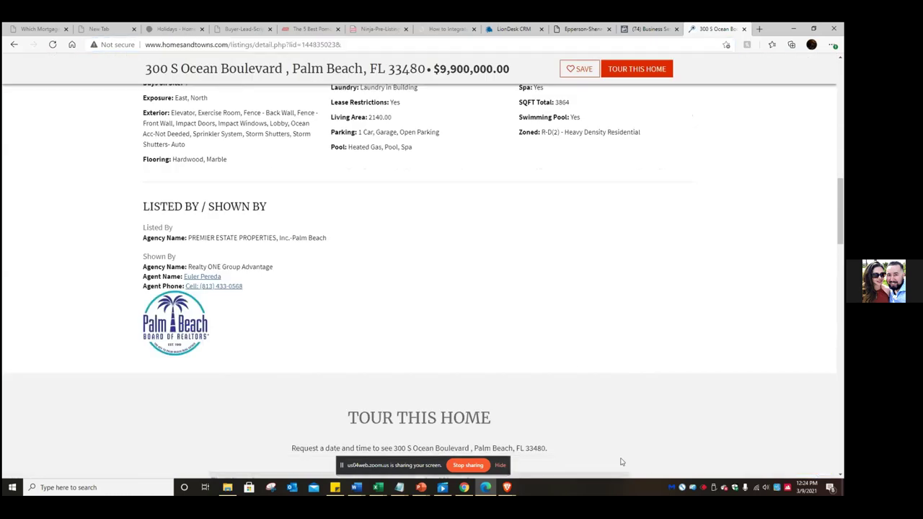
scroll(567, 421, "up", 10)
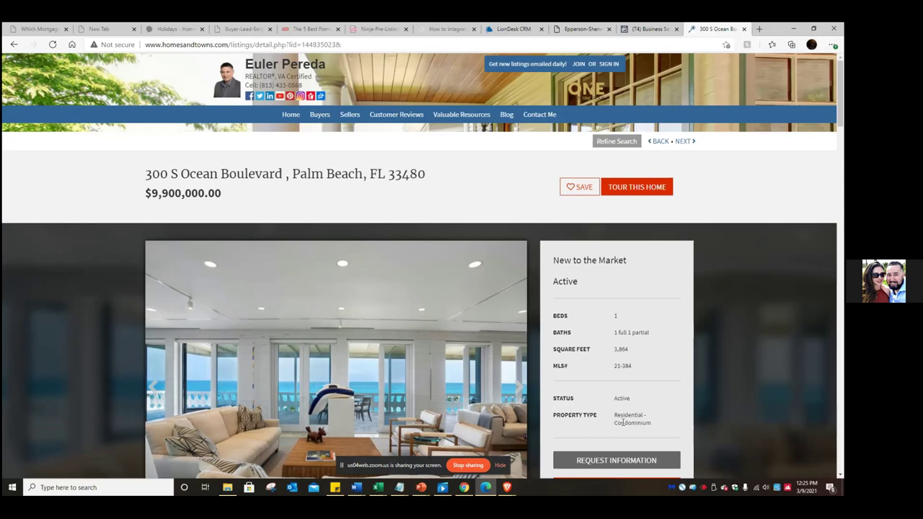
scroll(496, 364, "down", 5)
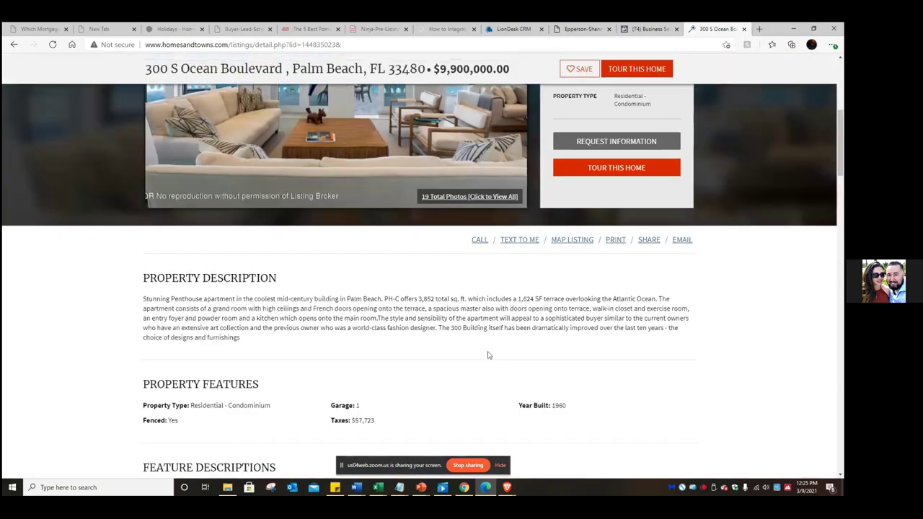
scroll(487, 355, "down", 5)
scroll(487, 355, "up", 10)
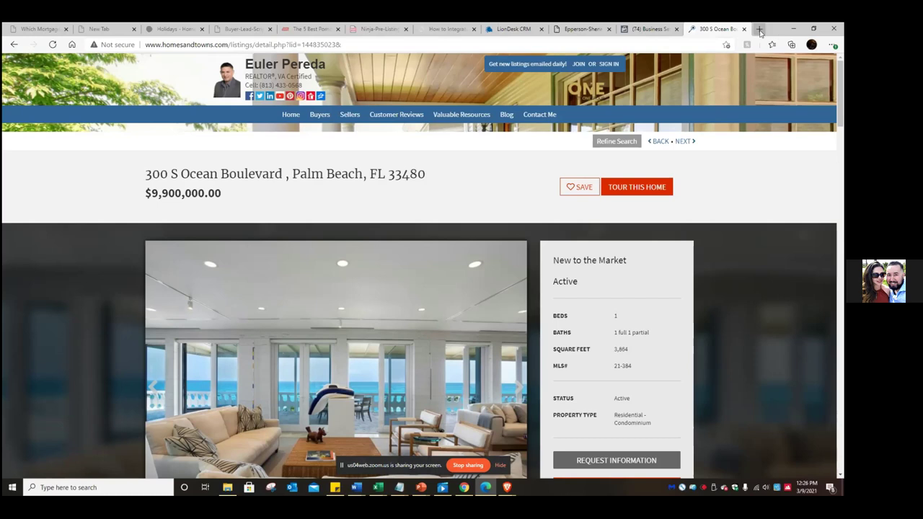
- Load google.com in a new browser tab
left_click(759, 29)
left_click(372, 43)
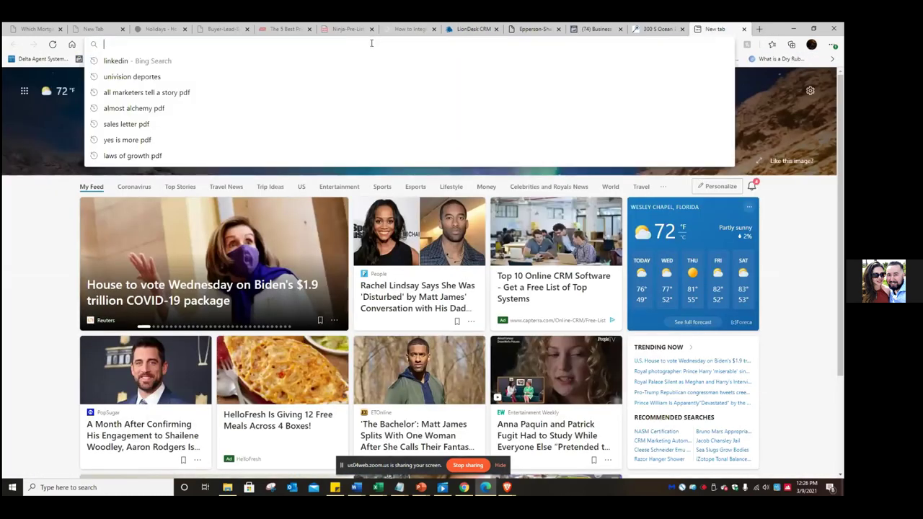
type("google.com")
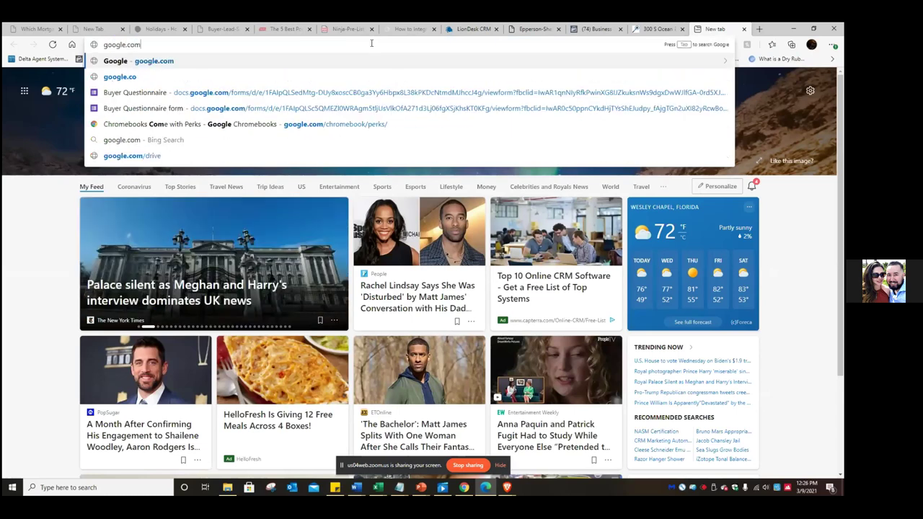
key("Return")
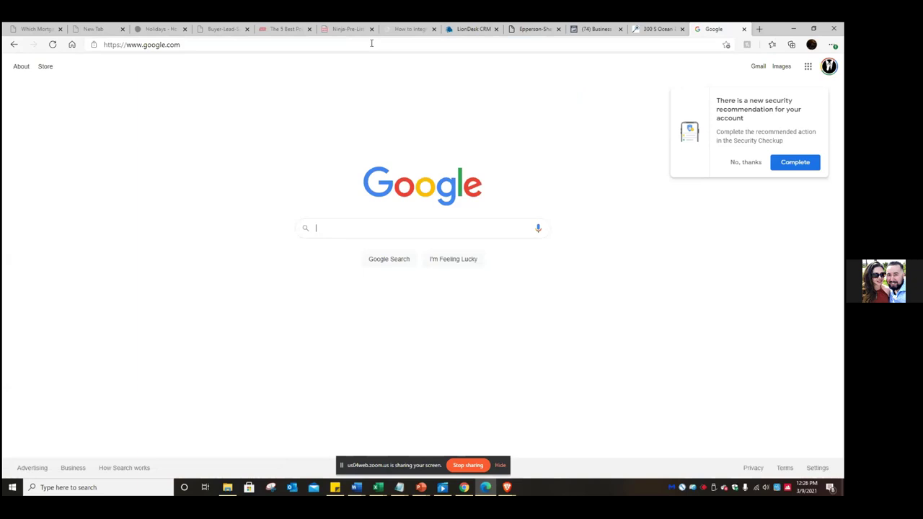
- Search Google for 'cheapdomains' and go to the Namecheap site from the results
left_click(360, 229)
type("cheap")
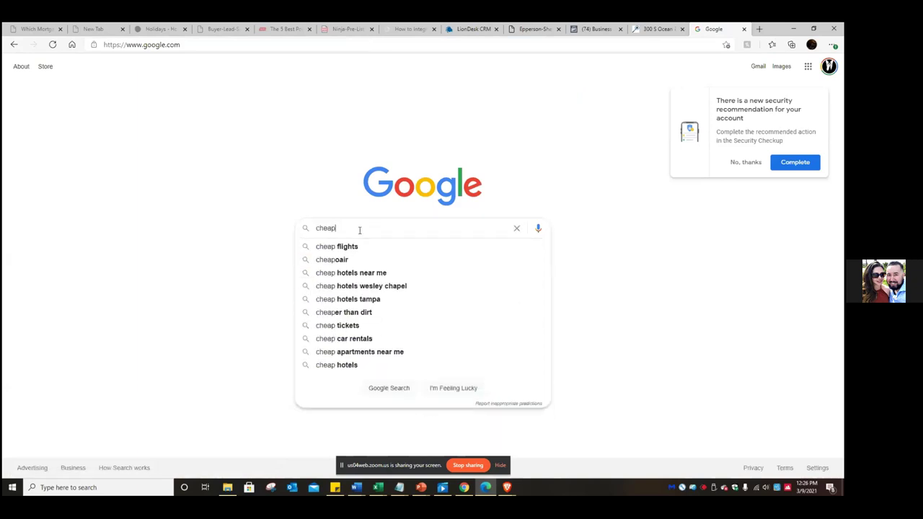
type("domains")
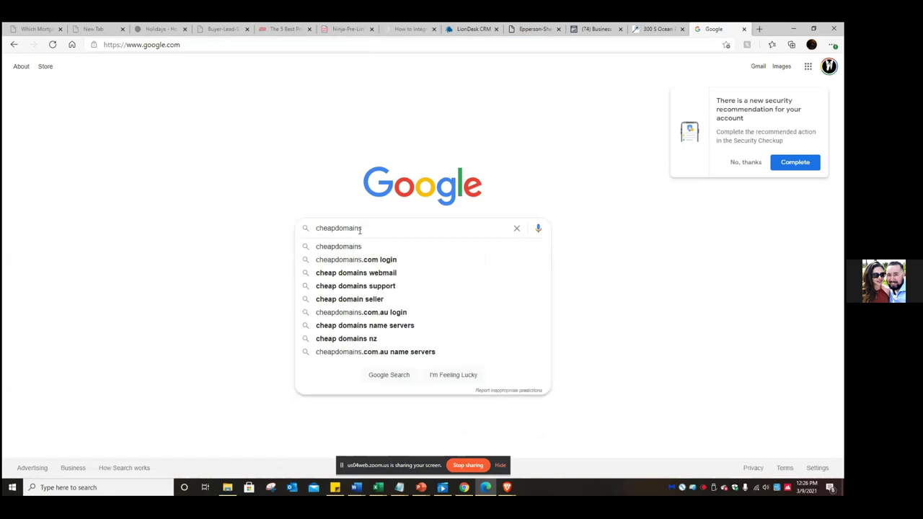
key("Return")
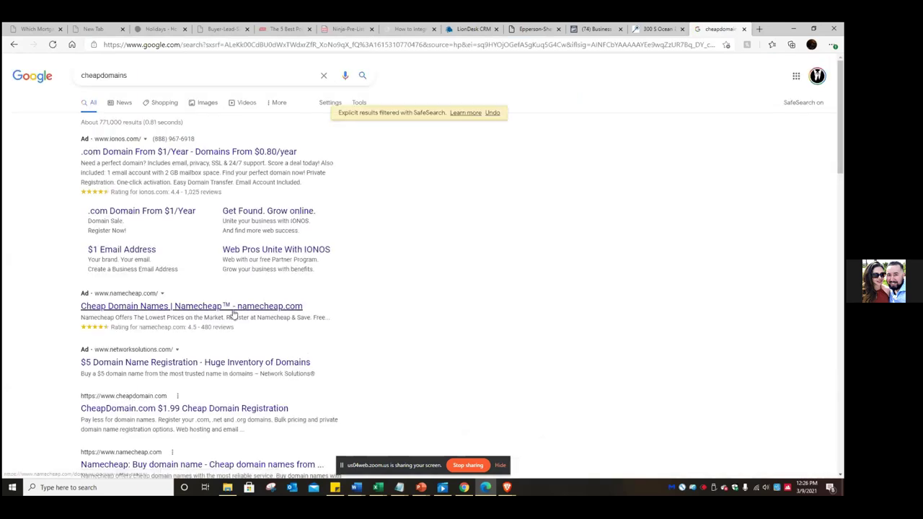
scroll(233, 315, "down", 1)
left_click(189, 402)
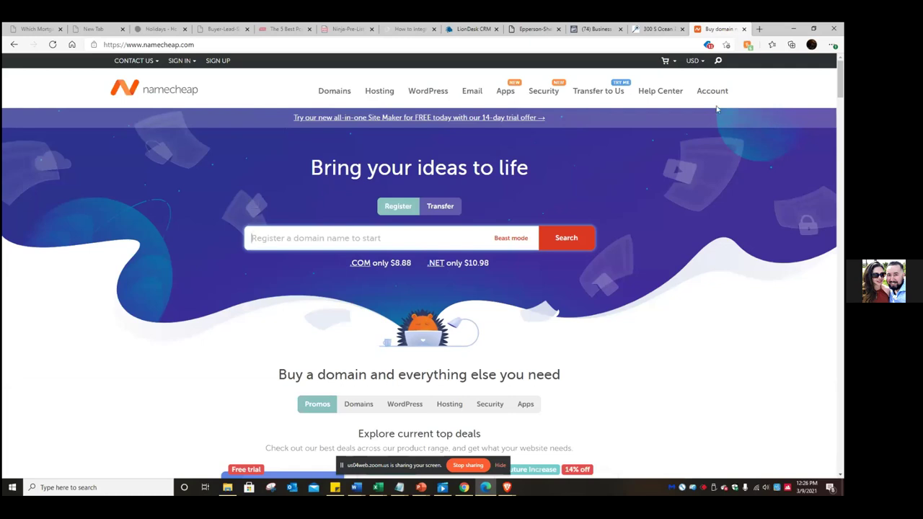
- Bring up the Account options in Namecheap's top navigation
mouse_move(712, 92)
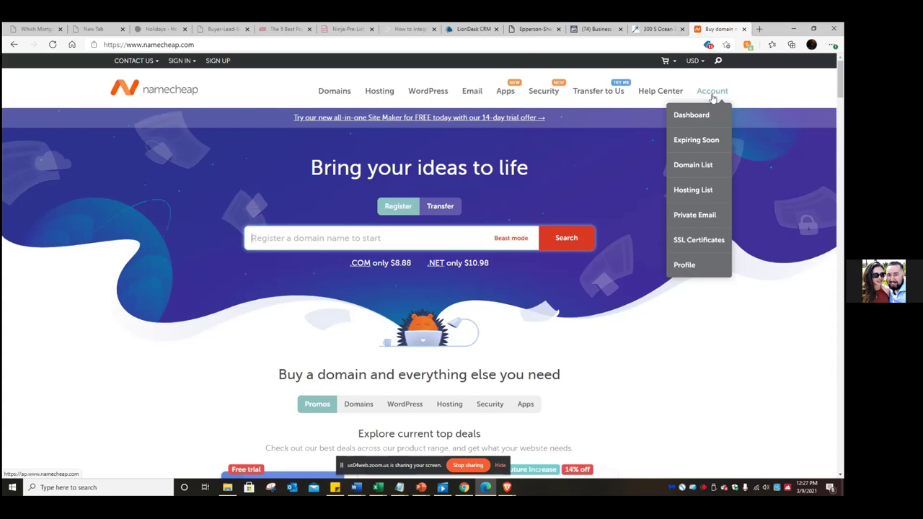
mouse_move(674, 93)
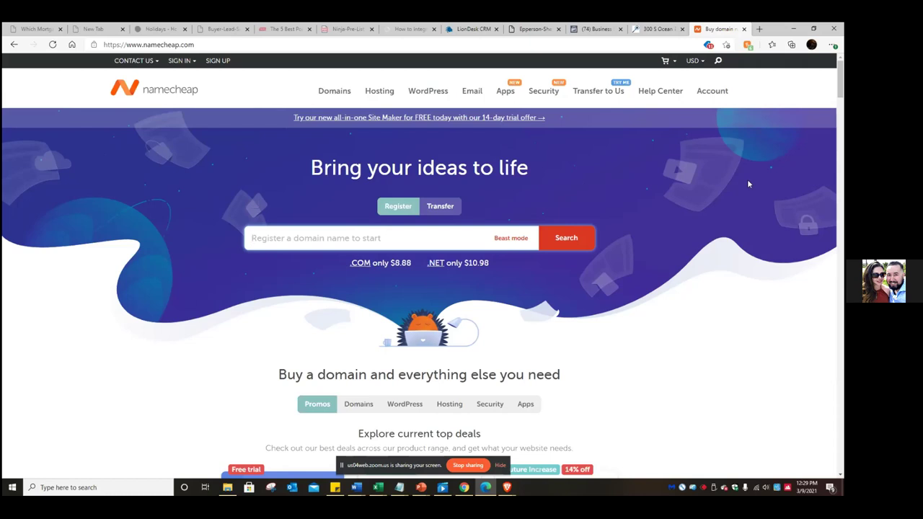
- Leave Namecheap and return to the '(74) Business' Facebook Business Settings tab
mouse_move(712, 96)
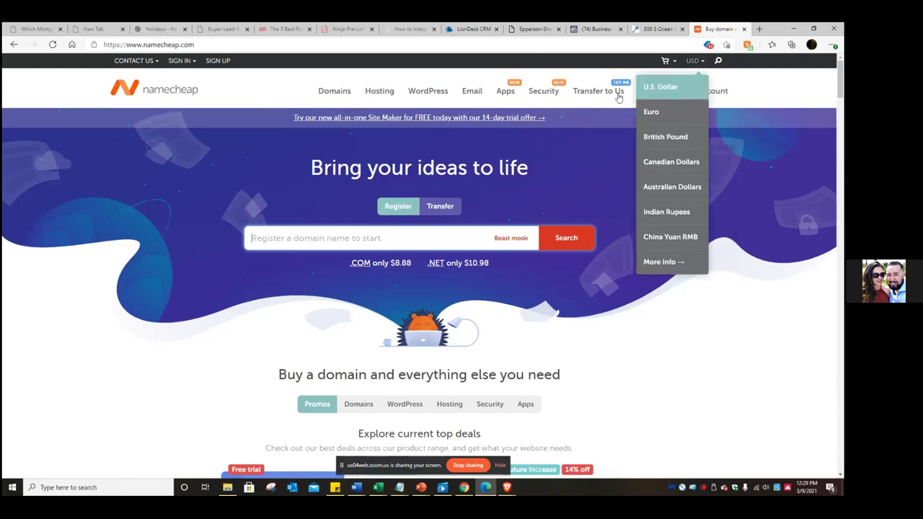
mouse_move(326, 94)
mouse_move(180, 61)
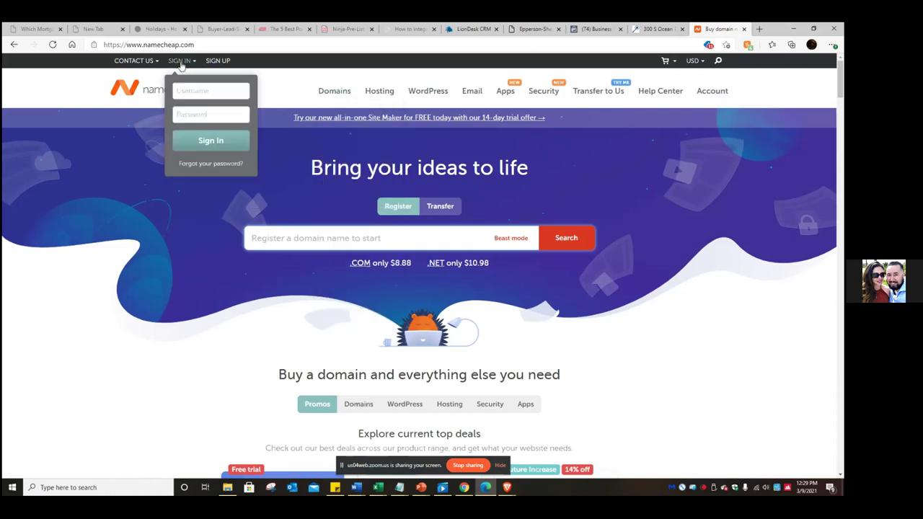
left_click(596, 29)
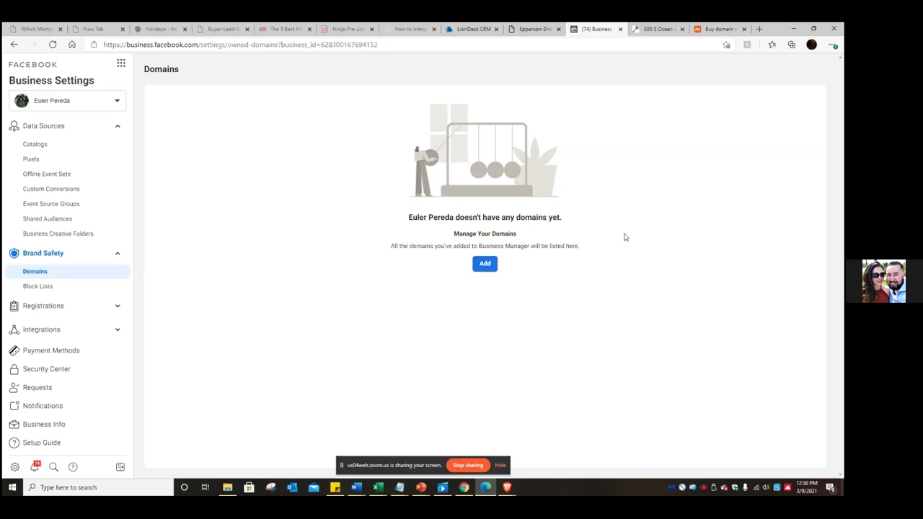
- Favorite the Domains page as 'domains' in FB Ads Manager, then go to Payment Methods
left_click(726, 45)
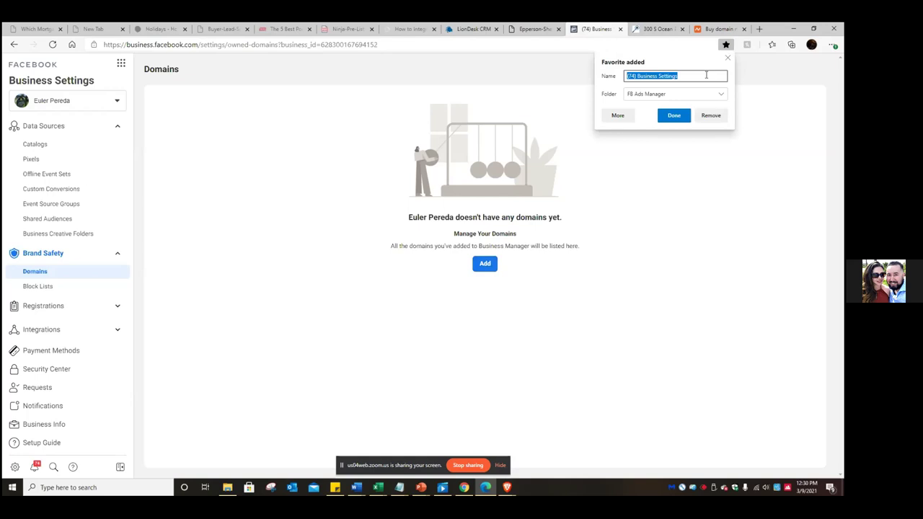
type("domains")
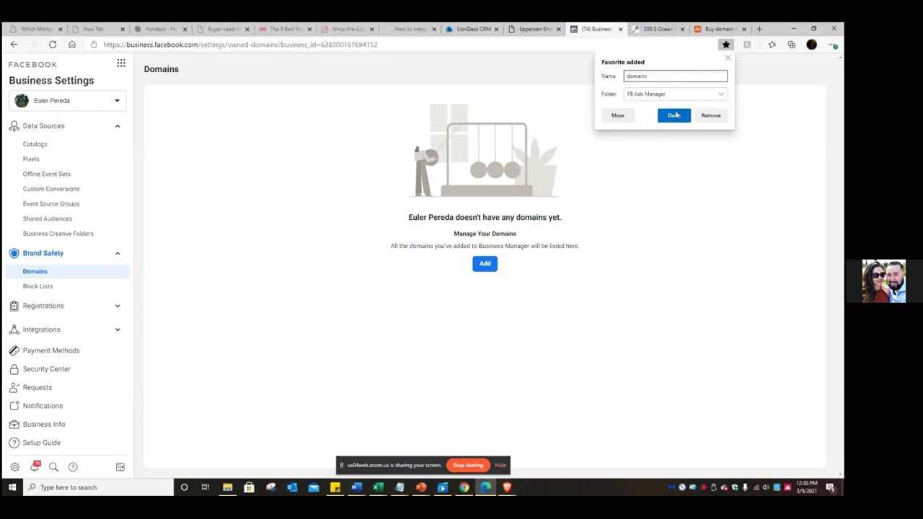
left_click(676, 118)
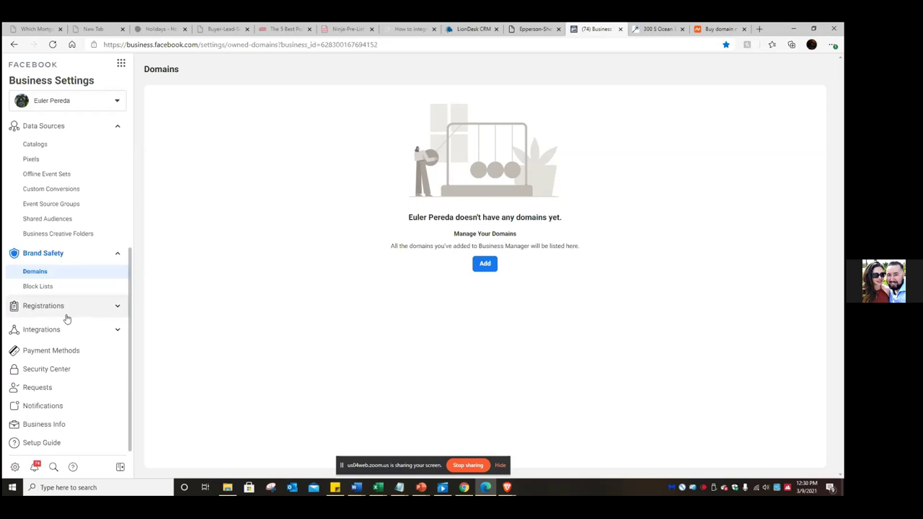
left_click(52, 350)
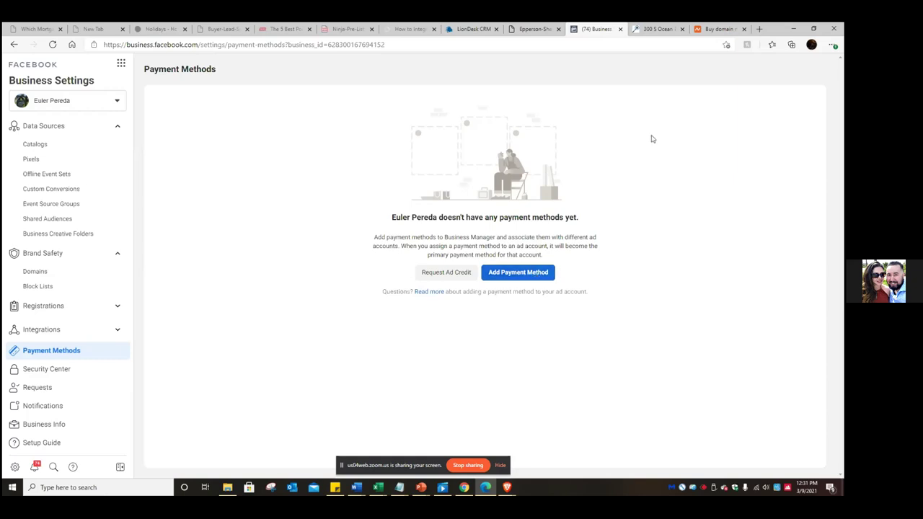
- Bookmark the Payment Methods page as 'Payment method' in the FB Ads Manager folder
left_click(726, 45)
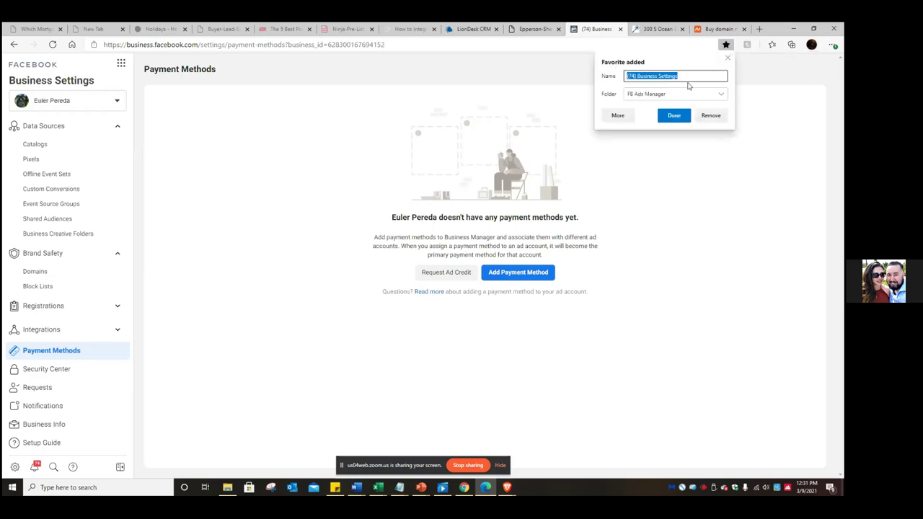
type("Payment methon")
key("BackSpace")
type("d")
left_click(682, 116)
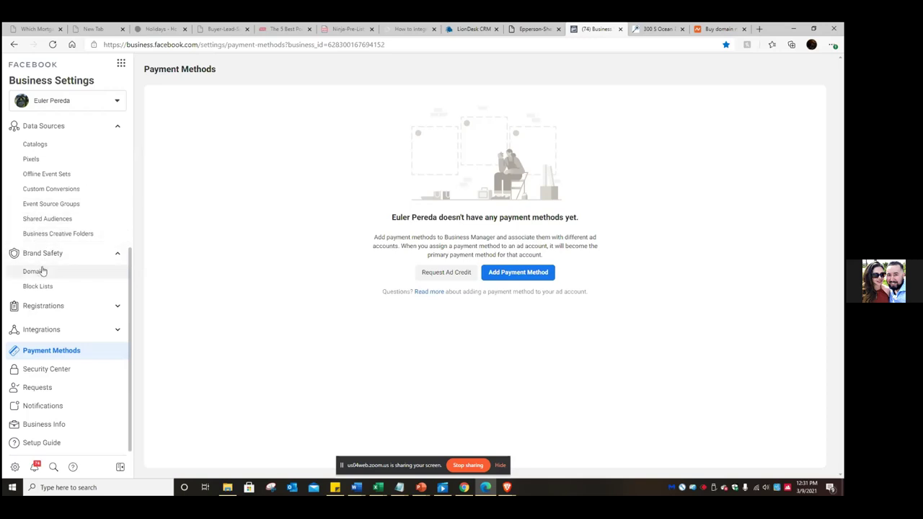
left_click(44, 426)
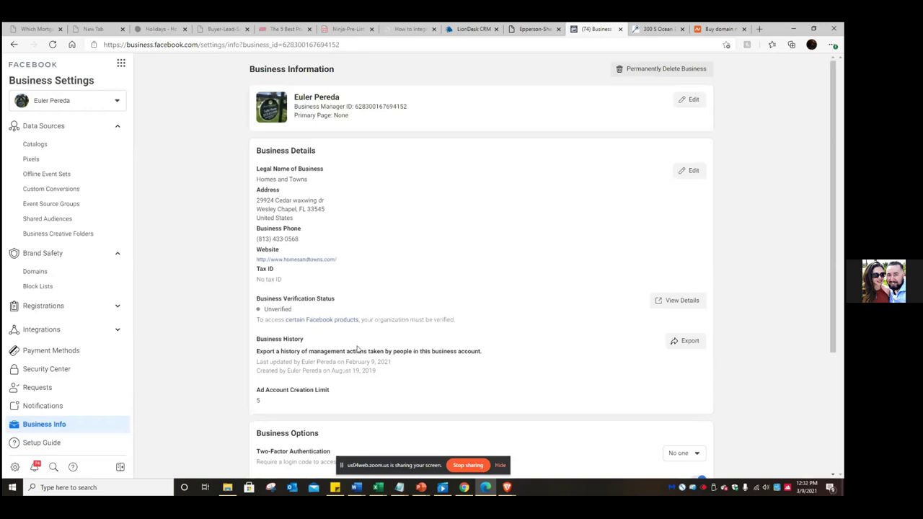
- Resend the My Info verification email and bring the Gmail inbox window forward
scroll(355, 348, "down", 1)
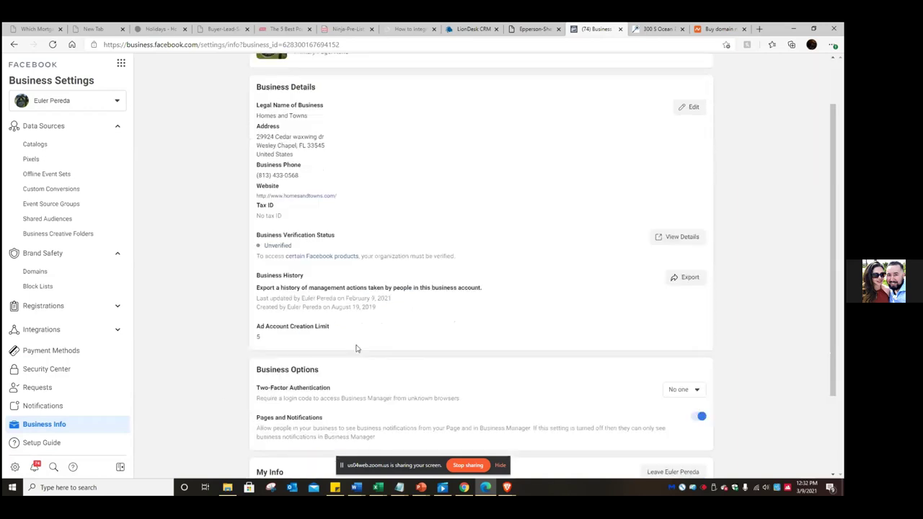
scroll(355, 349, "down", 2)
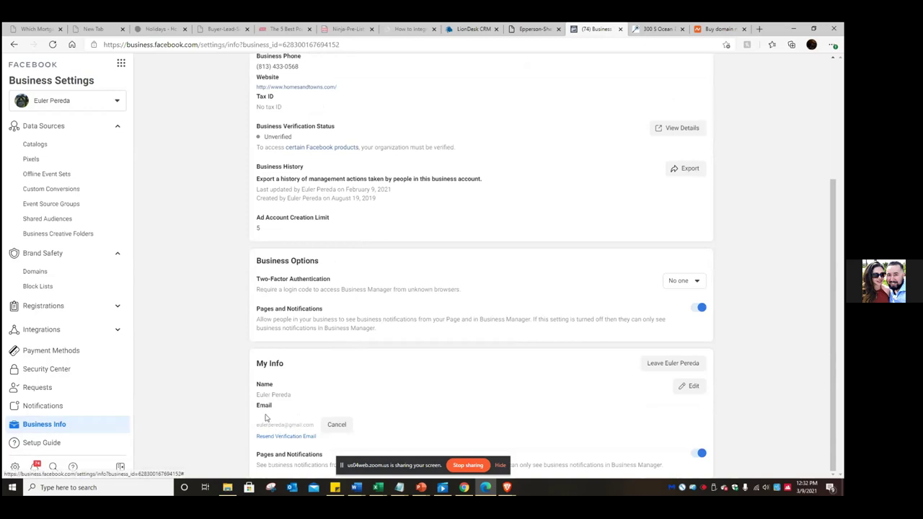
left_click(300, 437)
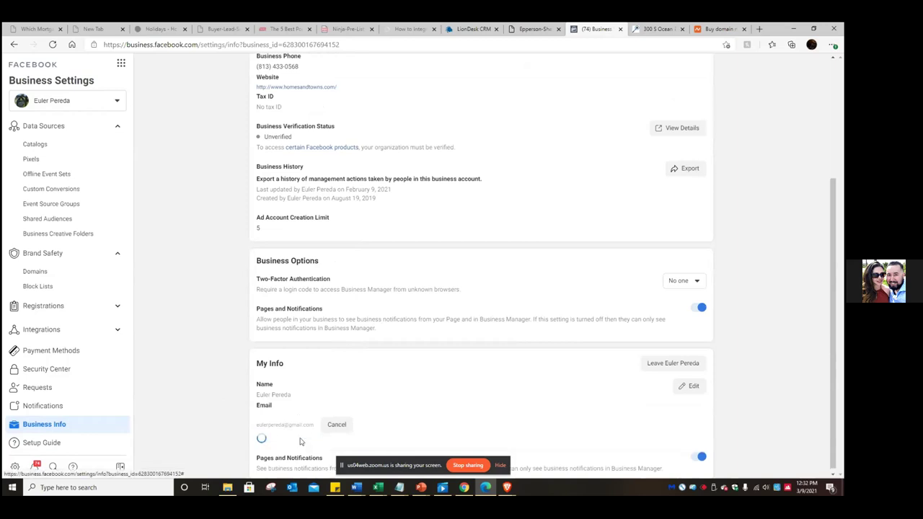
left_click(460, 492)
left_click(459, 493)
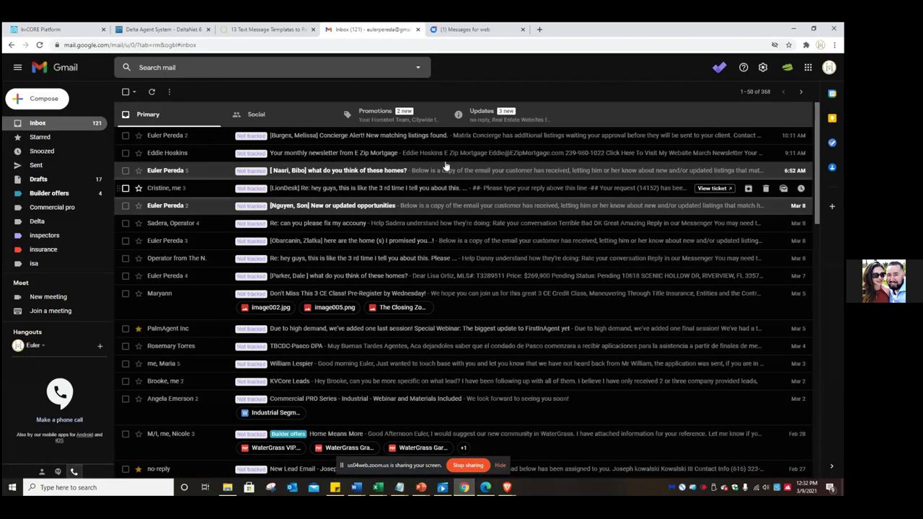
- Find Facebook's 'Confirm your business email' message under Social and follow its Confirm Now link
left_click(512, 119)
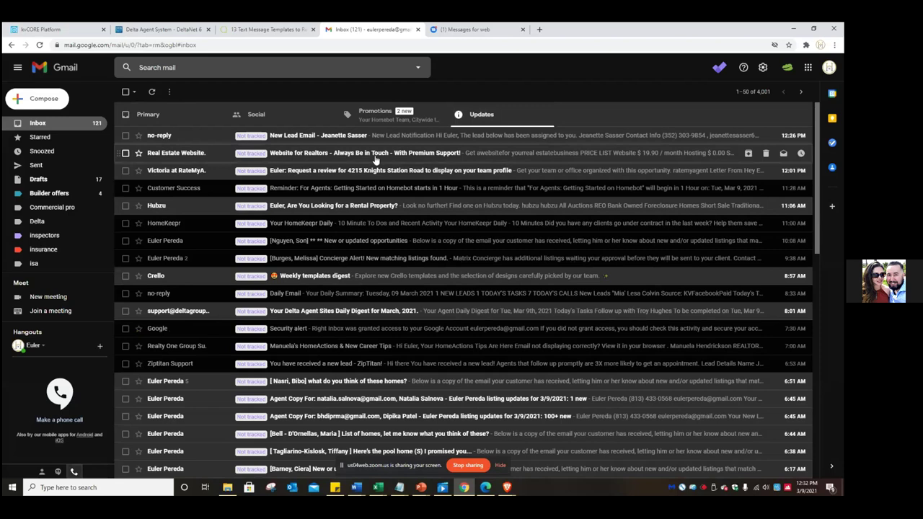
left_click(380, 117)
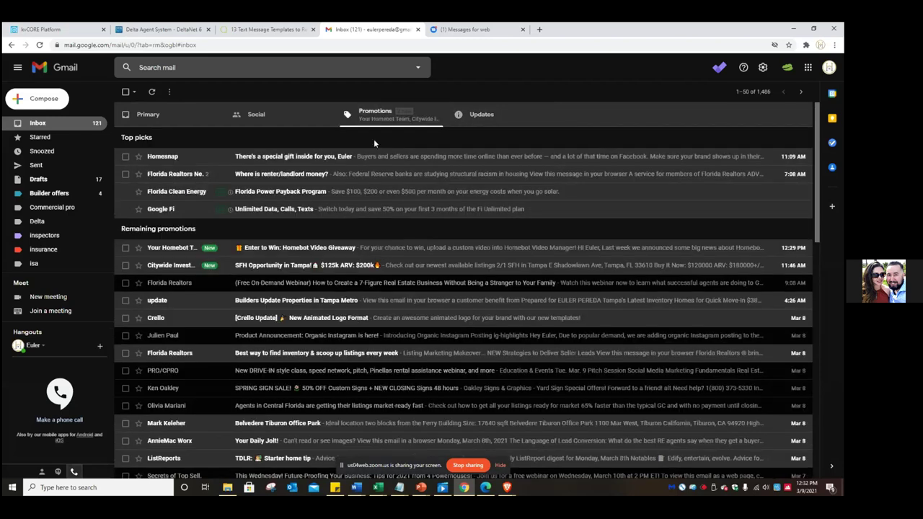
left_click(252, 121)
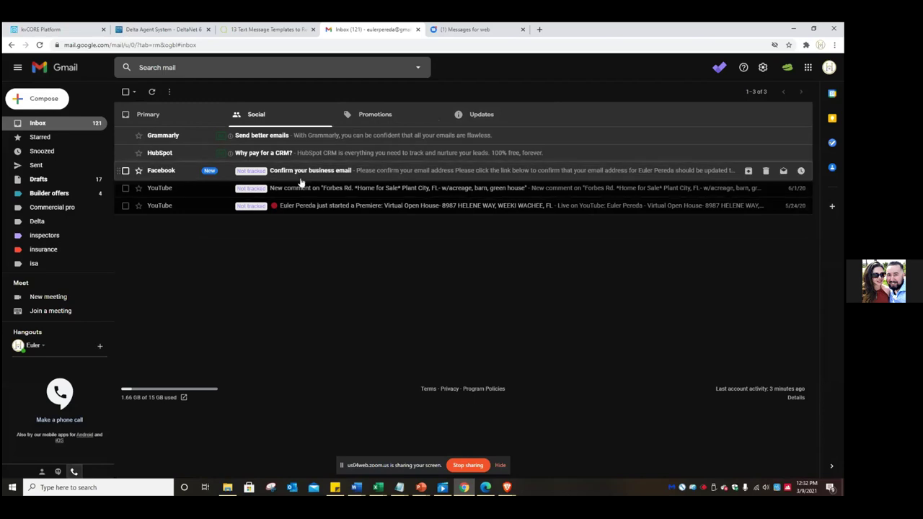
left_click(318, 170)
left_click(393, 247)
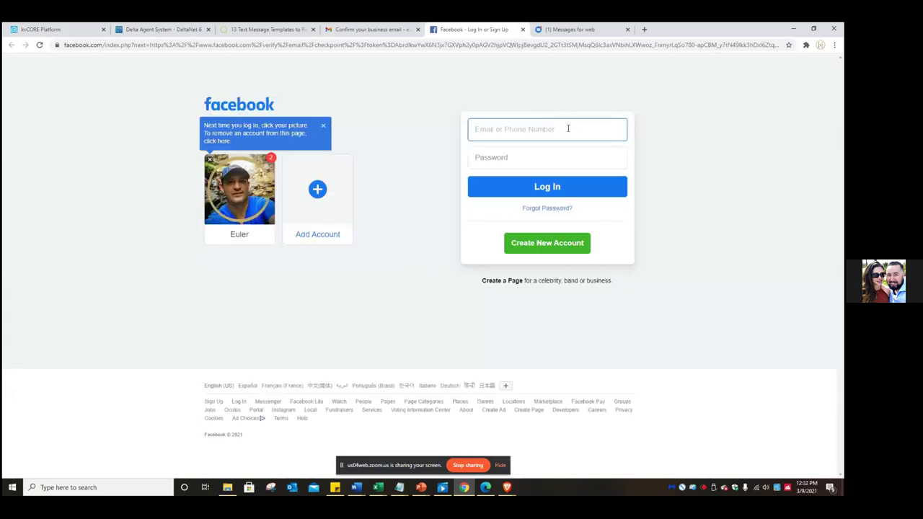
- Log in to Facebook with the saved account email and the account password
left_click(568, 127)
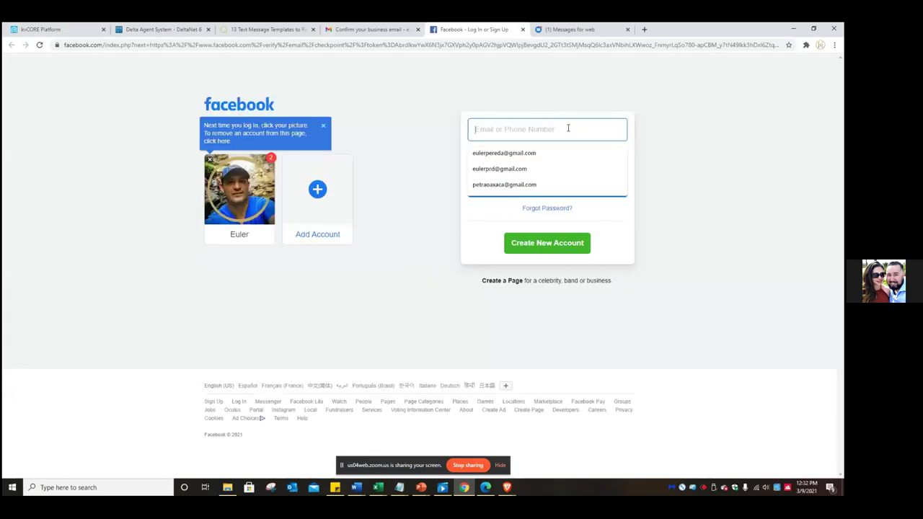
left_click(514, 173)
left_click(533, 154)
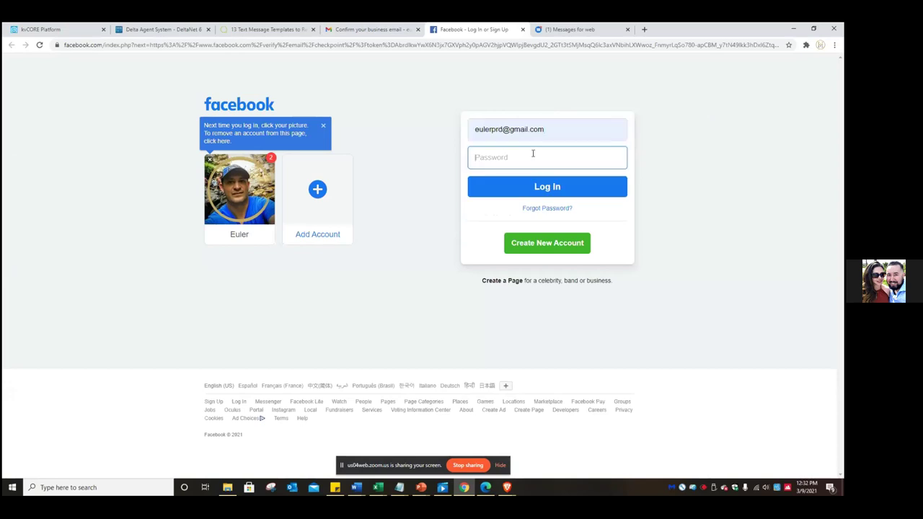
type("••••••••••")
key("Return")
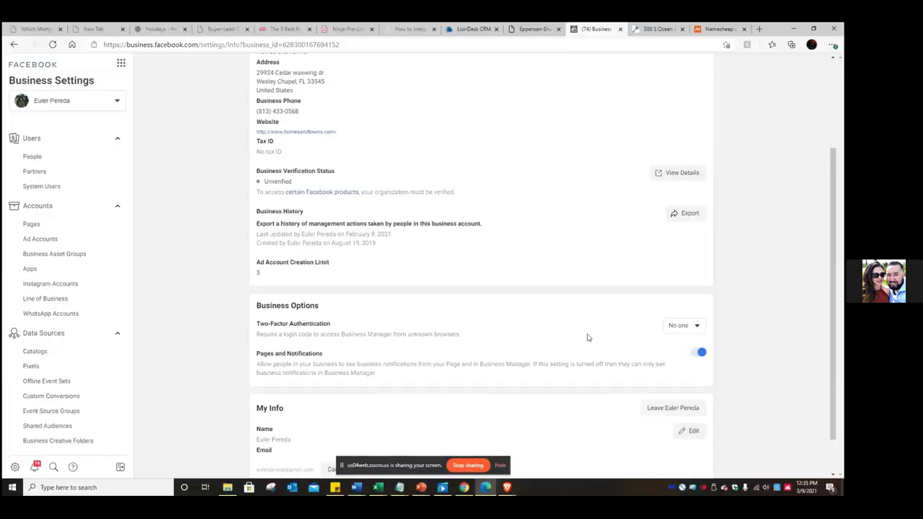
scroll(587, 336, "up", 3)
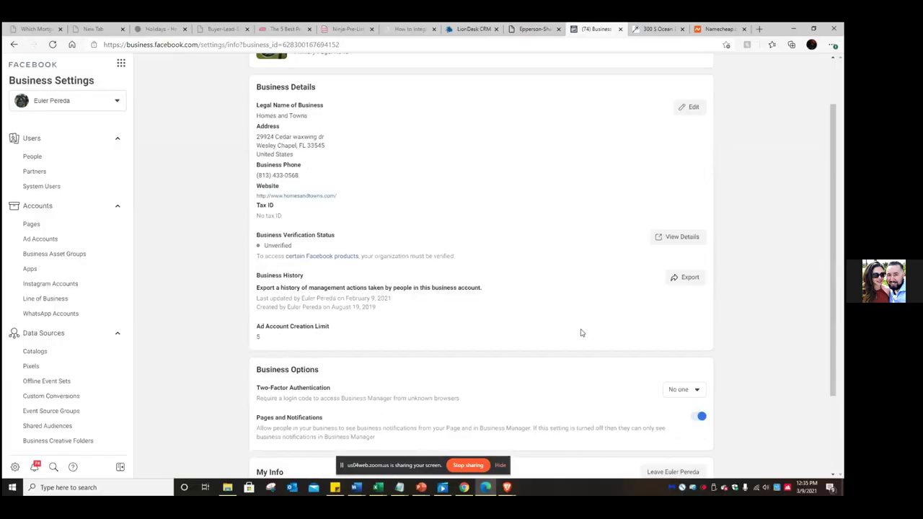
- Reload Business Settings and review the Business Information page
left_click(52, 45)
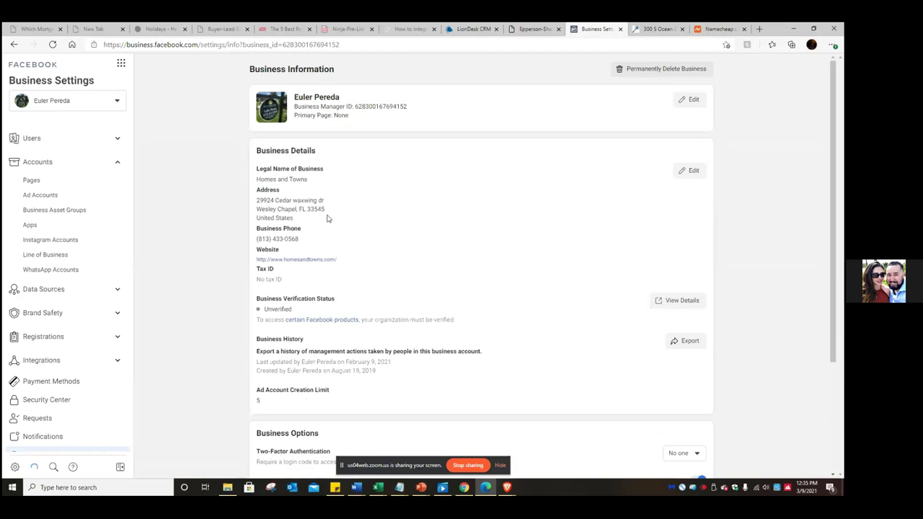
scroll(326, 218, "down", 2)
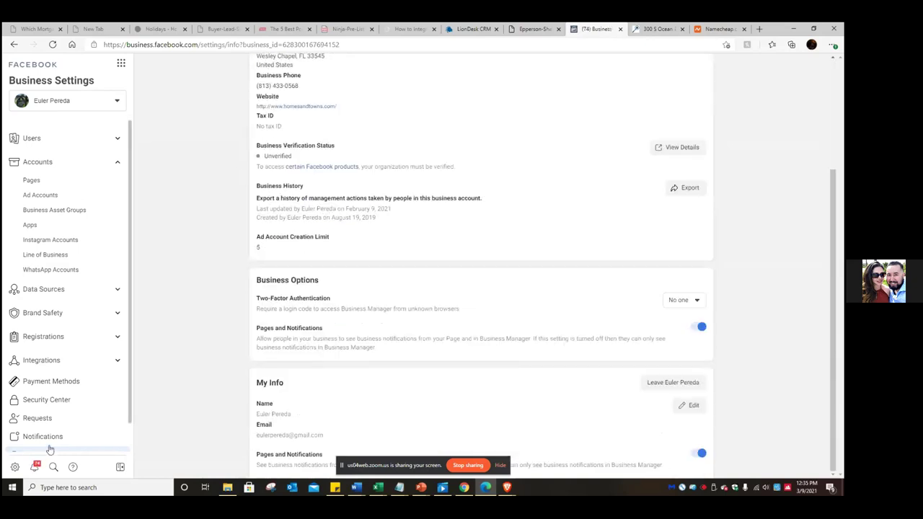
scroll(47, 404, "up", 2)
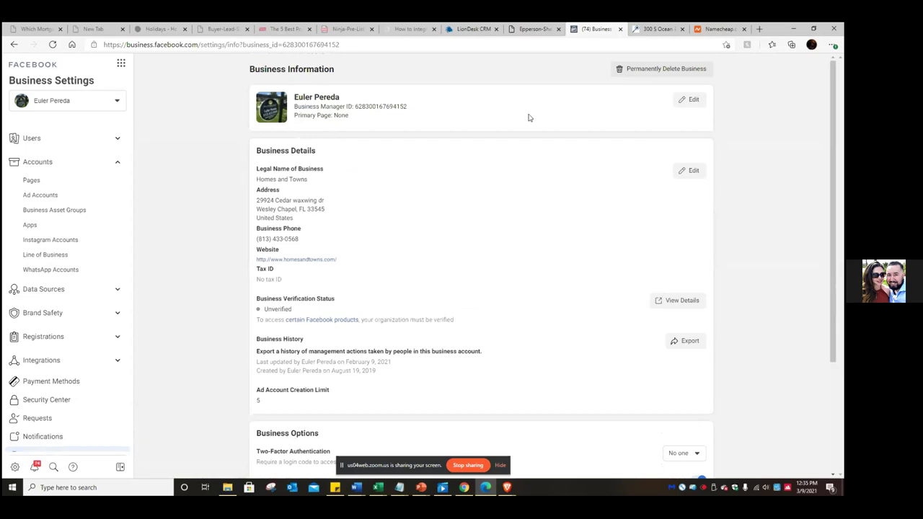
- Replace the owner's name with 'Homes and Towns' as the business name and save
left_click(696, 101)
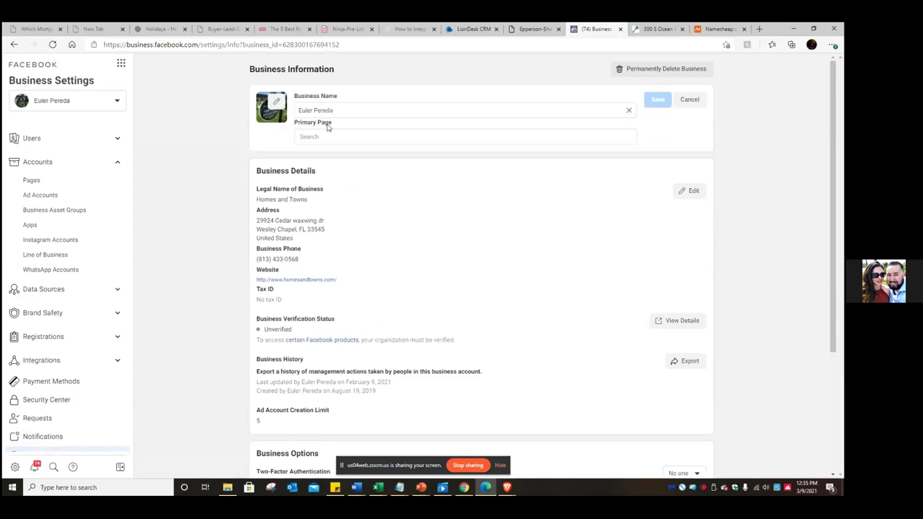
left_click_drag(347, 109, 266, 110)
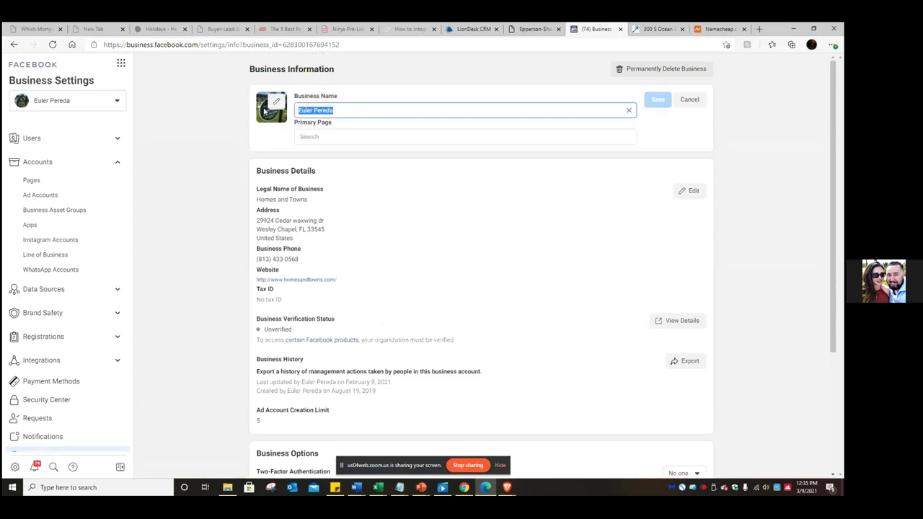
type("Homes and tw")
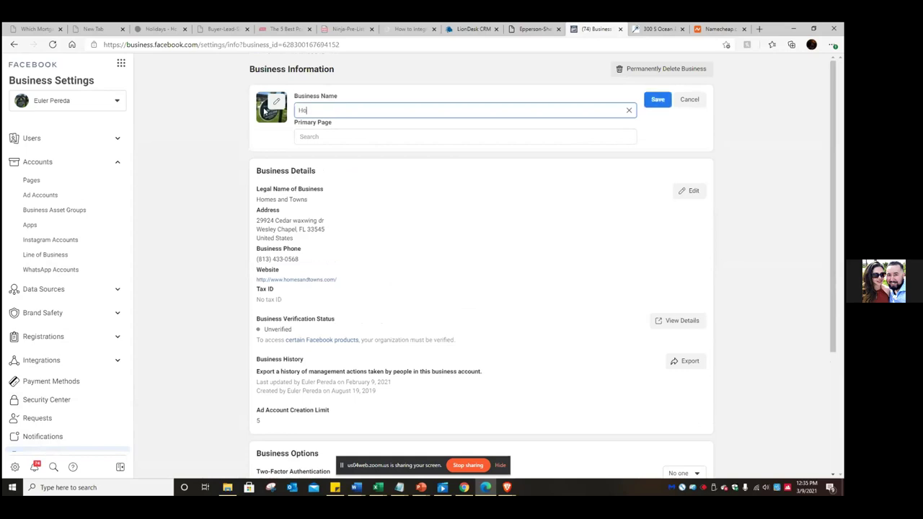
key("BackSpace")
key("BackSpace")
type("own")
left_click(659, 101)
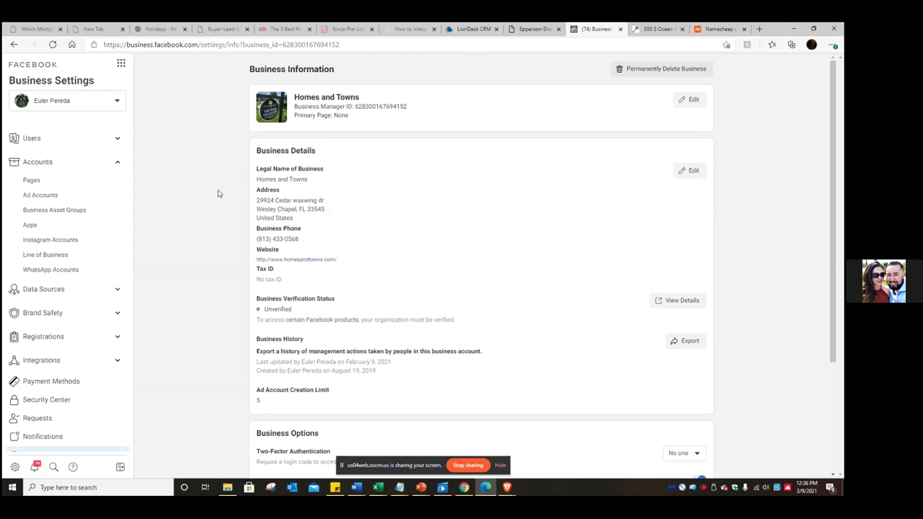
left_click(40, 197)
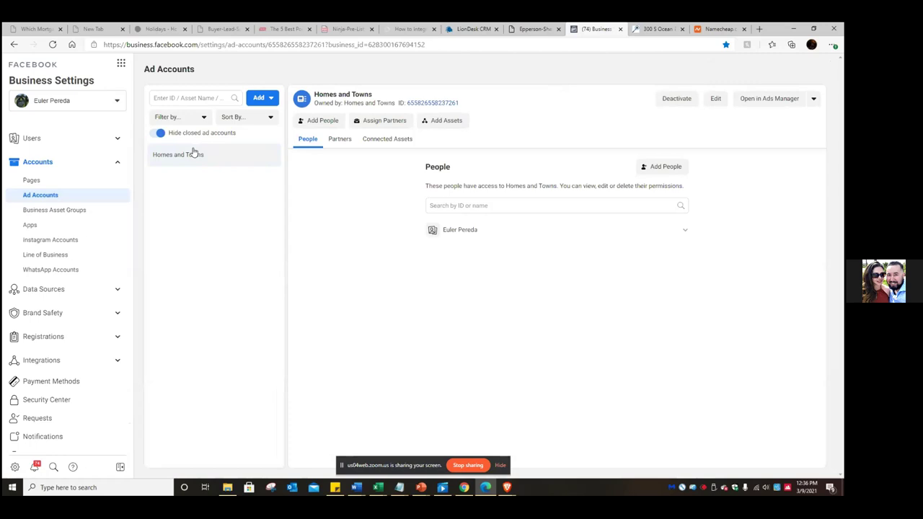
- Reload the Ad Accounts page and check the available businesses in the selector
left_click(53, 44)
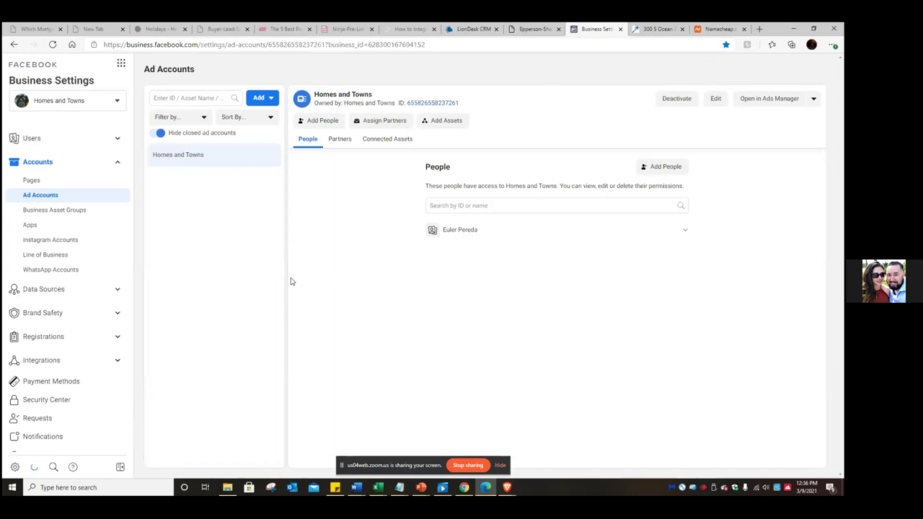
left_click(118, 102)
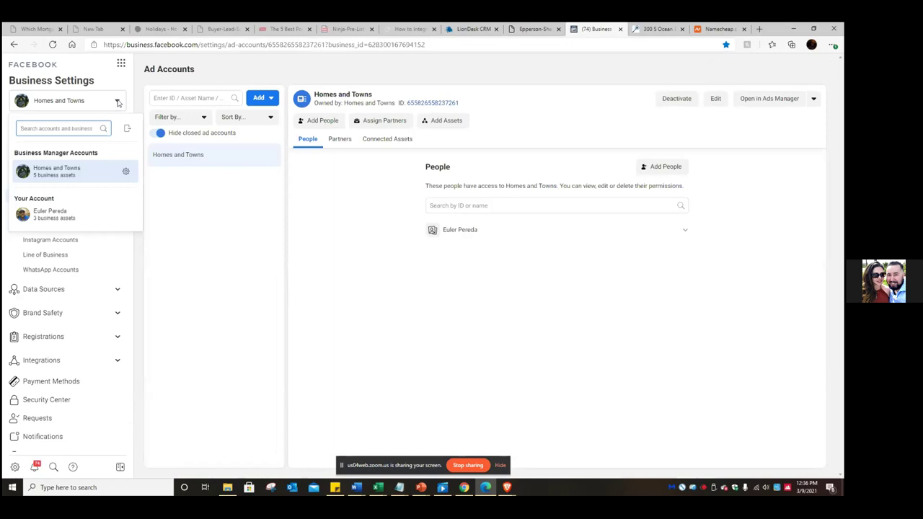
left_click(117, 101)
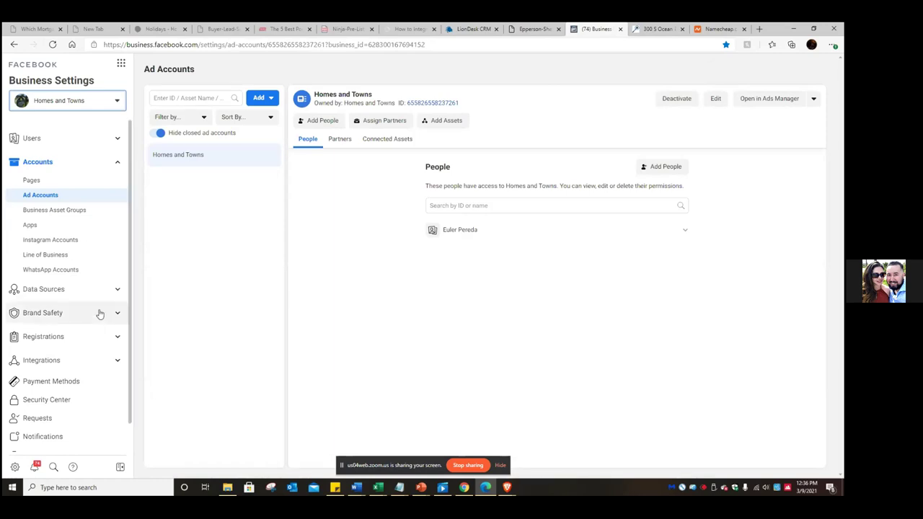
left_click(121, 64)
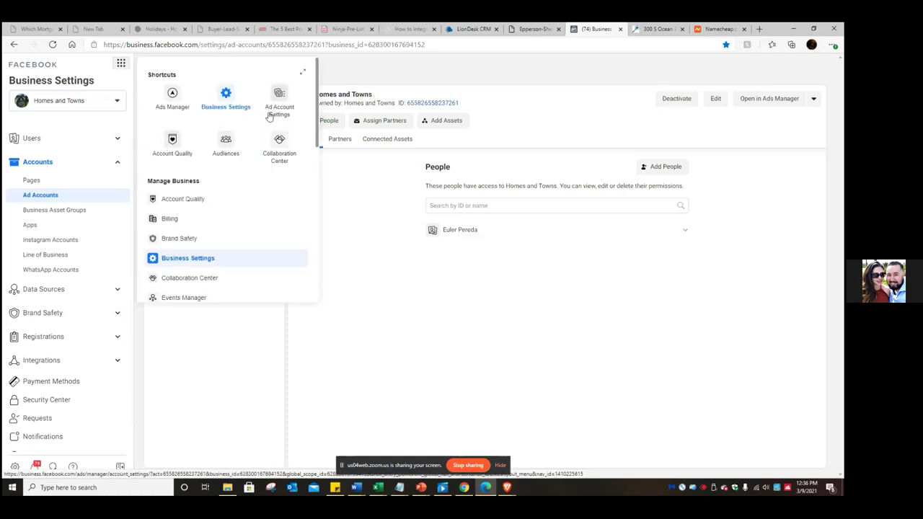
- Open Ads Manager campaigns for Homes and Towns and dismiss the iOS 14 notice
left_click(173, 107)
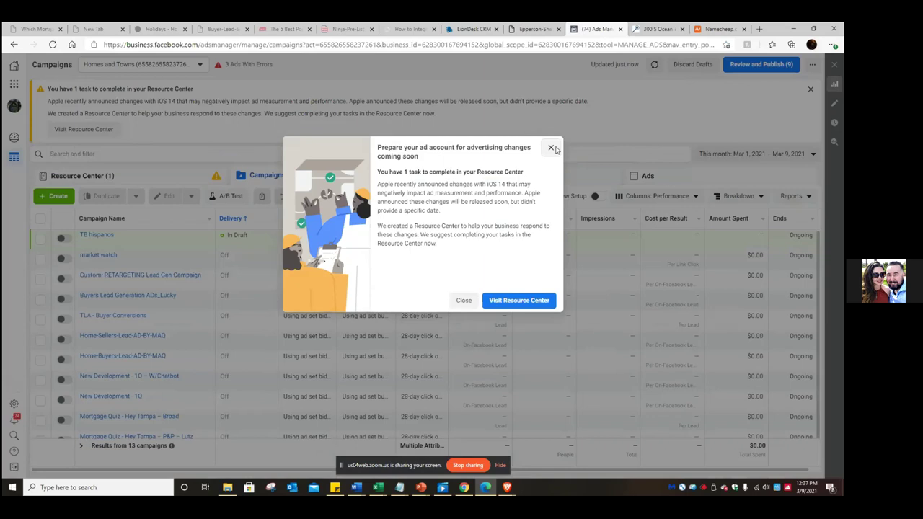
left_click(551, 149)
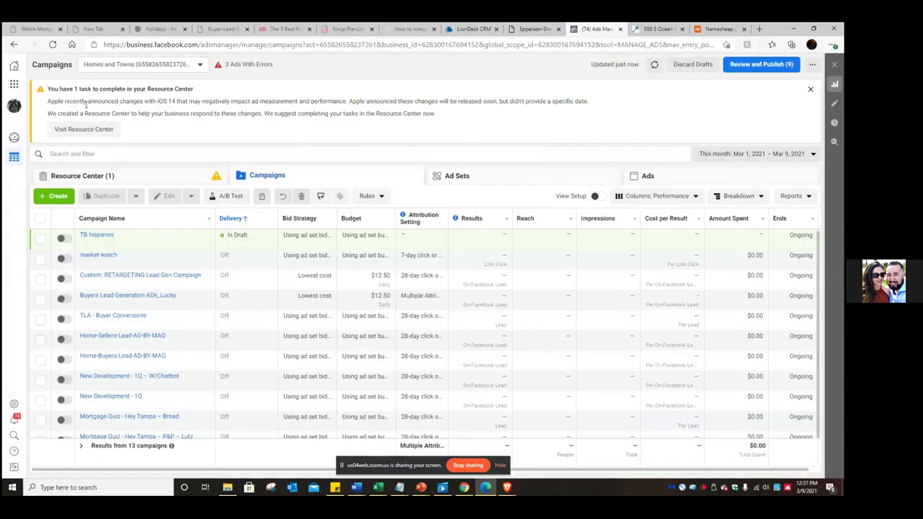
- Star the Campaigns page, trimming the favorite name to 'Ads Manager' in folder FB Ads Manager
left_click(726, 46)
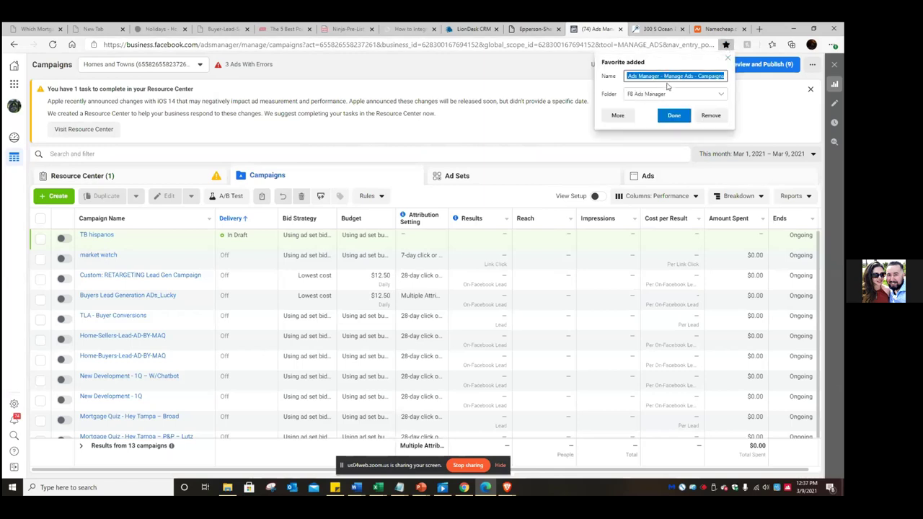
left_click(666, 77)
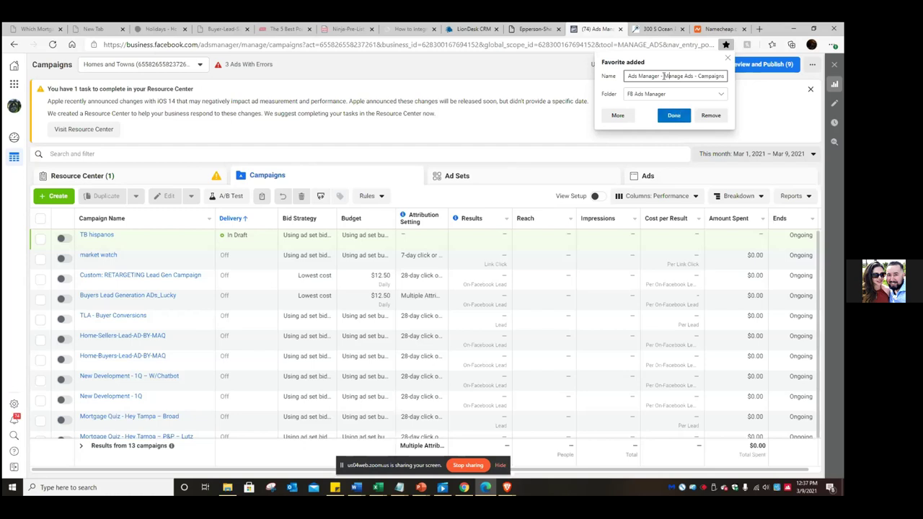
left_click_drag(663, 76, 769, 77)
key("BackSpace")
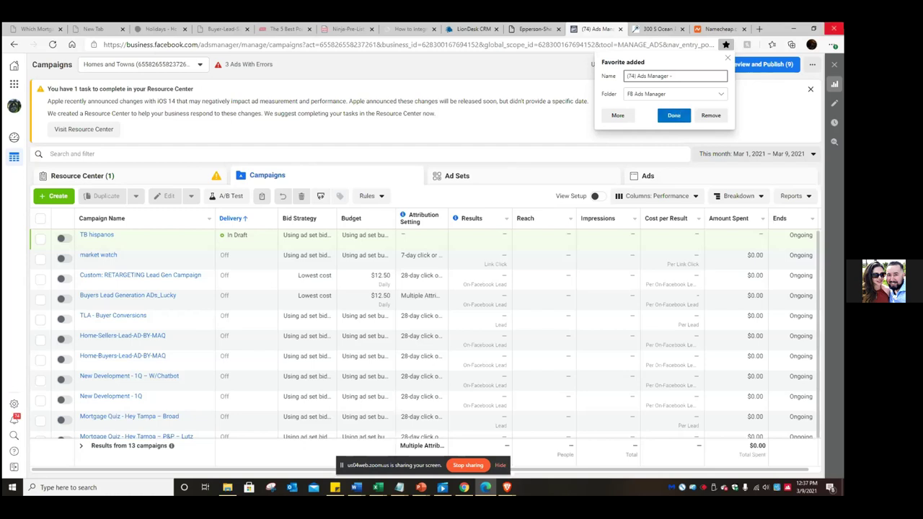
left_click_drag(637, 77, 617, 78)
key("BackSpace")
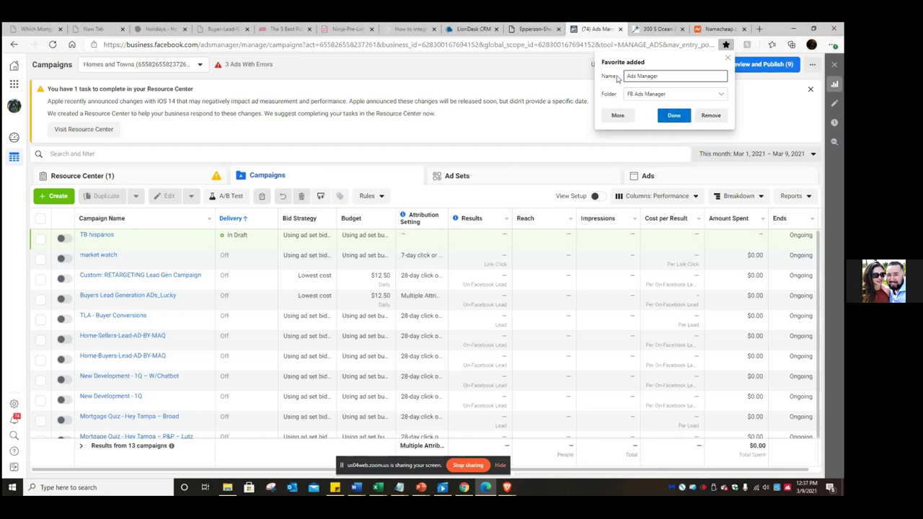
left_click(675, 116)
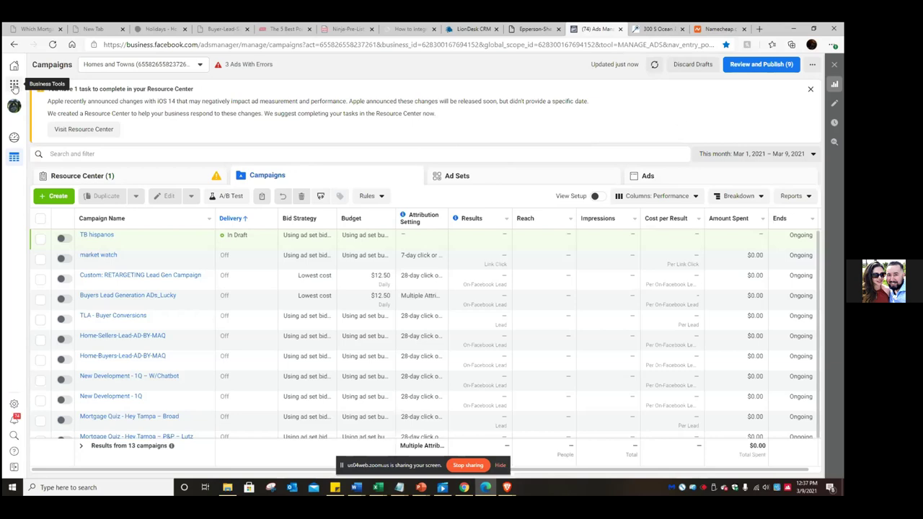
- Open the Billing page from the Business Tools menu
left_click(15, 87)
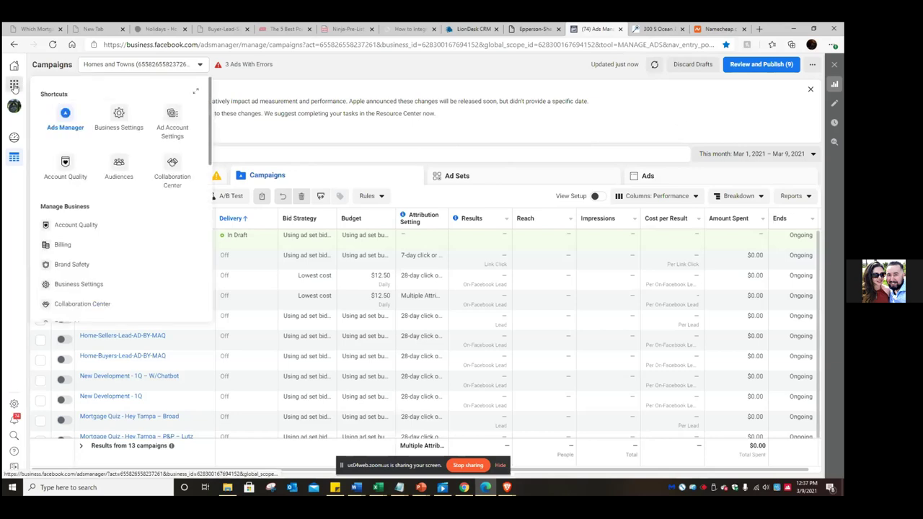
left_click(61, 246)
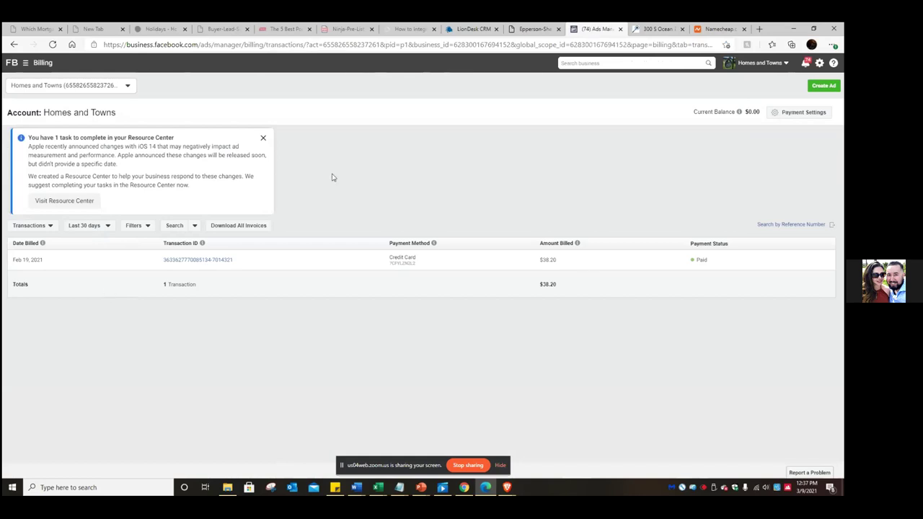
left_click(801, 113)
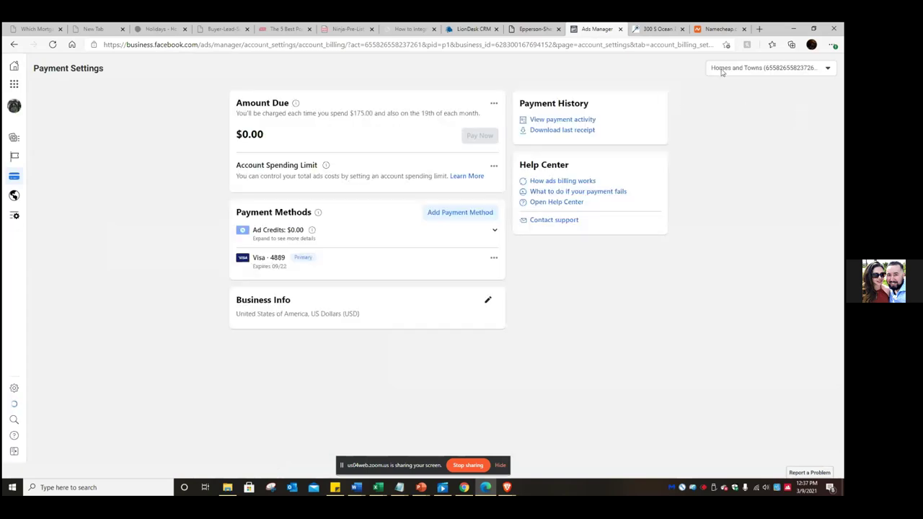
- Save Payment Settings as favorite 'billing' in the FB Ads Manager folder
left_click(725, 45)
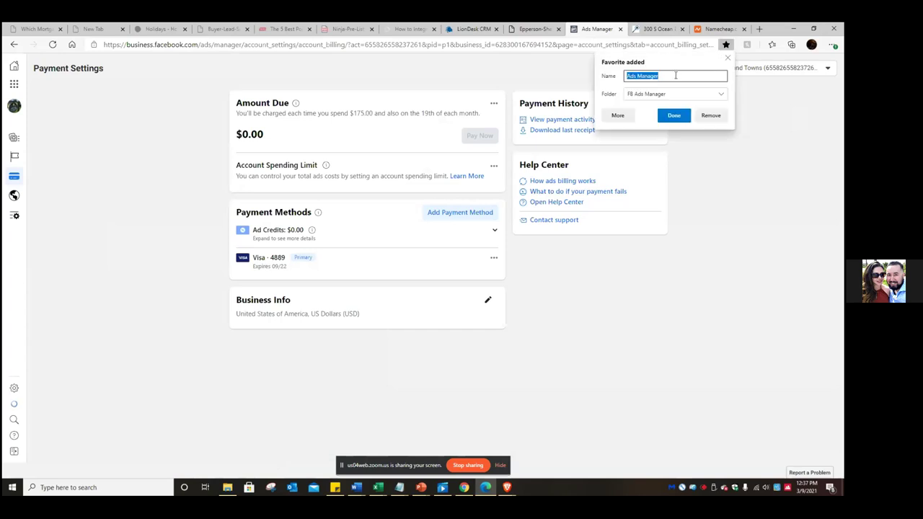
type("billing")
left_click(674, 117)
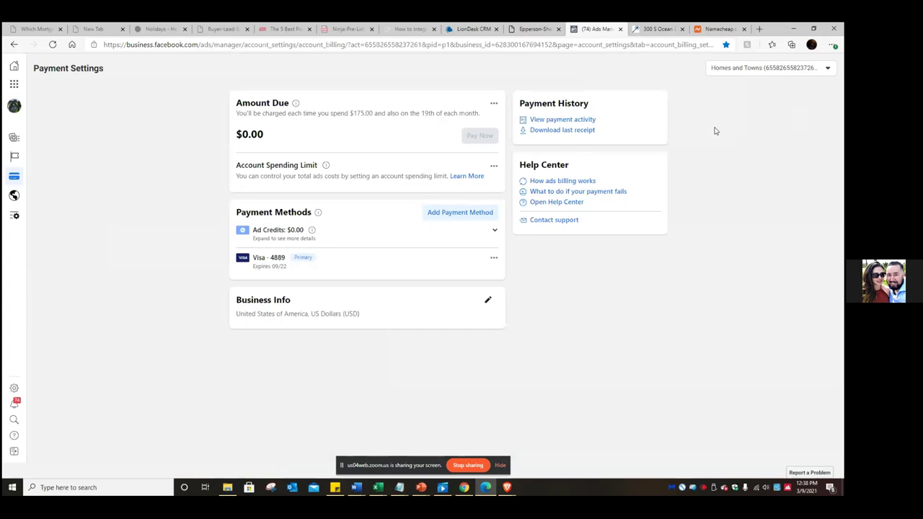
- Find Events Manager under Manage Business in the Business Tools menu and open it
left_click(14, 85)
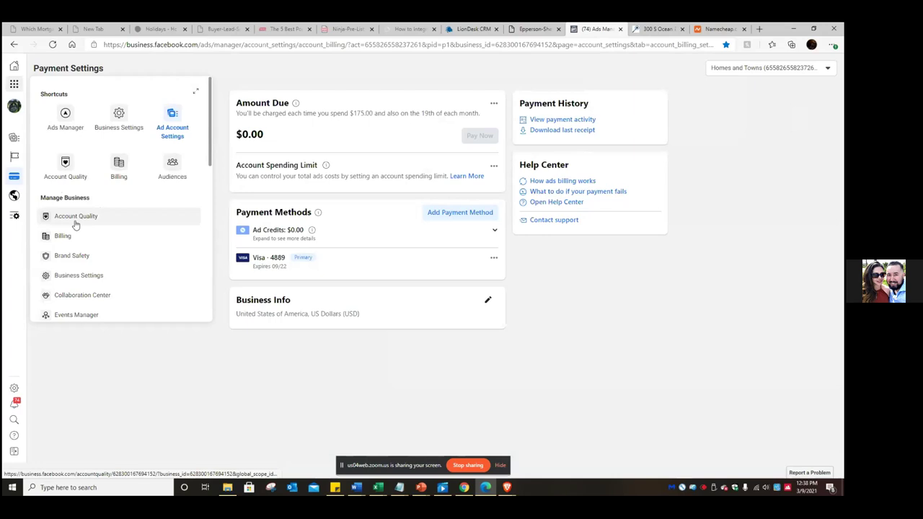
scroll(90, 159, "down", 2)
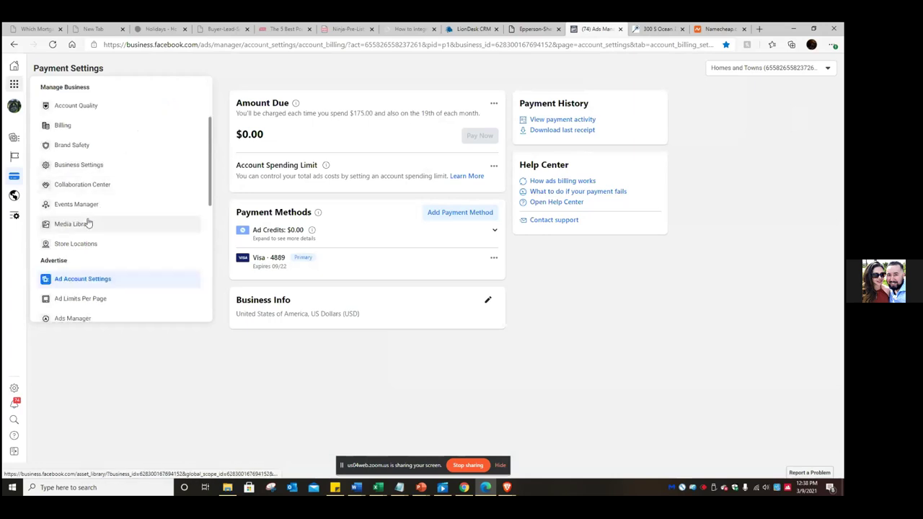
scroll(86, 220, "down", 5)
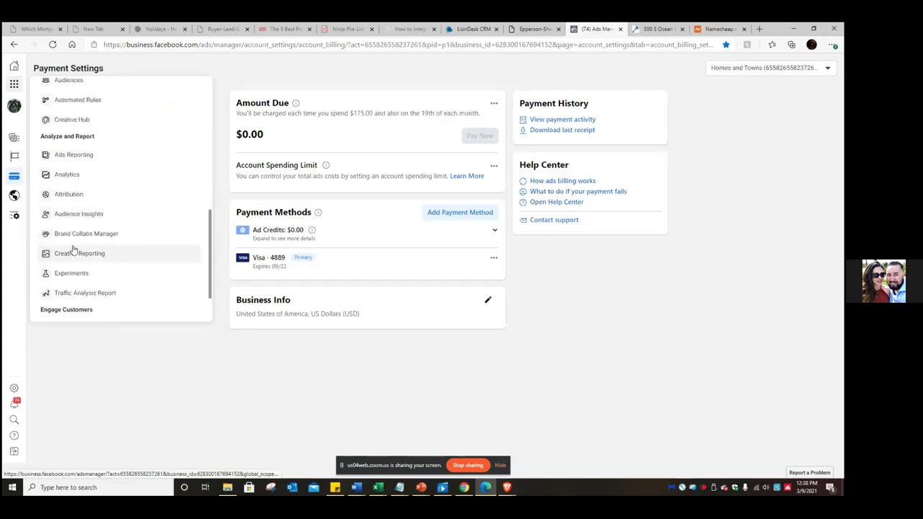
scroll(73, 216, "up", 2)
scroll(74, 217, "down", 4)
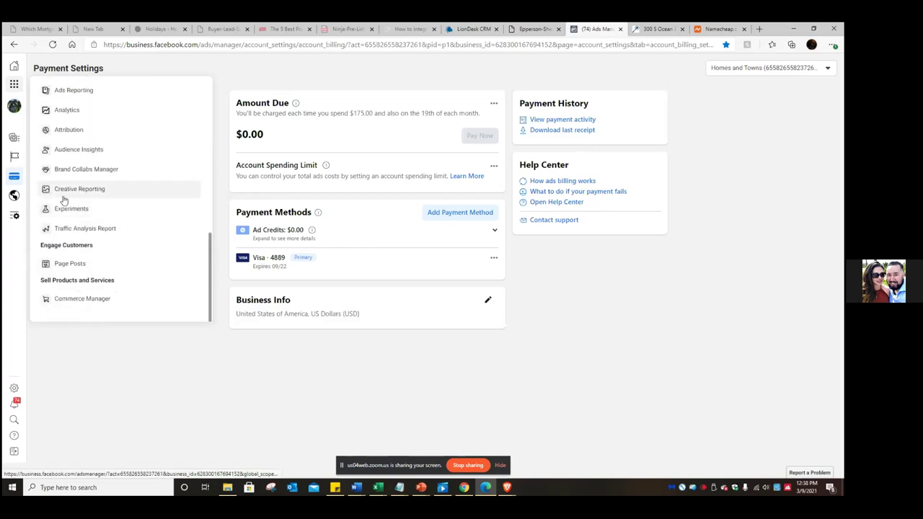
scroll(68, 149, "up", 2)
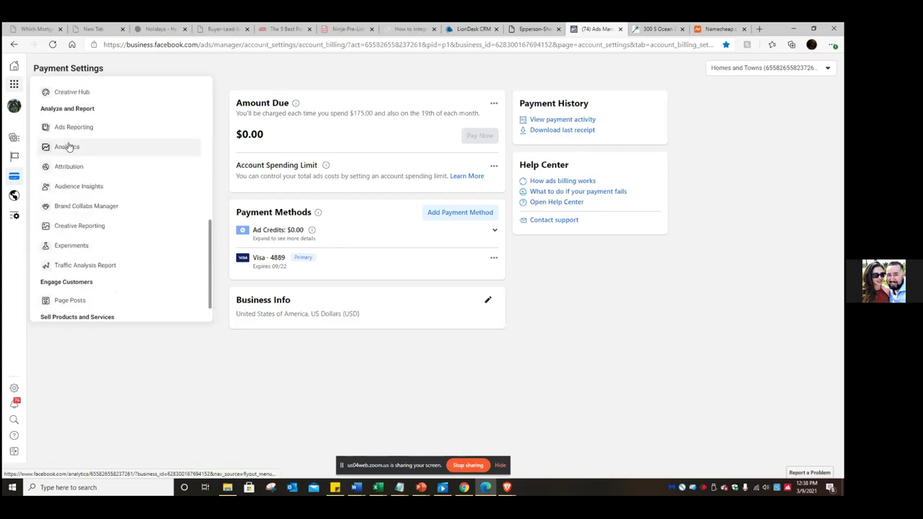
scroll(70, 146, "up", 2)
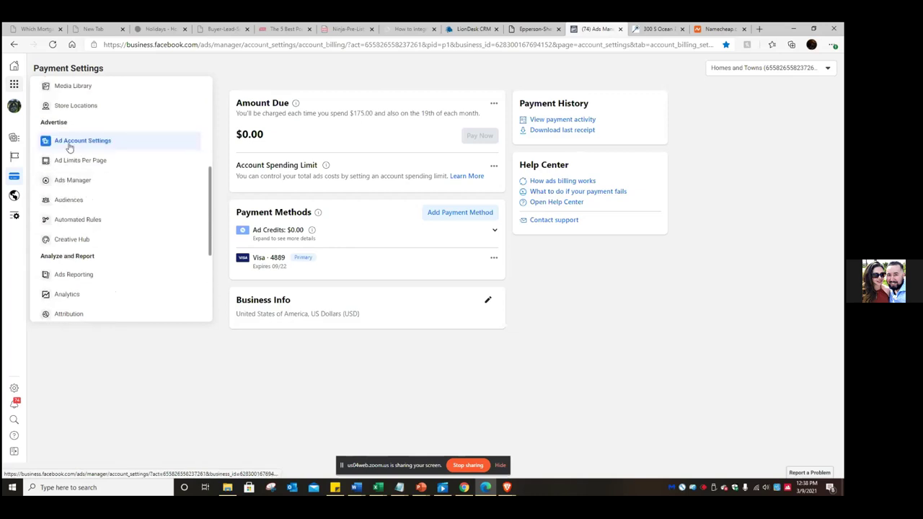
scroll(72, 128, "up", 4)
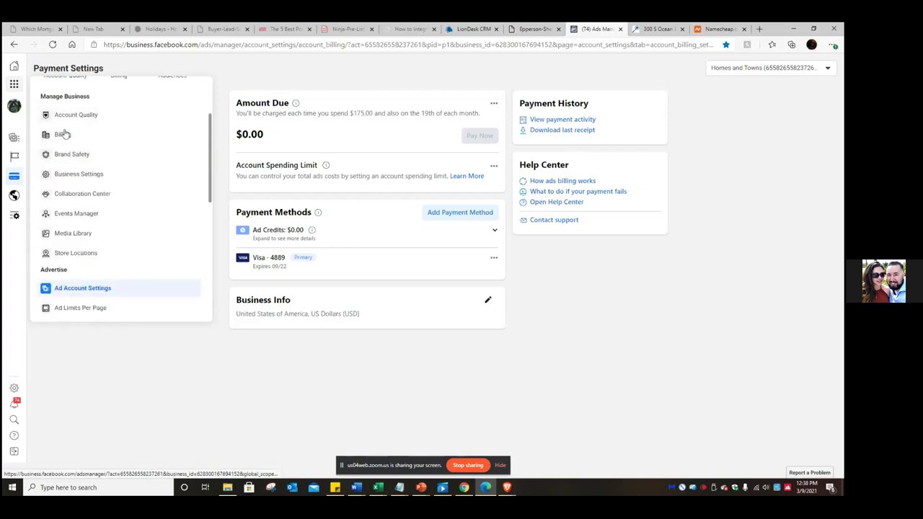
left_click(71, 217)
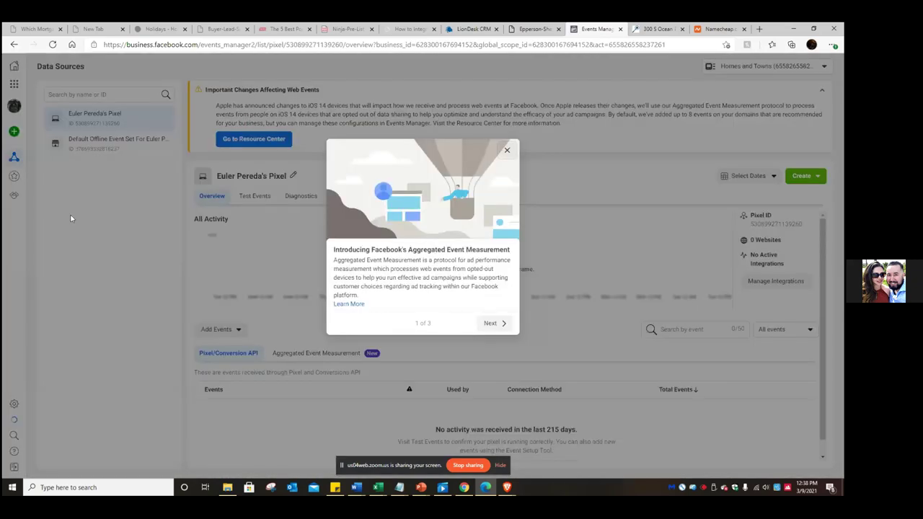
- Advance past the first Aggregated Event Measurement slide, then close the introduction
left_click(493, 324)
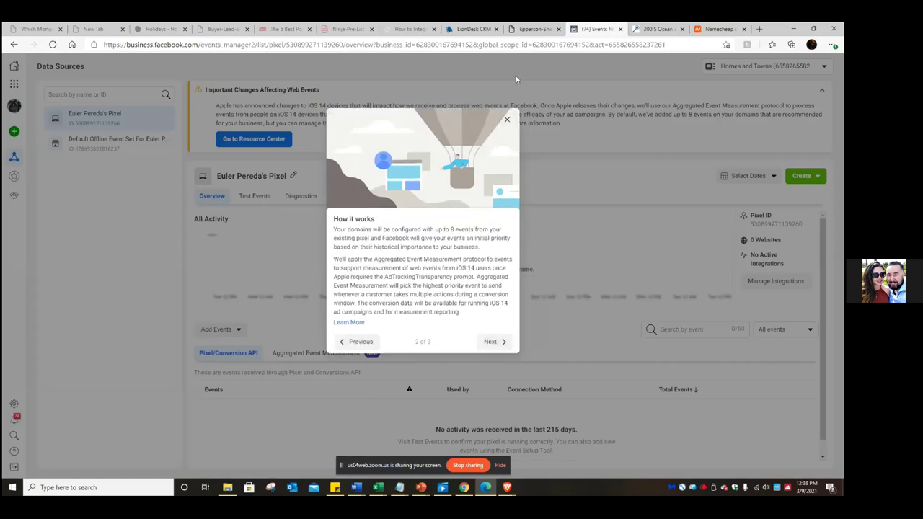
left_click(507, 121)
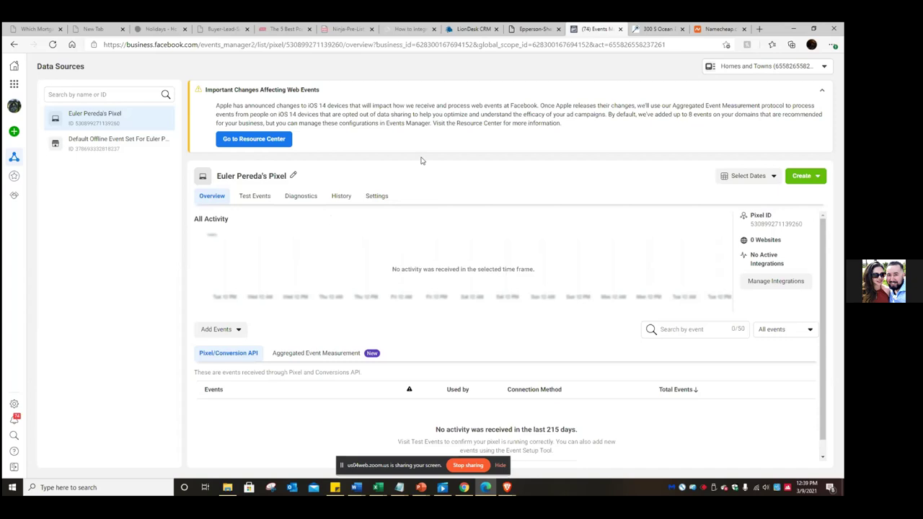
- Expand the Homes and Towns selector to list all ad accounts, then close it and star the pixel page
left_click(822, 70)
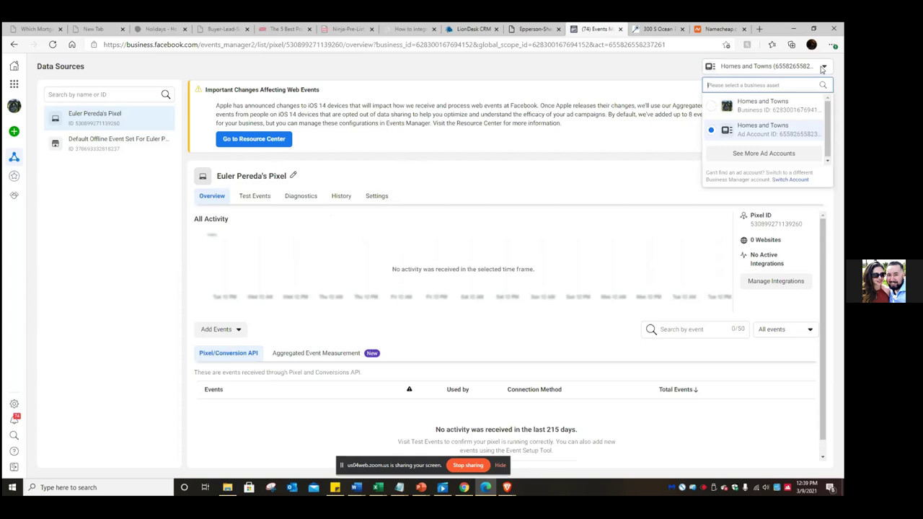
left_click(765, 153)
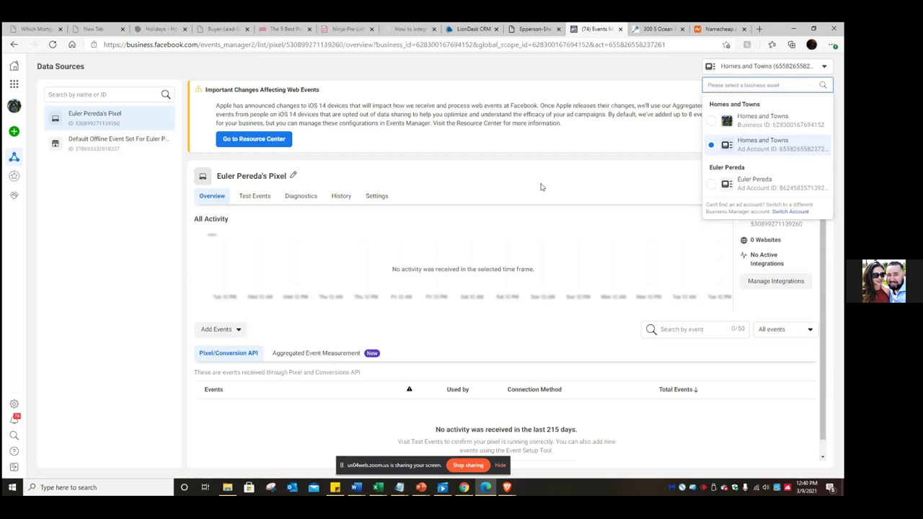
left_click(541, 187)
left_click(725, 44)
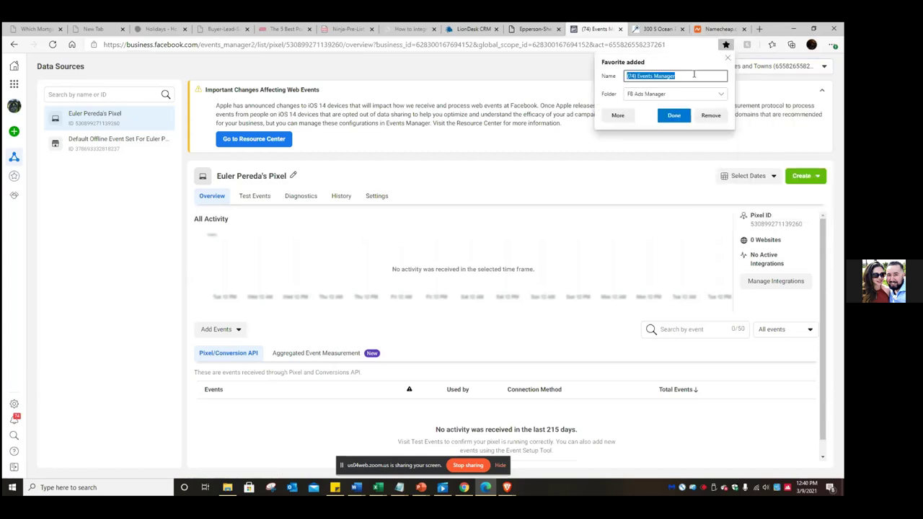
- Name the new favorite 'Pixel' and save it in the FB Ads Manager folder
type("Pixel")
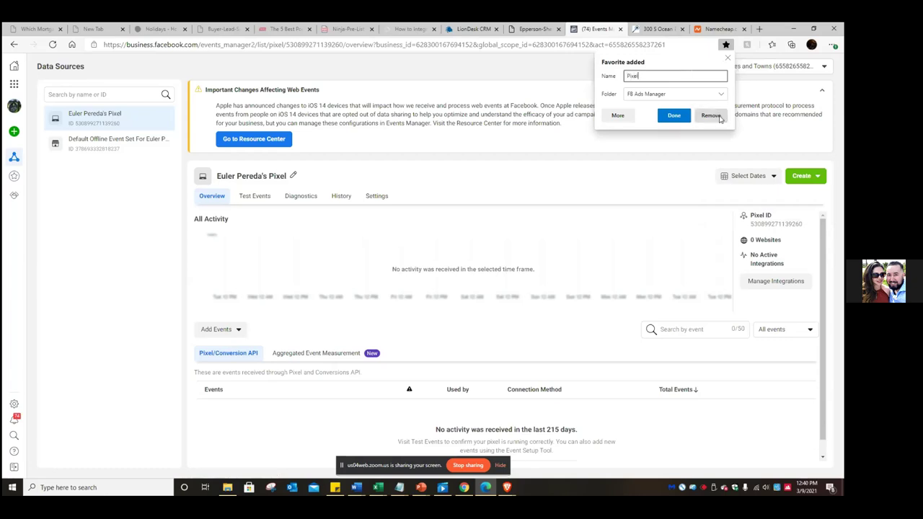
left_click(681, 119)
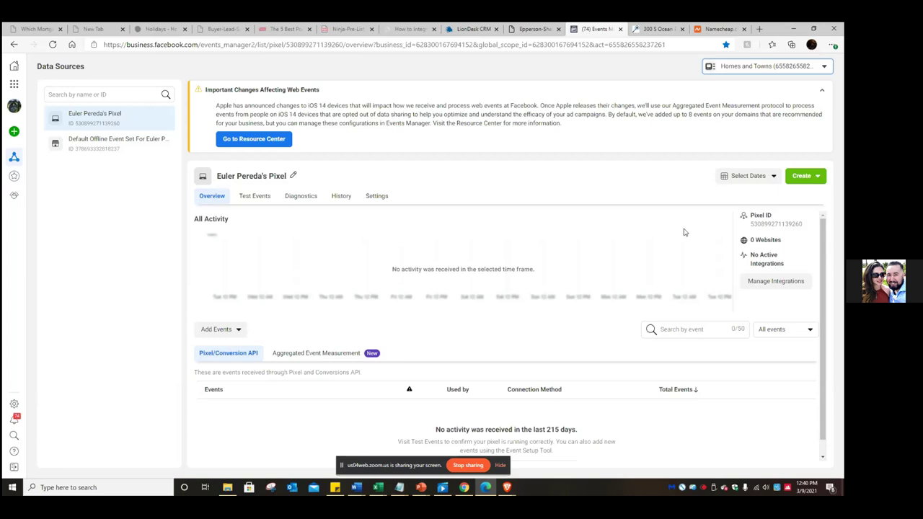
- Edit the pixel name to 'Homes and Towns Pixel' and save it
left_click(293, 176)
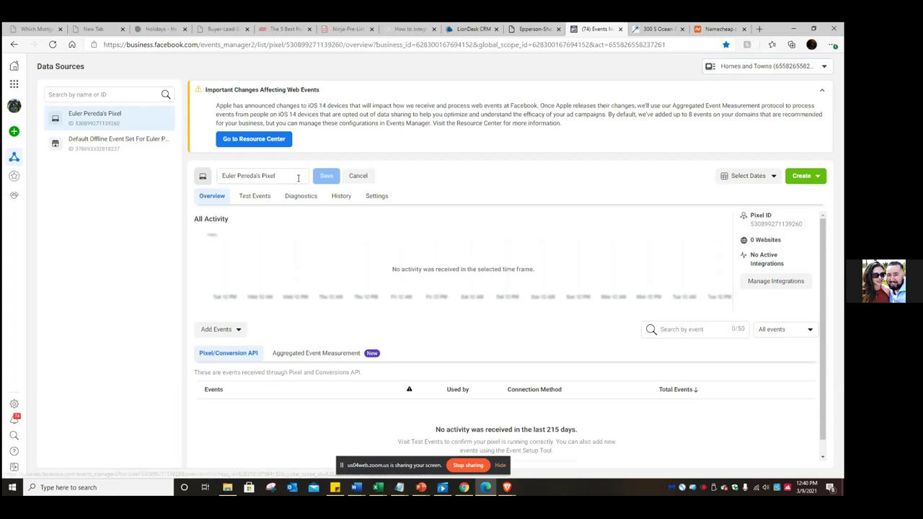
left_click_drag(262, 175, 184, 178)
type("Homes and Tw")
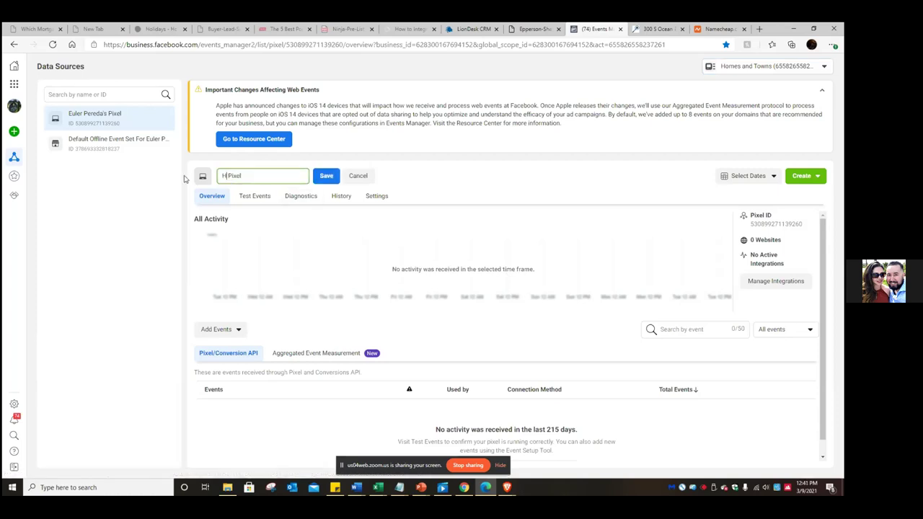
key("BackSpace")
left_click(325, 177)
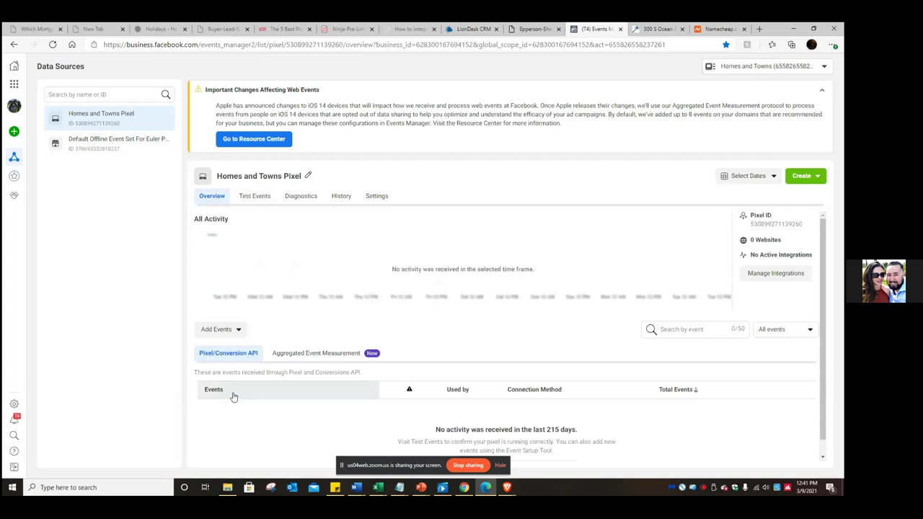
scroll(241, 387, "down", 1)
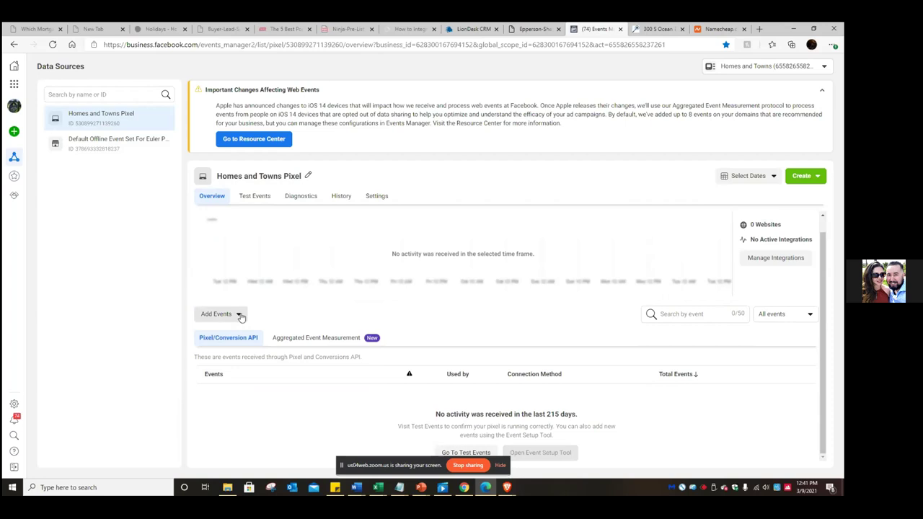
left_click(240, 318)
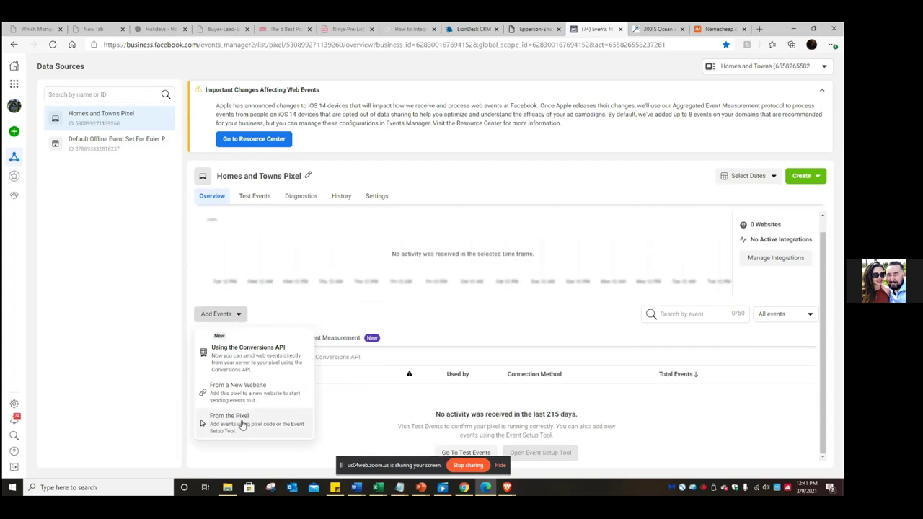
left_click(243, 393)
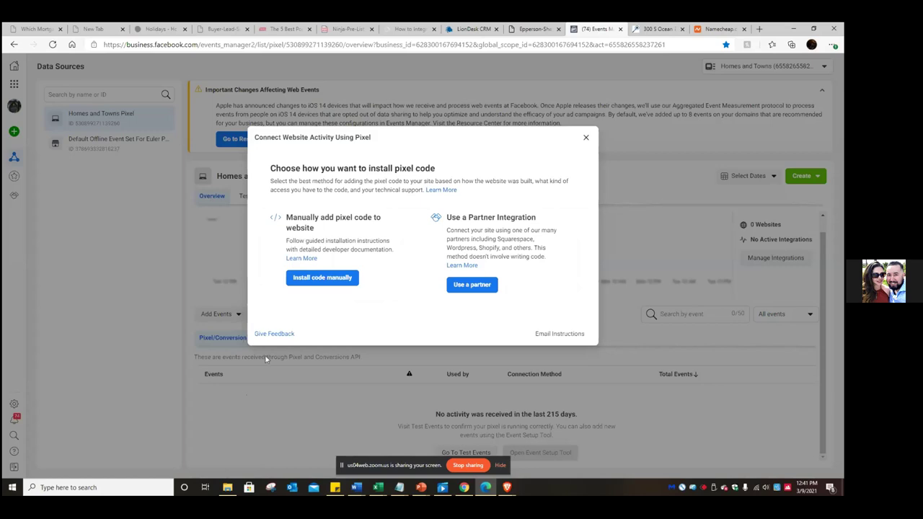
left_click(333, 282)
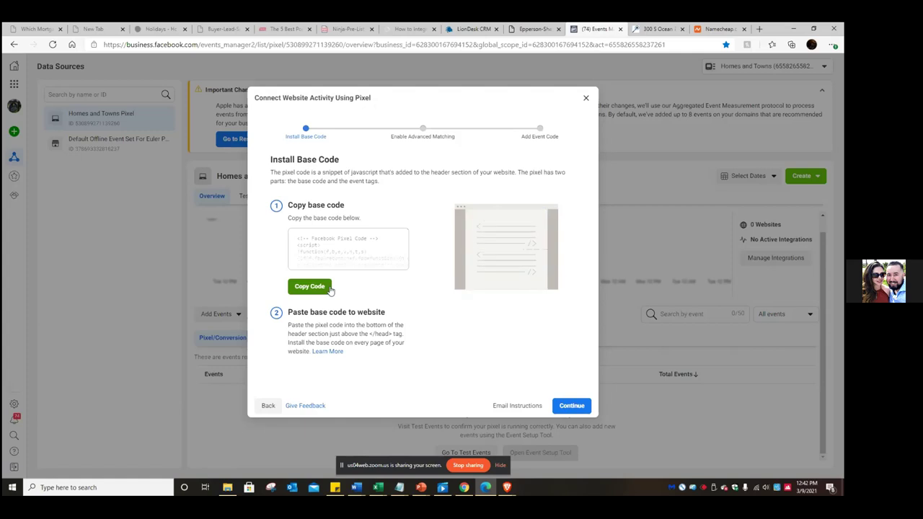
left_click(577, 408)
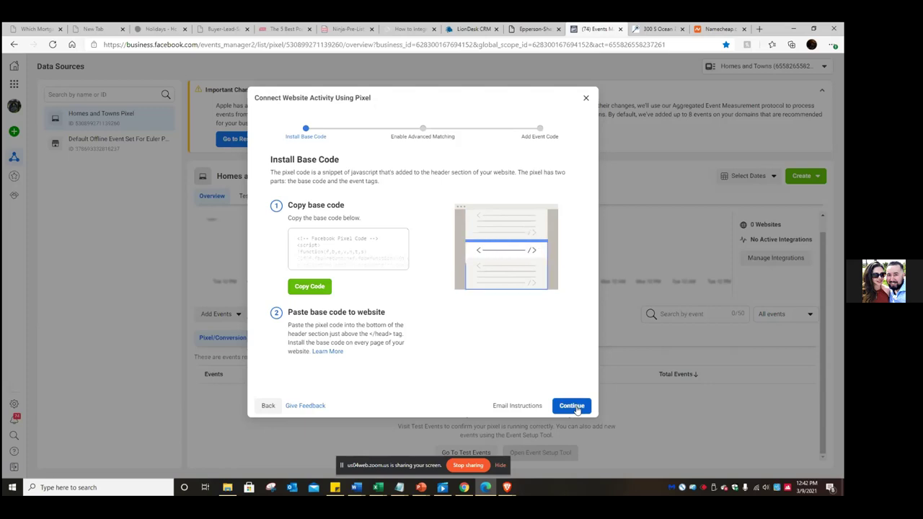
left_click(585, 98)
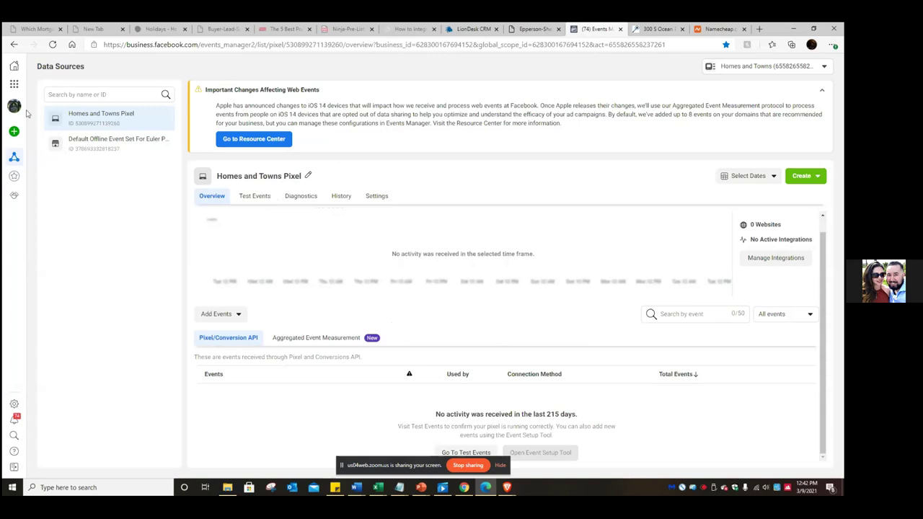
- Go to the Audiences page through the Business Tools menu
left_click(15, 85)
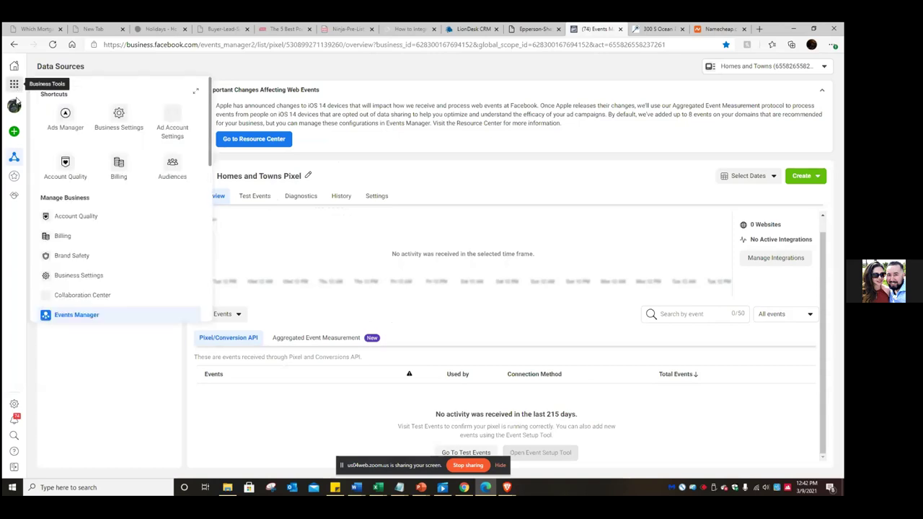
left_click(171, 177)
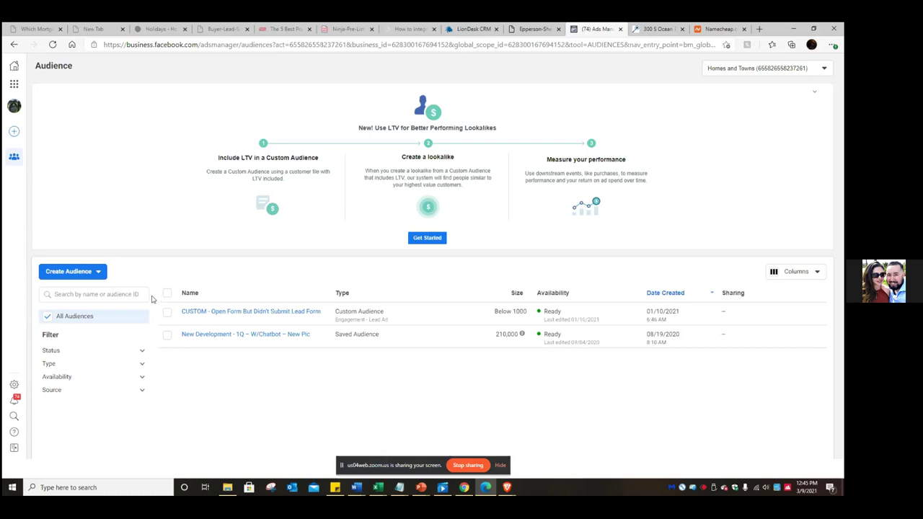
- Delete the 'CUSTOM - Open Form But Didn't Submit Lead Form' audience, confirming the deletion
left_click(168, 315)
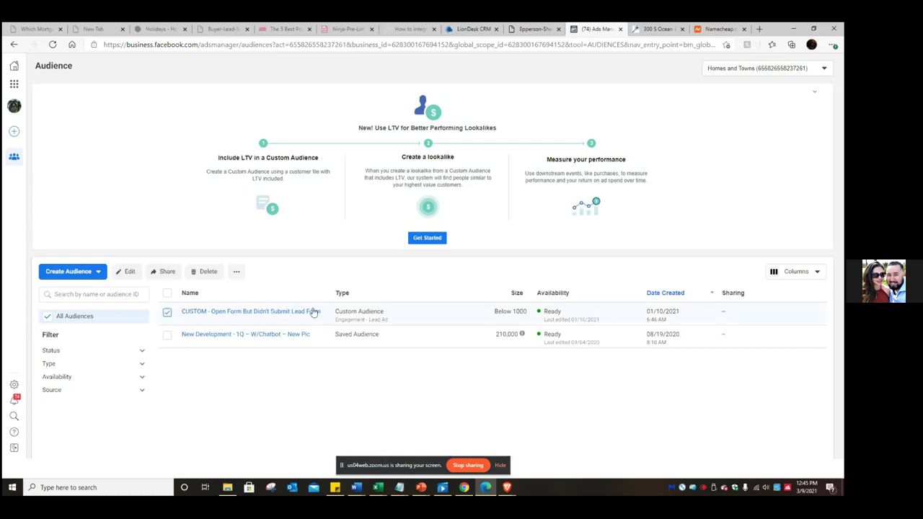
left_click(209, 272)
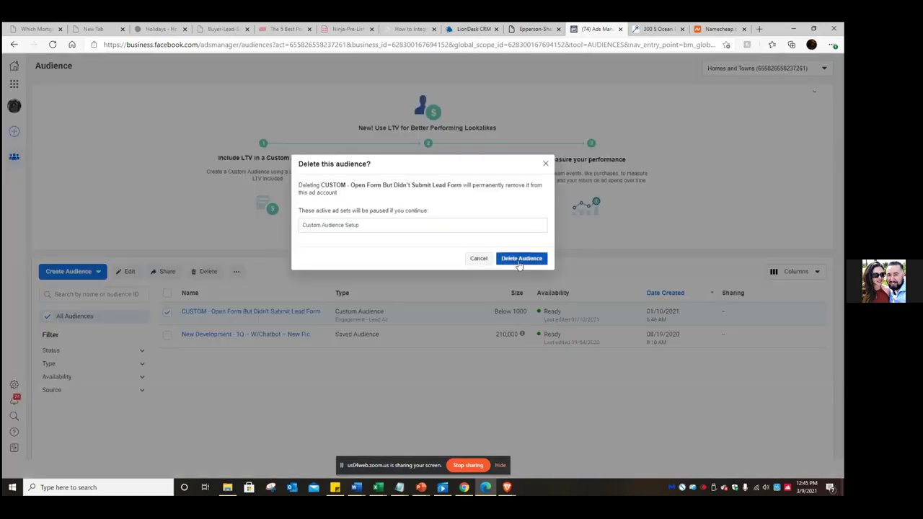
left_click(517, 263)
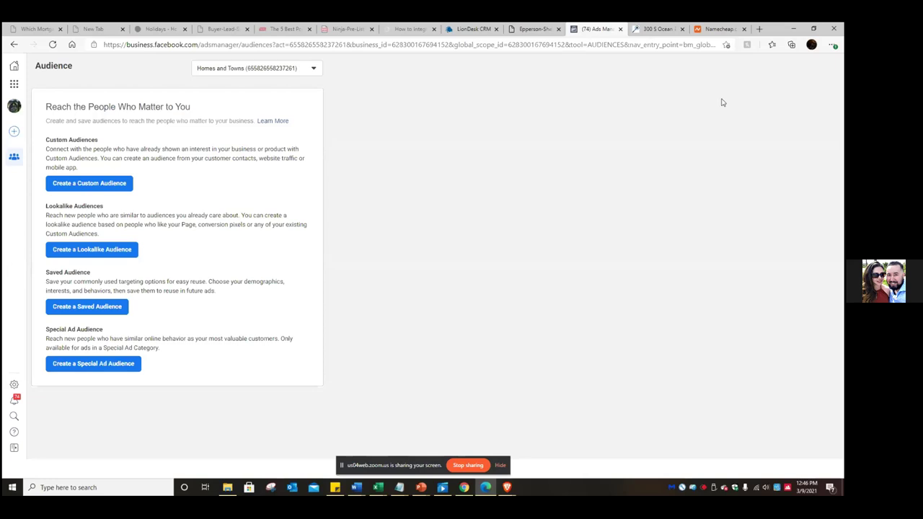
- Open a new browser tab, return to Ads Manager, and start a Custom Audience
left_click(759, 29)
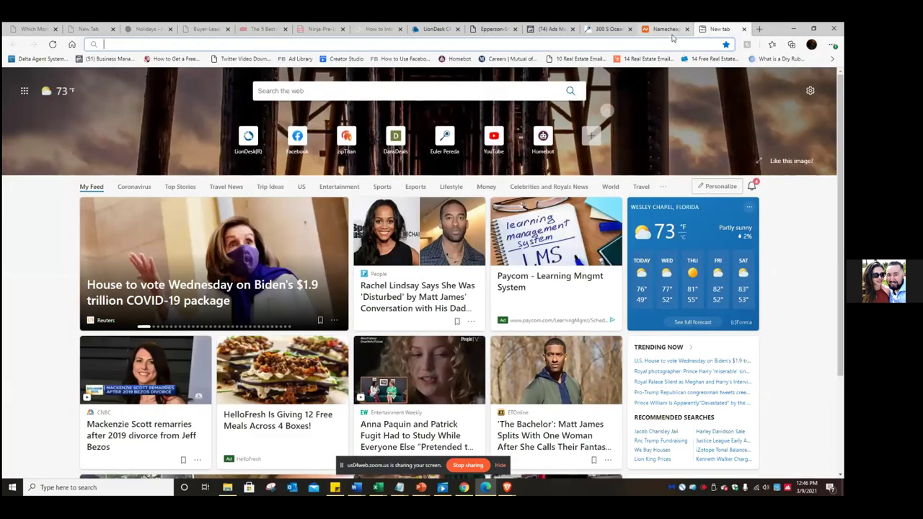
left_click(551, 29)
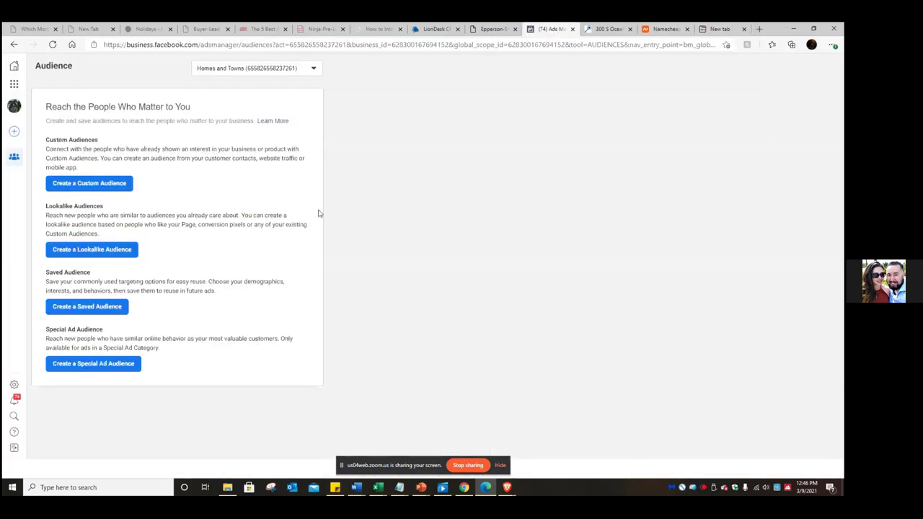
left_click(105, 189)
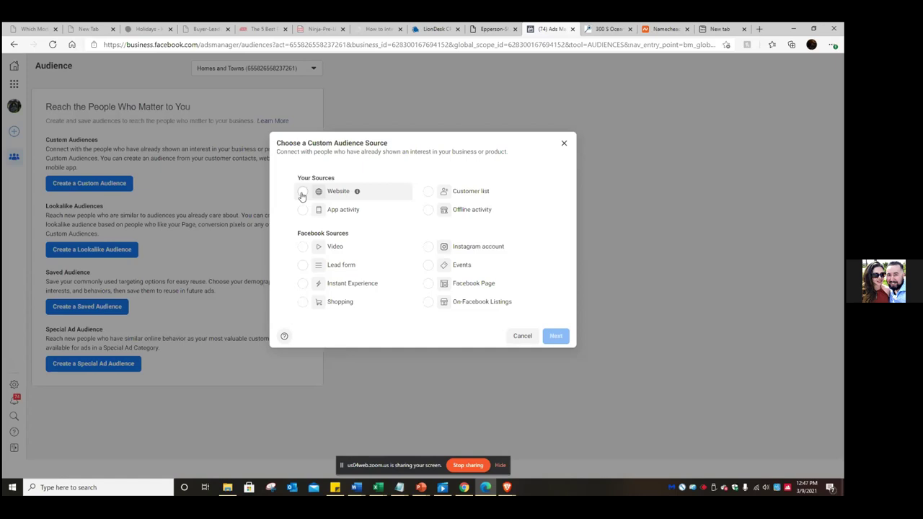
- Choose Video under Facebook Sources as the custom audience source and continue
left_click(303, 247)
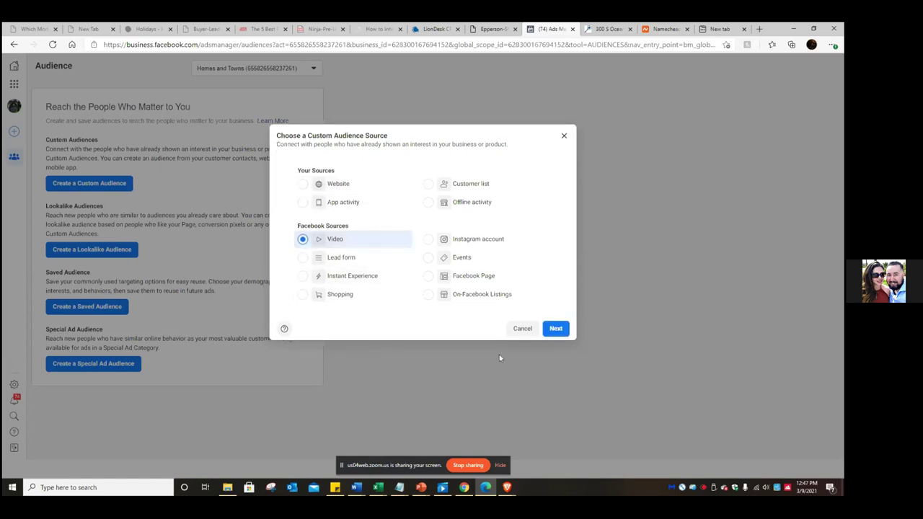
left_click(556, 328)
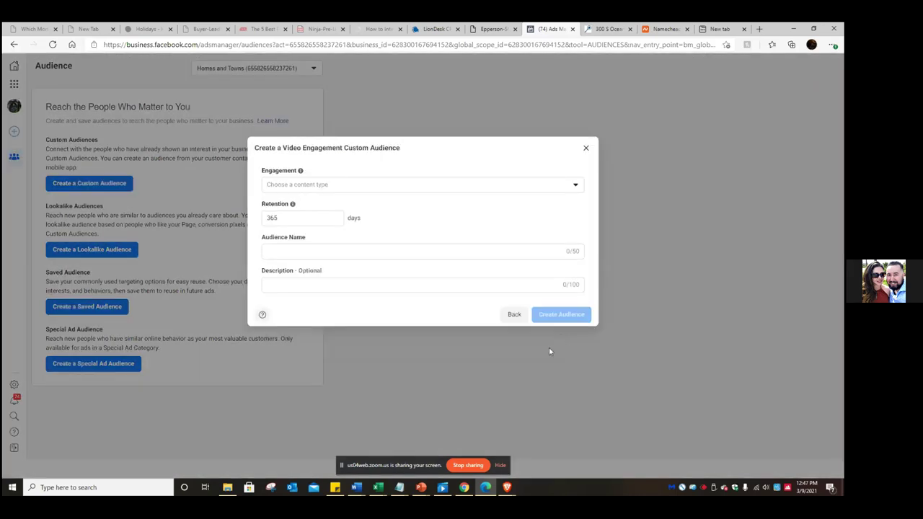
- Expand the Engagement 'Choose a content type' dropdown of video-view options
left_click(560, 189)
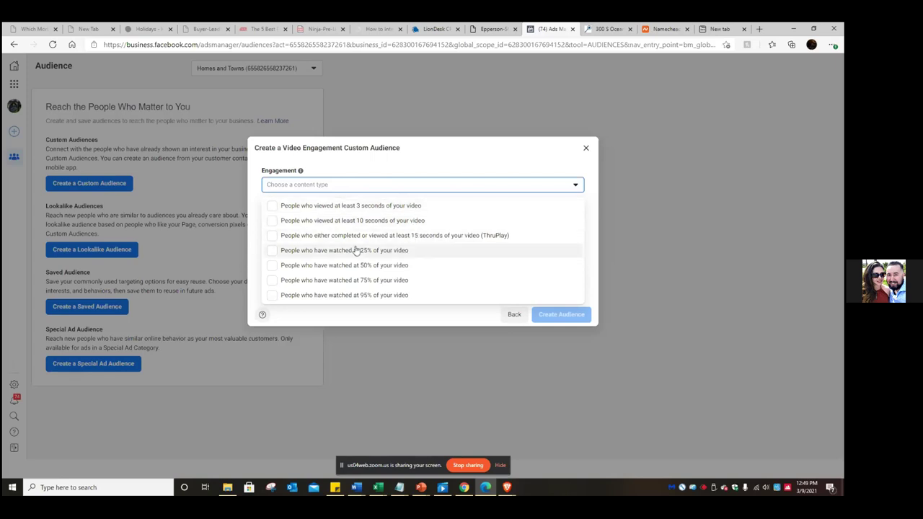
- Set engagement to people who watched 25% of the video and bring up video selection
left_click(271, 253)
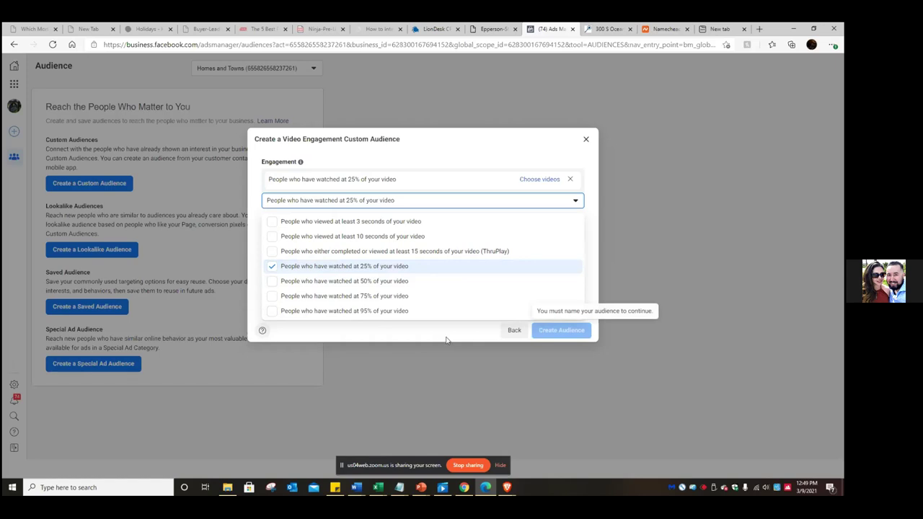
left_click(547, 180)
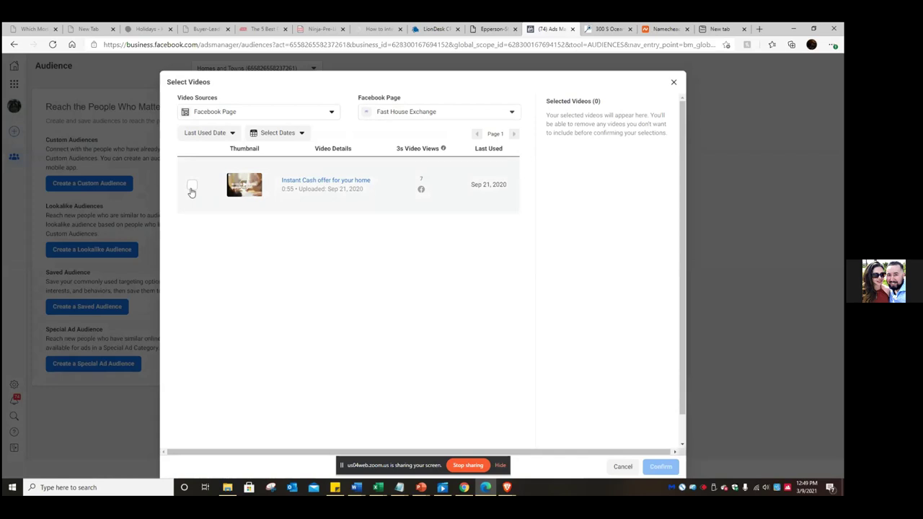
- Select the 'Instant Cash offer for your home' video and confirm it
left_click(192, 186)
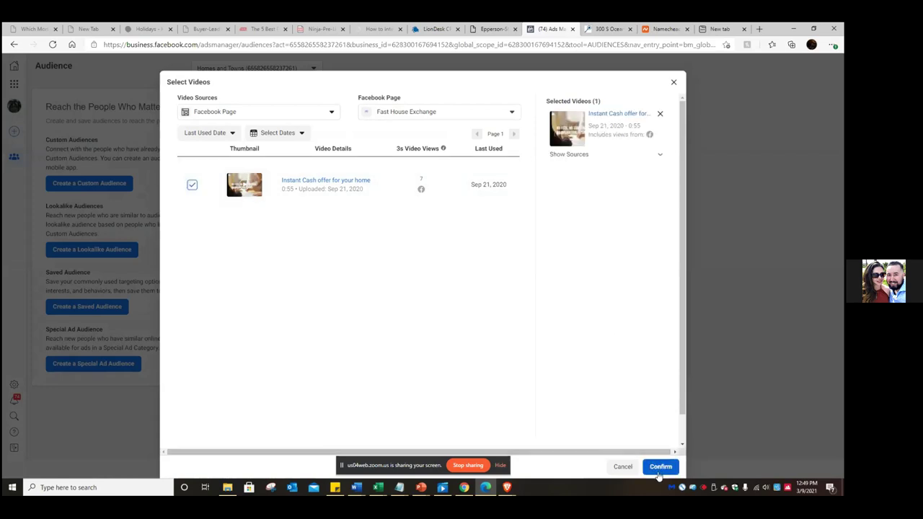
left_click(661, 469)
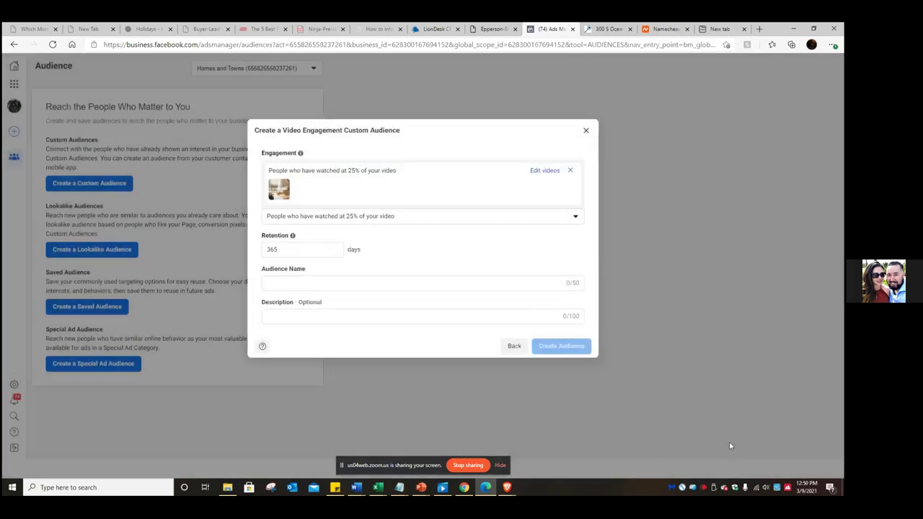
- Name the audience 'Cash Buyer Vidoe (25%)' and create it
left_click(362, 282)
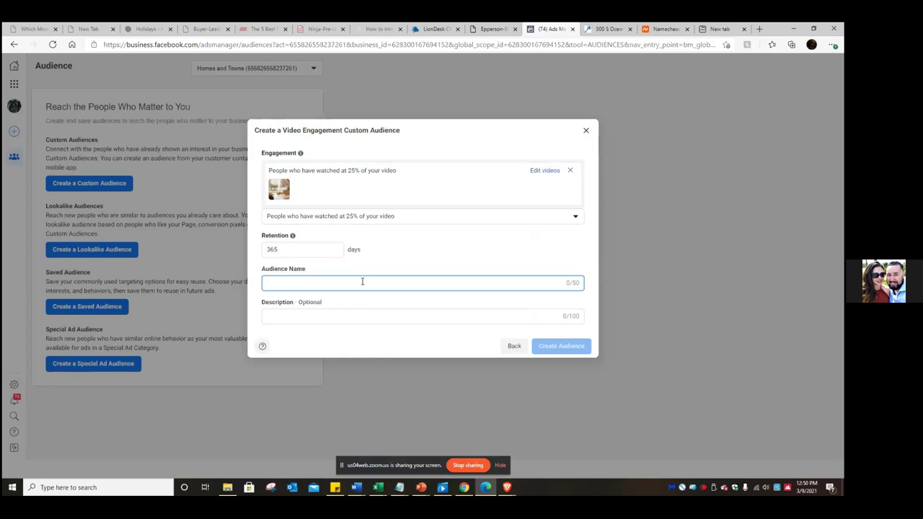
type("C")
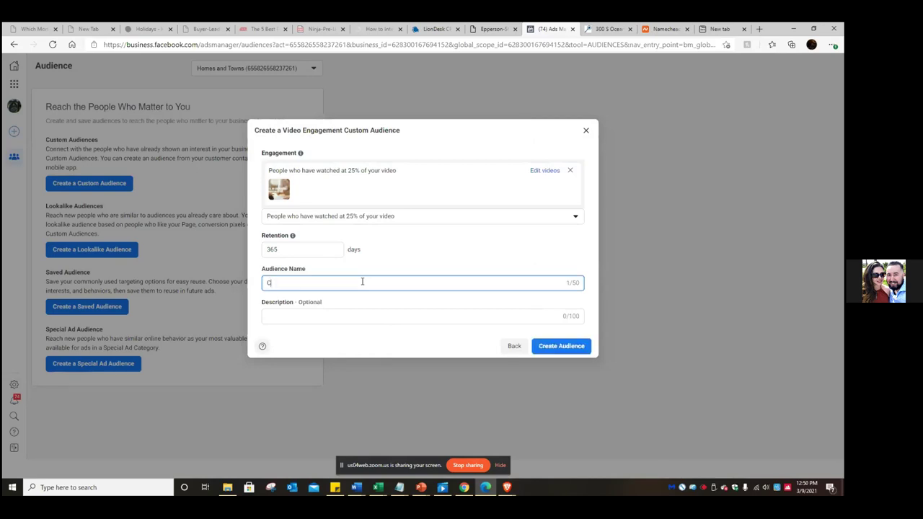
key("BackSpace")
type("Cash BBuyer Vidoe (25%)")
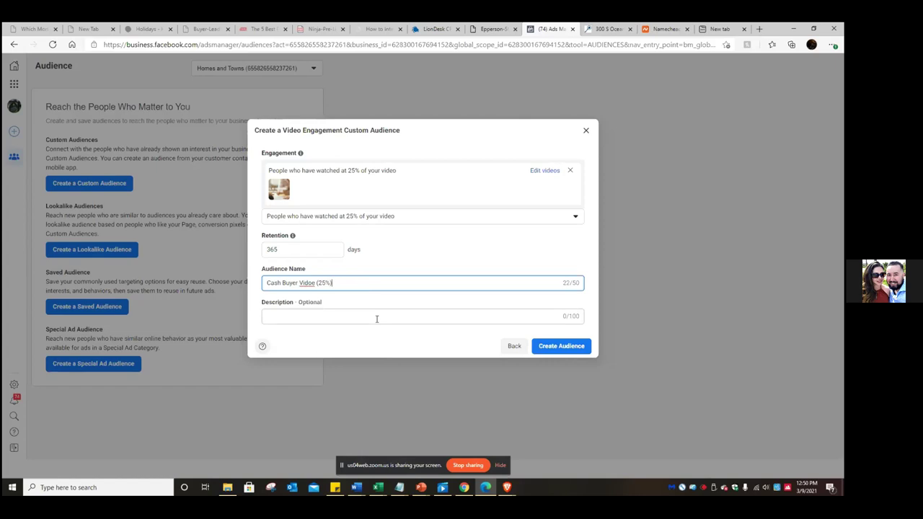
left_click(573, 349)
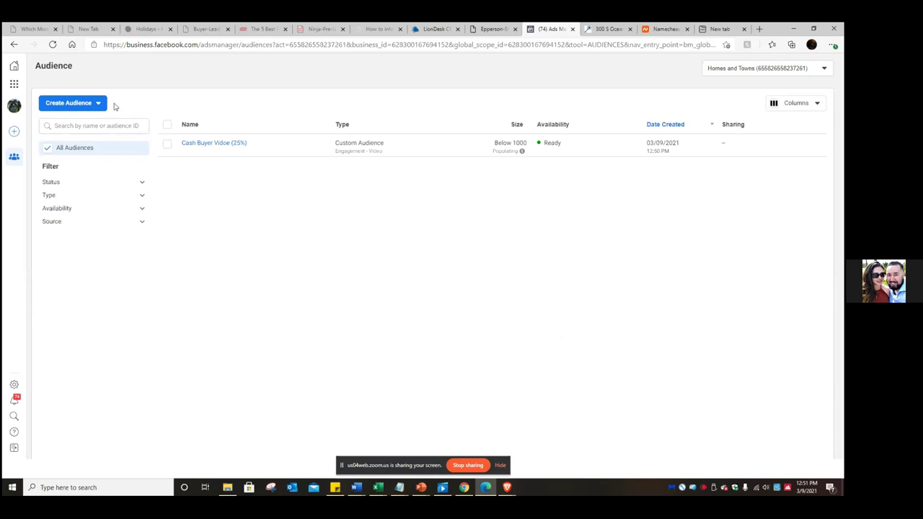
- Dismiss the audience-created confirmation and reopen the Create Audience type list
left_click(99, 104)
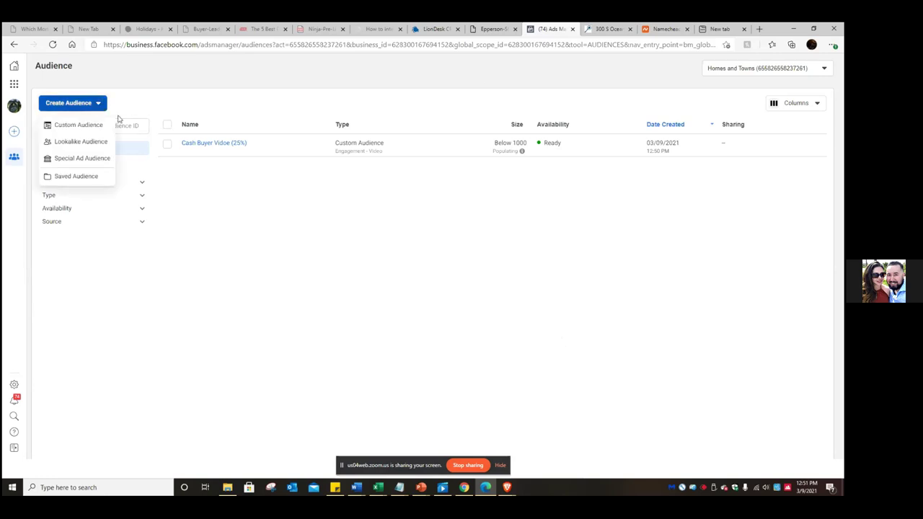
left_click(78, 126)
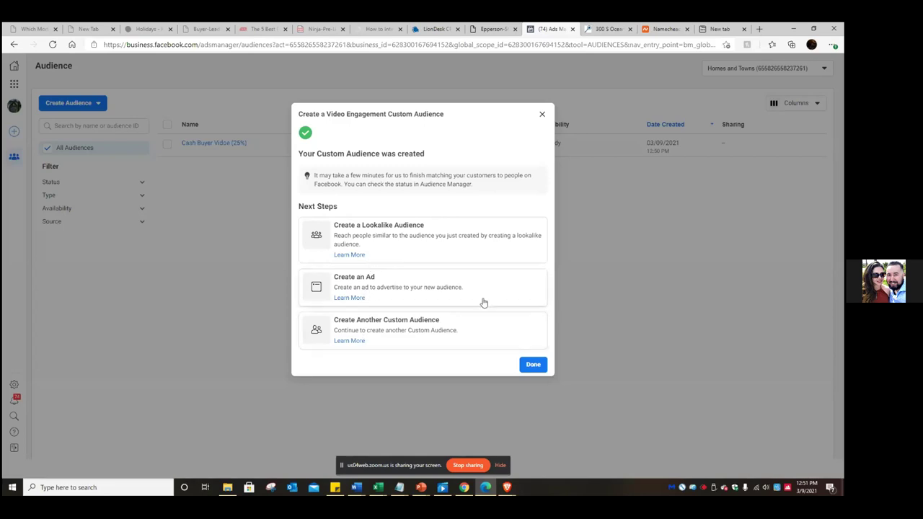
left_click(534, 365)
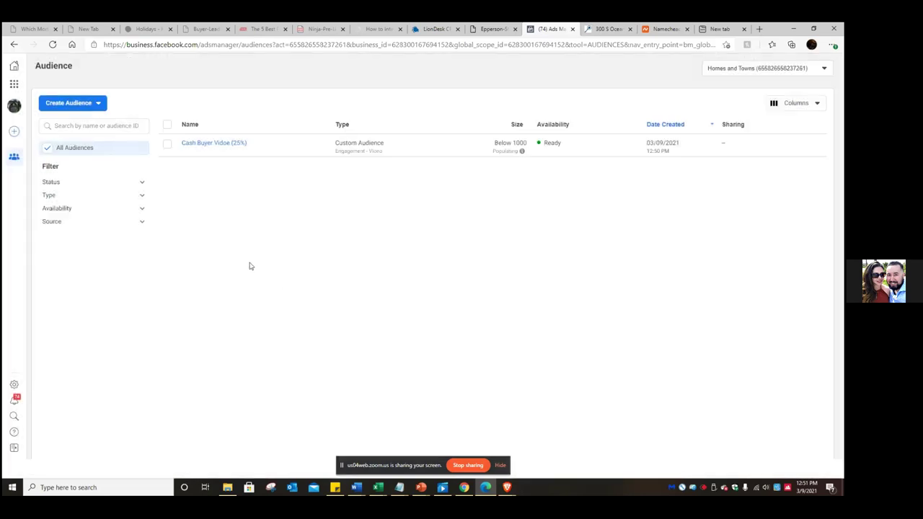
left_click(98, 103)
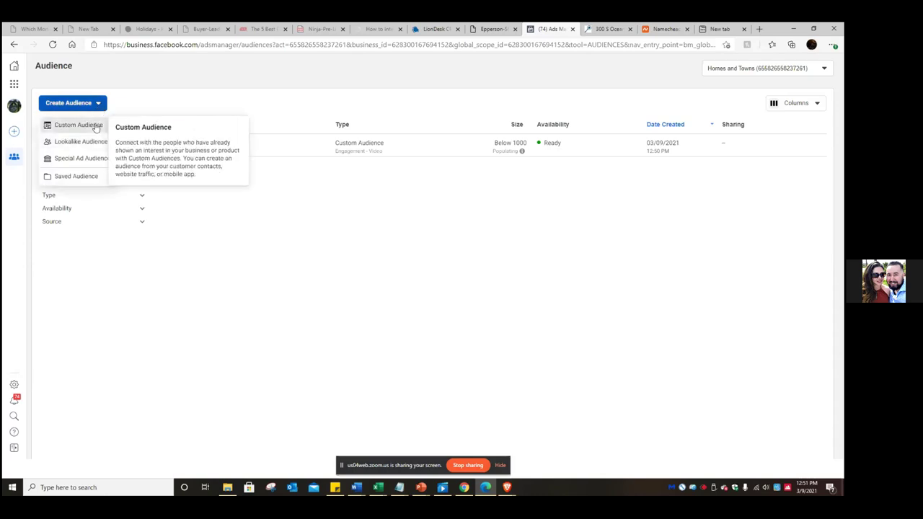
- Start a Video custom audience for people who viewed at least 10 seconds and open the video picker
left_click(94, 125)
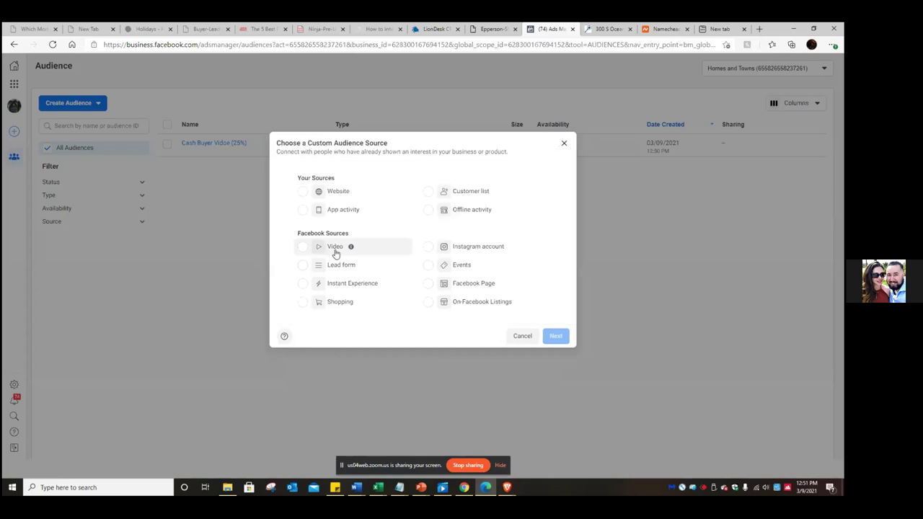
left_click(303, 247)
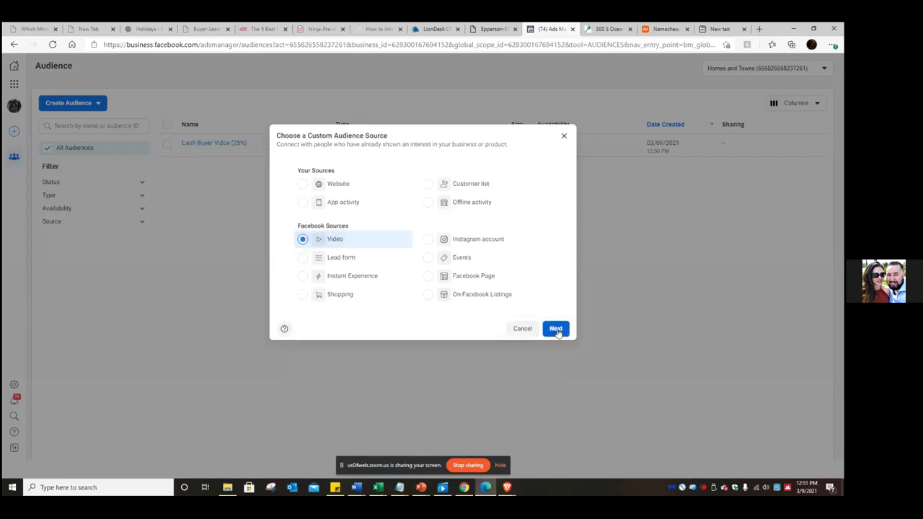
left_click(555, 329)
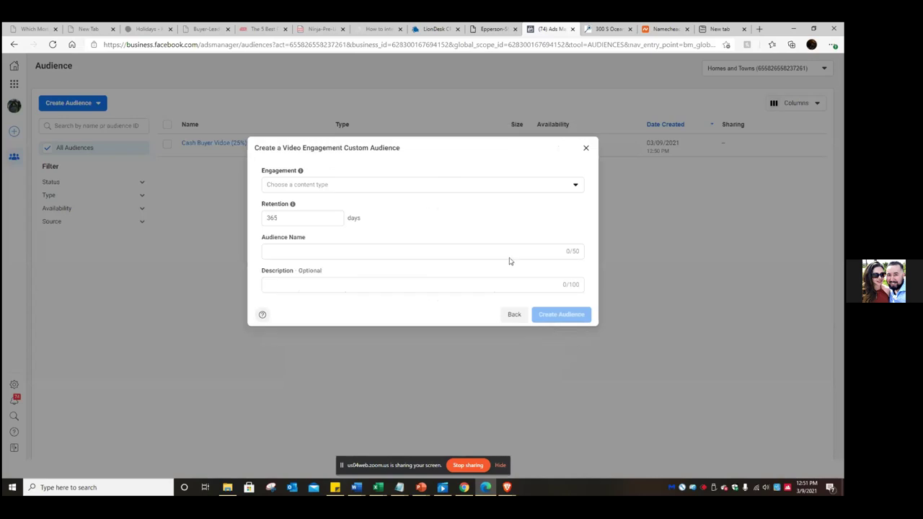
left_click(562, 186)
left_click(562, 186)
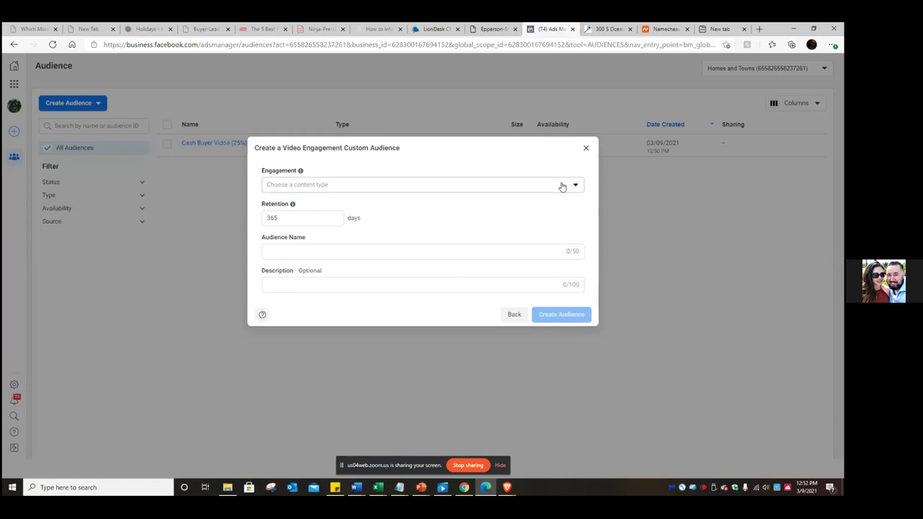
left_click(562, 186)
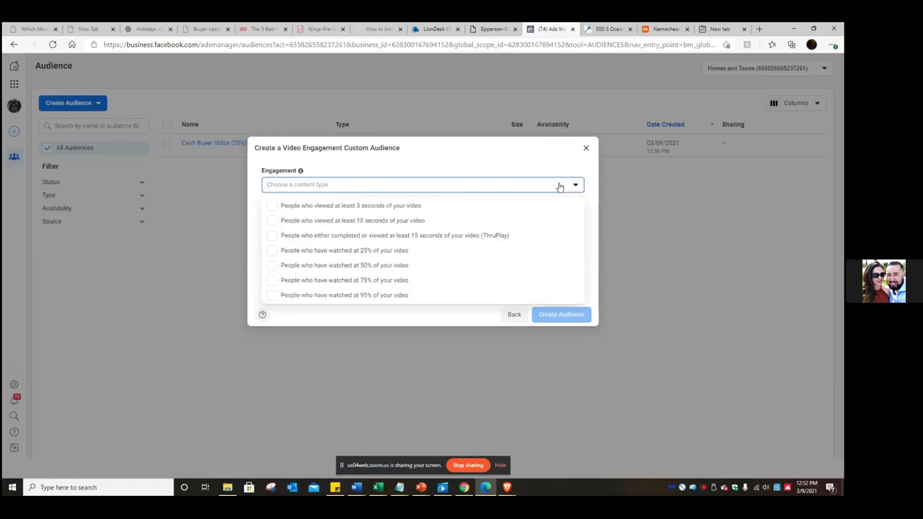
left_click(422, 221)
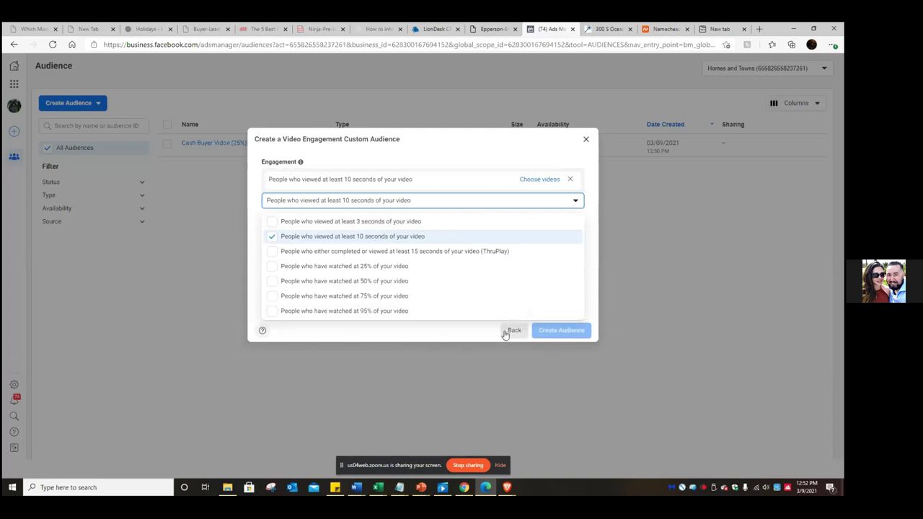
left_click(542, 179)
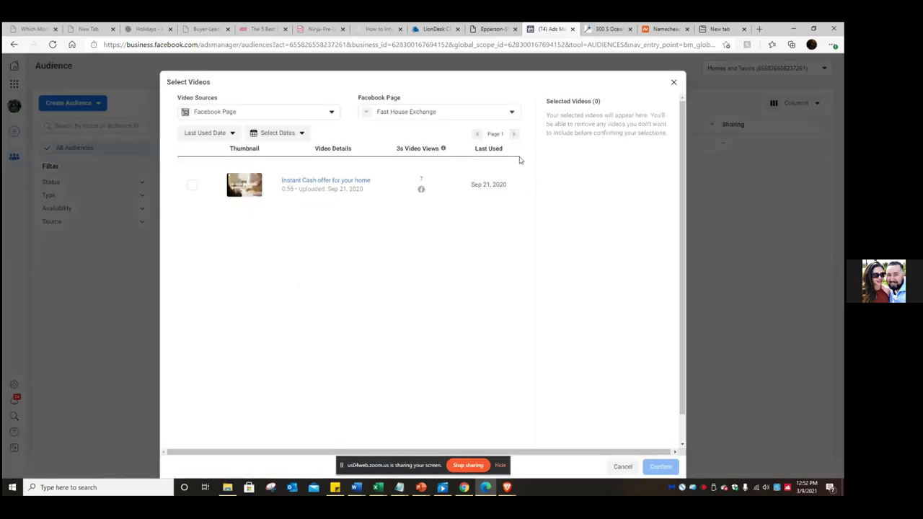
- Switch the video picker to the other Facebook Page, browse its videos, and close without selecting any
left_click(503, 115)
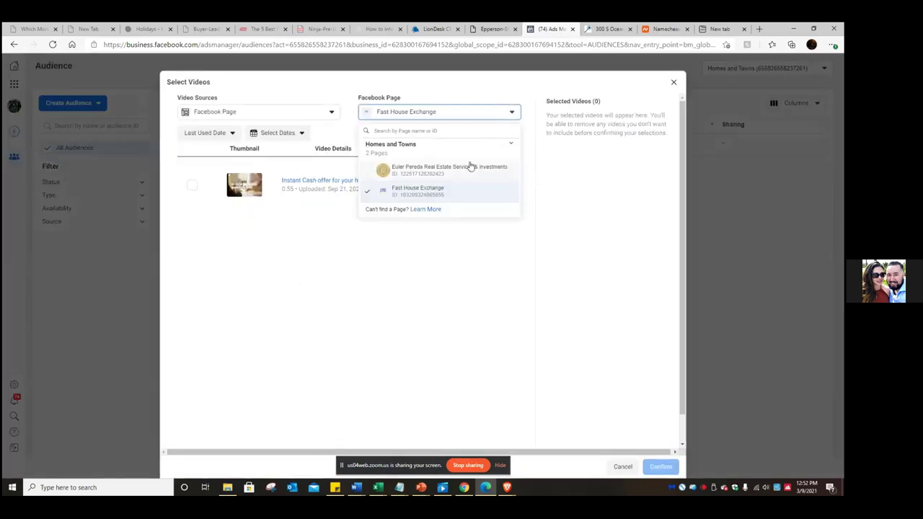
left_click(469, 168)
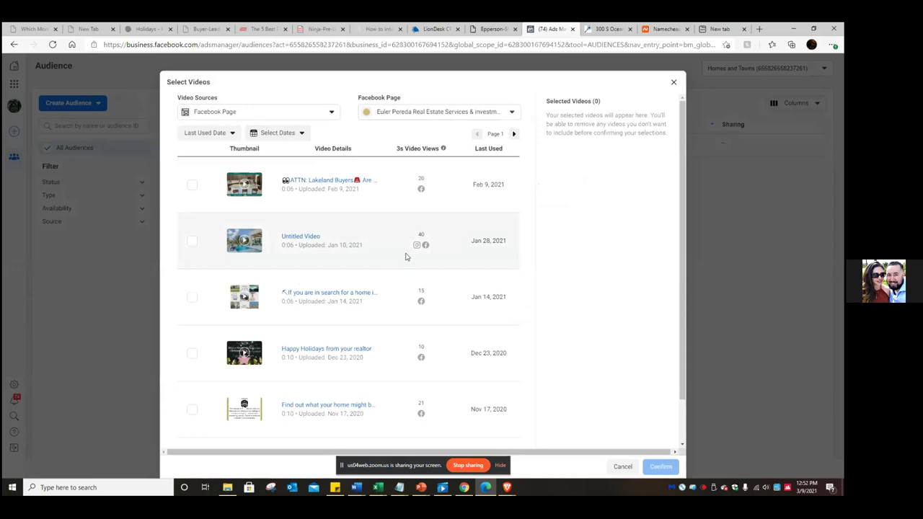
scroll(405, 257, "down", 2)
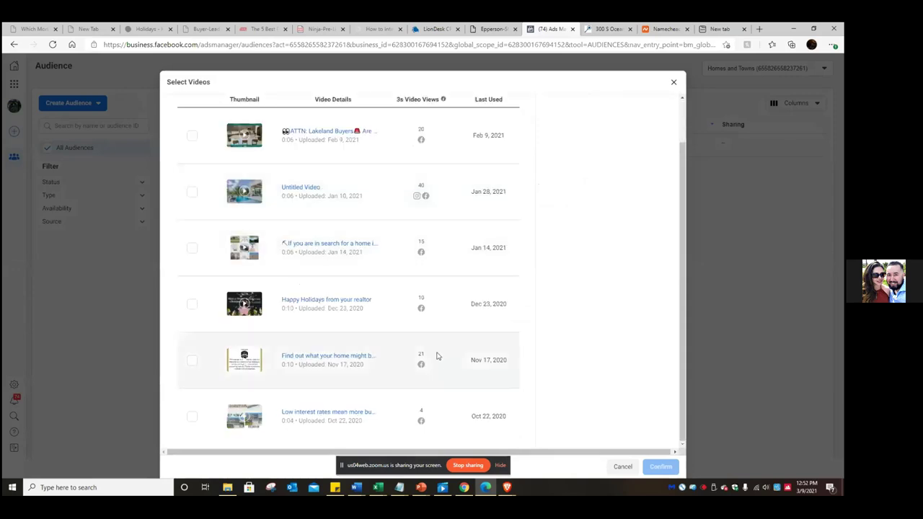
scroll(433, 282, "up", 2)
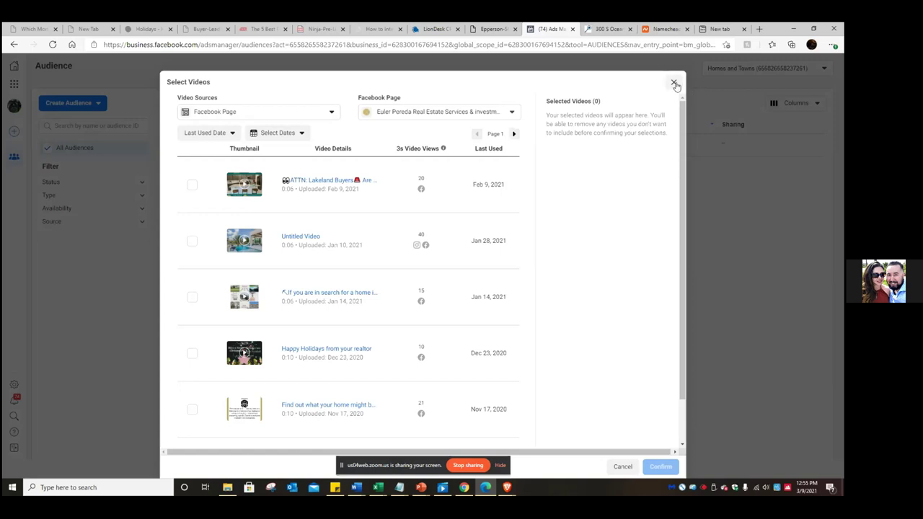
left_click(674, 84)
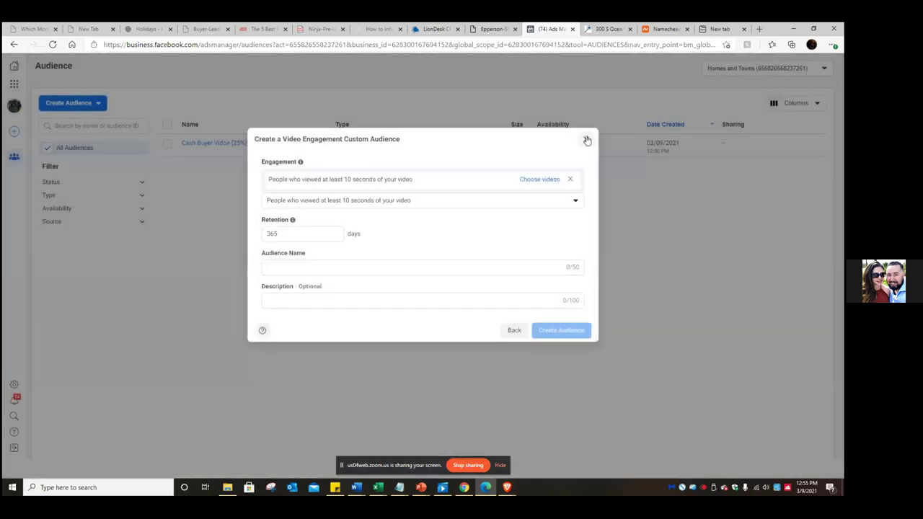
- Discard the 10-second audience draft and save the Audiences page as a 'Custom Audiences' favourite
left_click(587, 140)
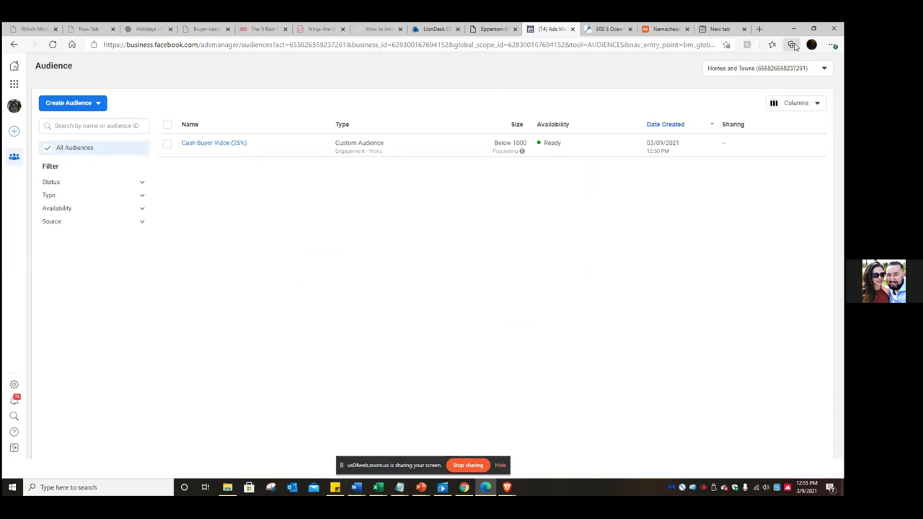
left_click(726, 44)
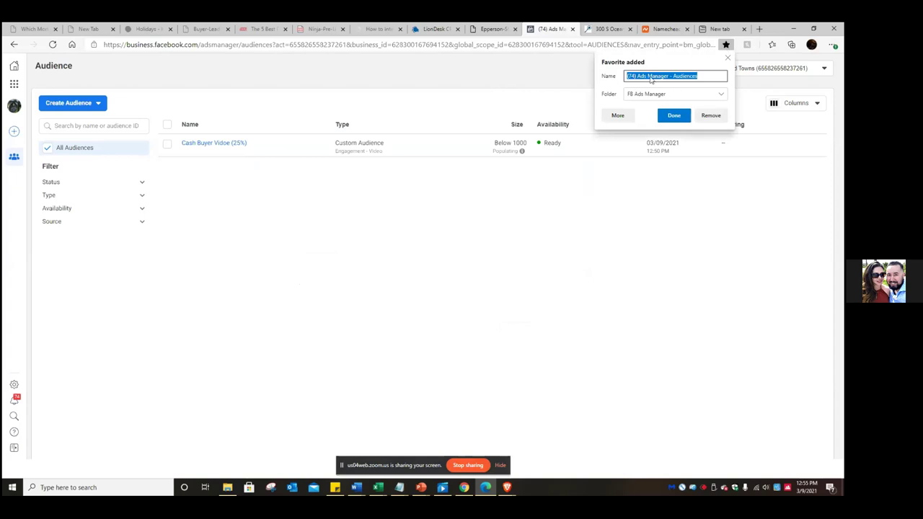
left_click(674, 75)
left_click_drag(673, 76, 616, 81)
type("Custom")
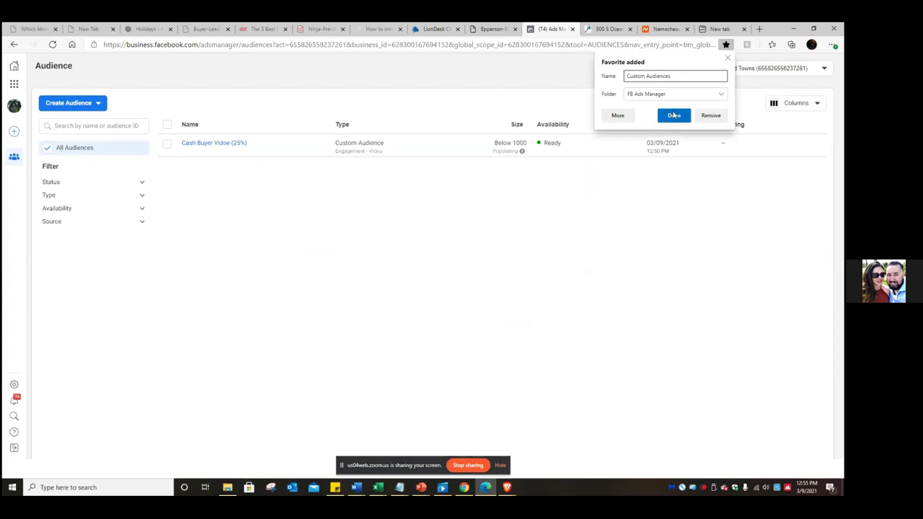
left_click(676, 118)
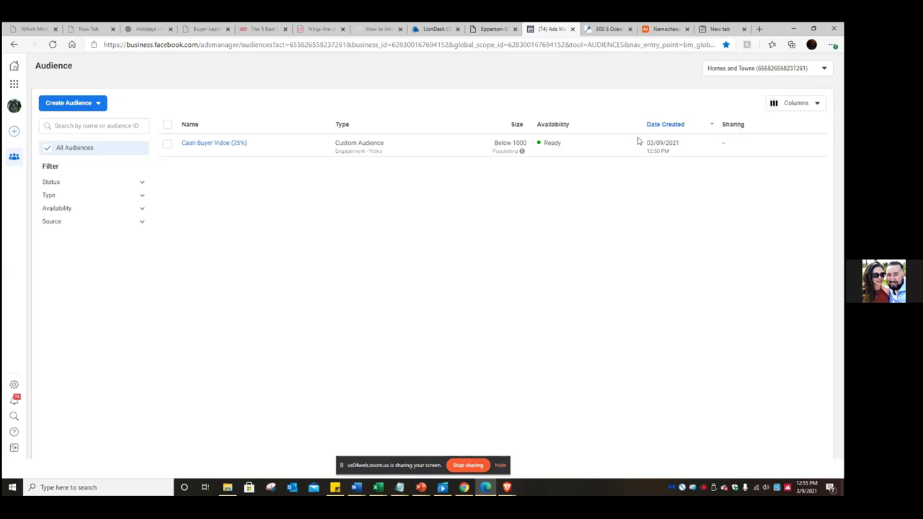
- Bring up the All tools list of business tools
left_click(14, 87)
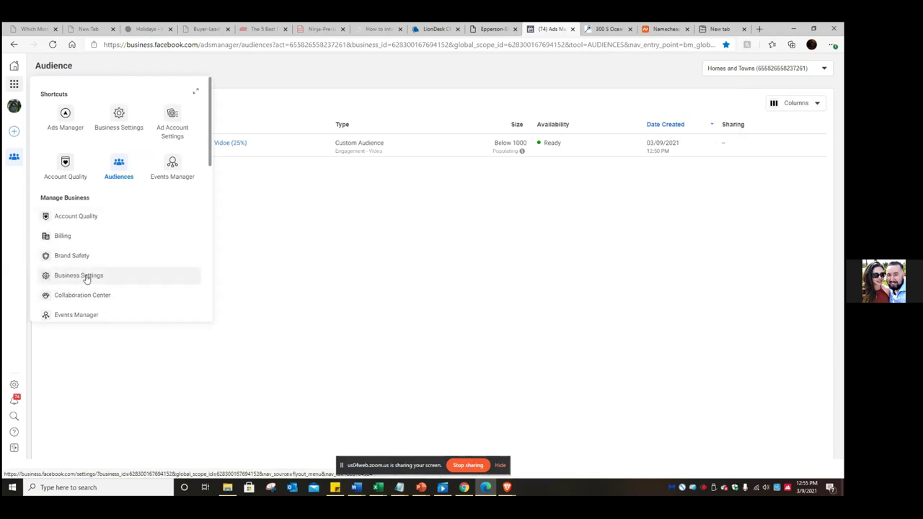
scroll(85, 277, "down", 2)
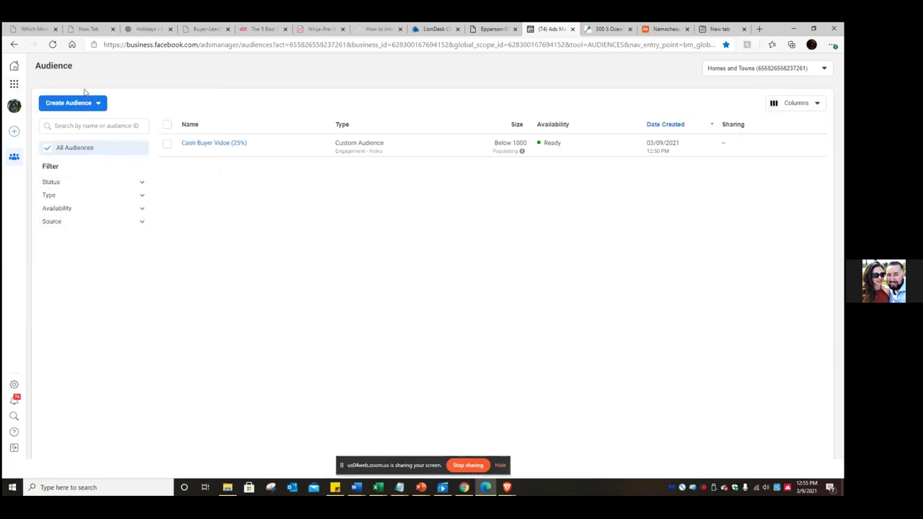
left_click(14, 84)
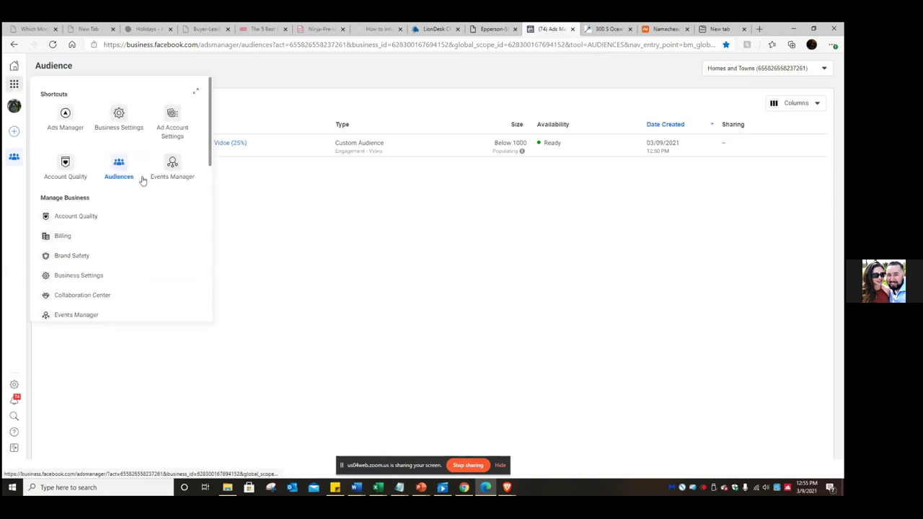
- Go to the Custom Conversions page in Events Manager and start bookmarking it
left_click(176, 180)
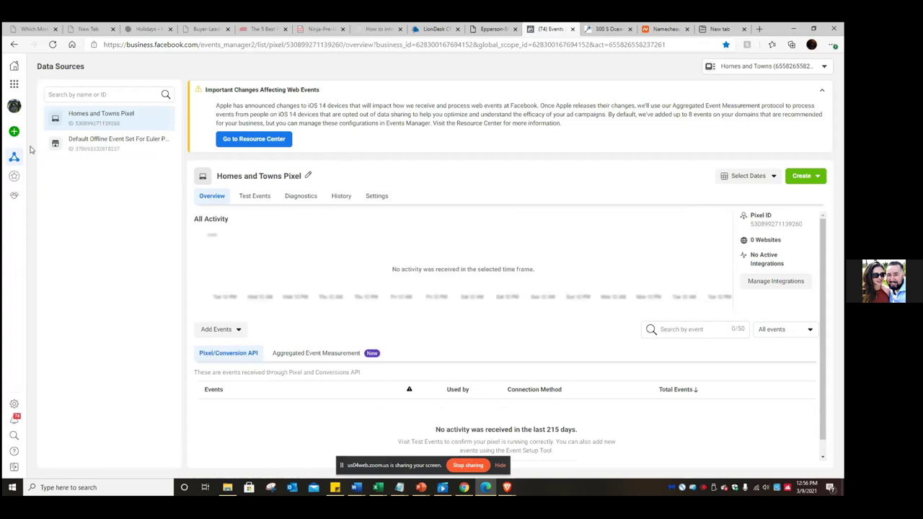
mouse_move(15, 158)
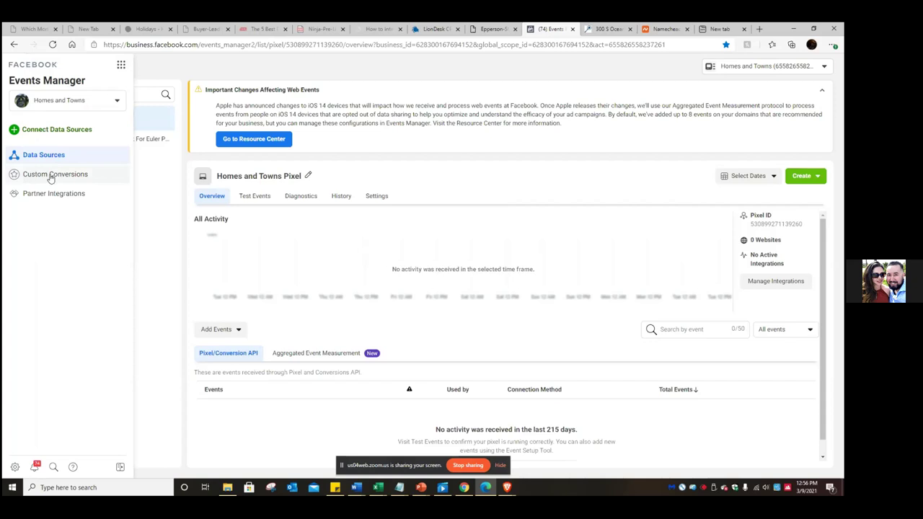
left_click(51, 175)
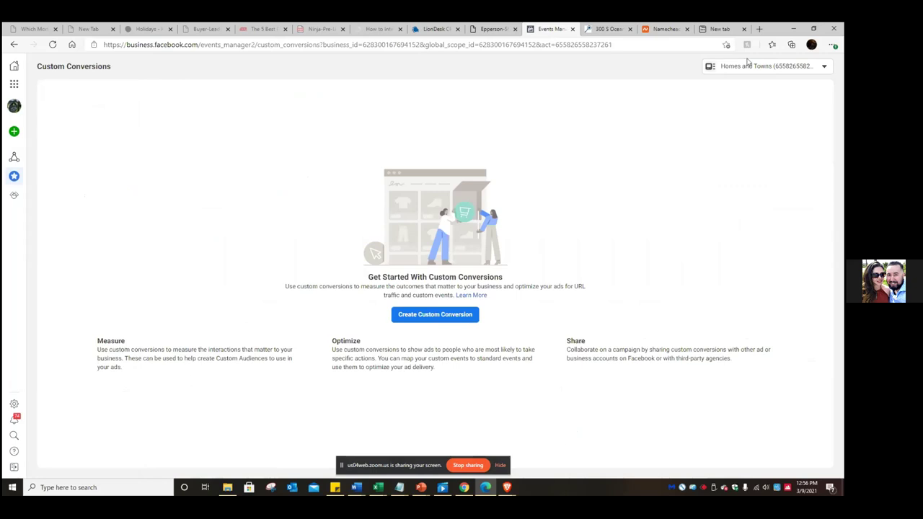
left_click(726, 44)
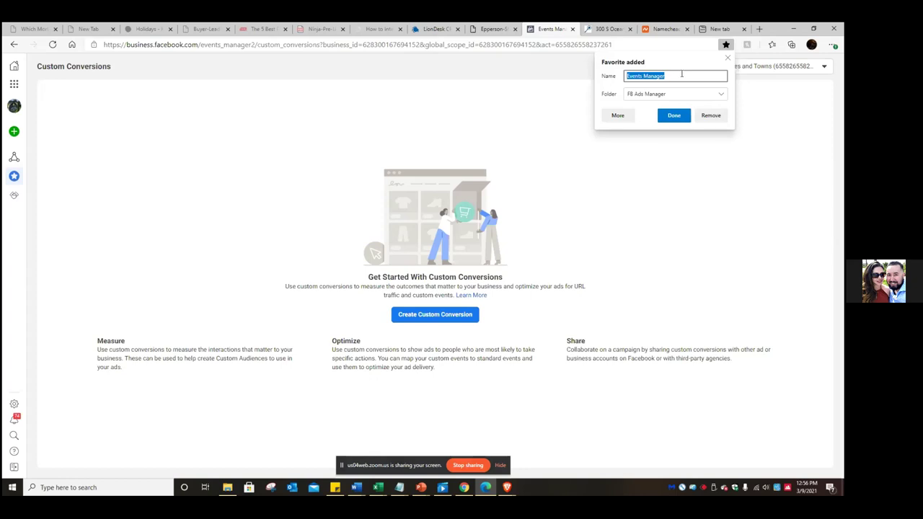
- Save the page as a 'Custom Conversion' favourite in the FB Ads Manager folder
type("Custom Conversion")
left_click(674, 116)
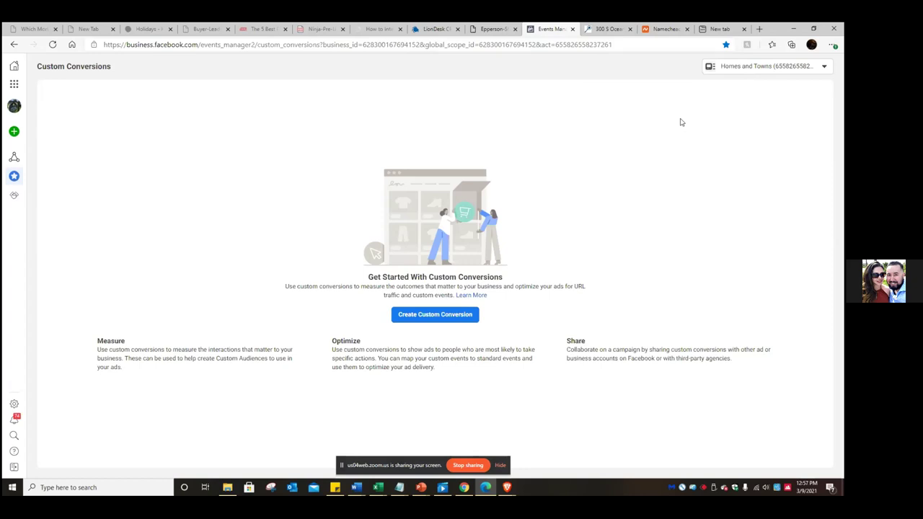
left_click(772, 45)
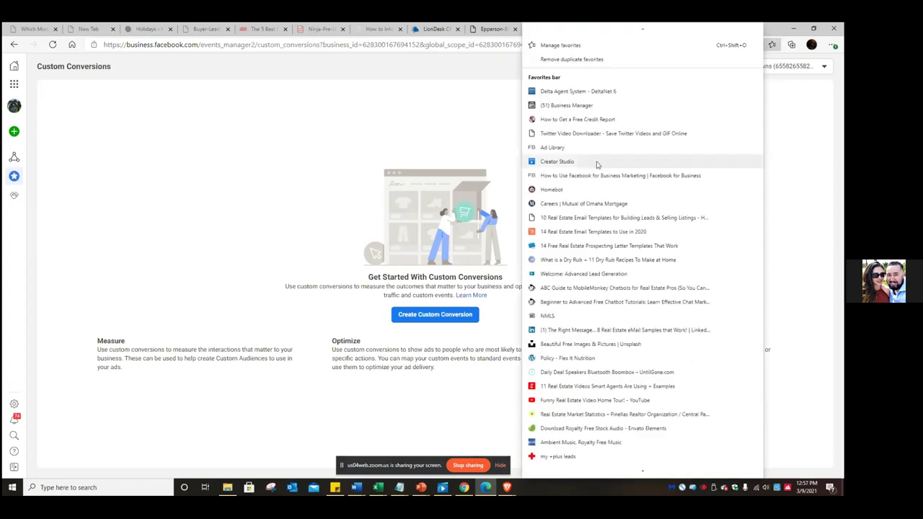
- Look through the favourites list for the FB Ads Manager folder and drag it higher
scroll(597, 169, "down", 3)
scroll(736, 140, "down", 15)
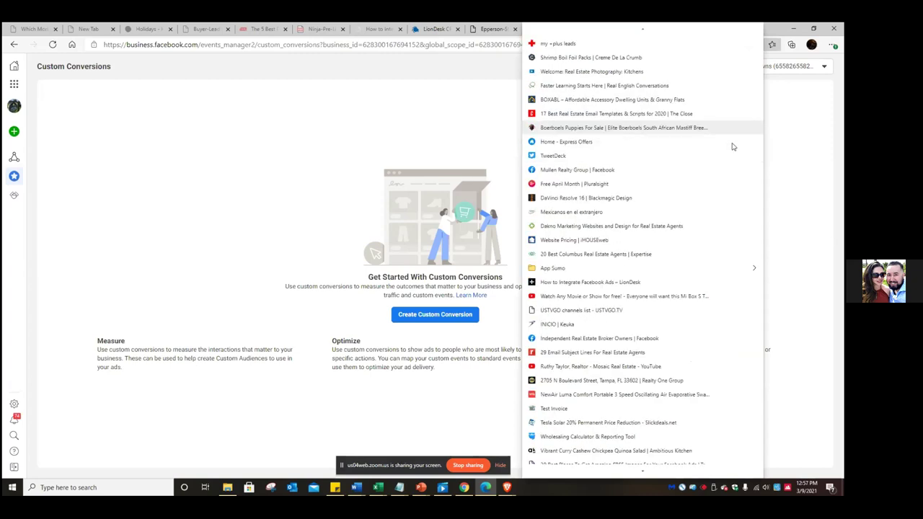
scroll(735, 148, "down", 1)
scroll(734, 148, "up", 5)
scroll(735, 148, "up", 15)
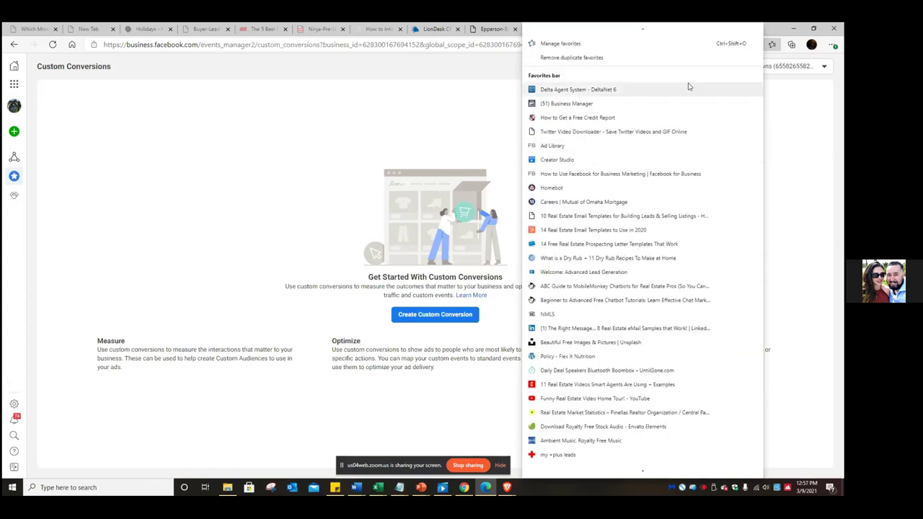
scroll(690, 87, "down", 5)
scroll(688, 85, "down", 6)
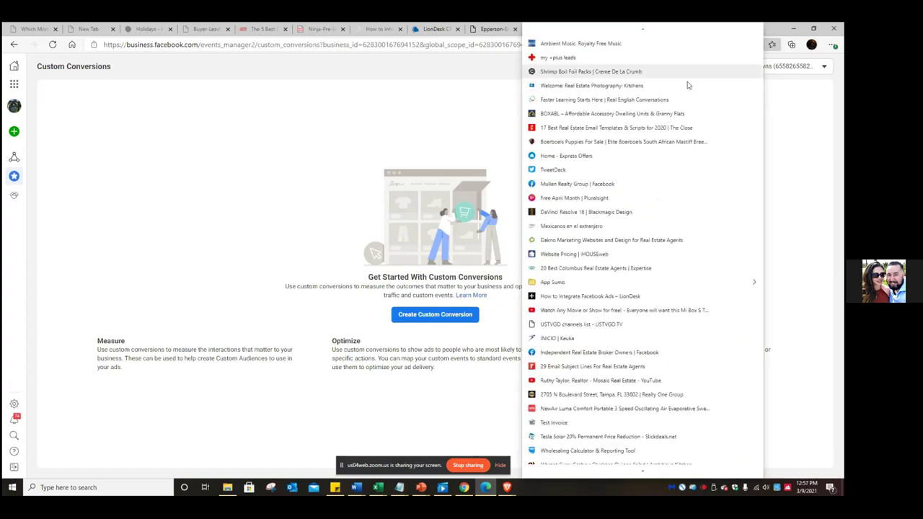
scroll(687, 85, "down", 7)
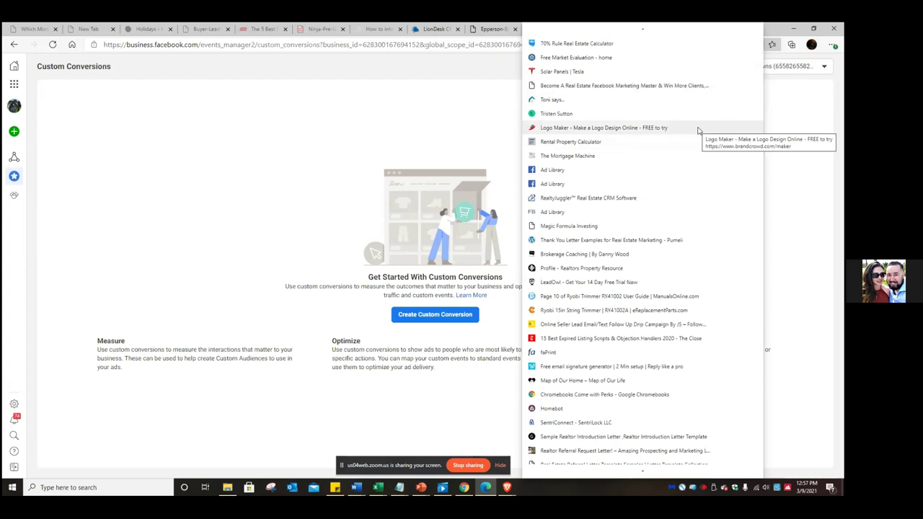
scroll(697, 131, "down", 2)
scroll(697, 131, "down", 2)
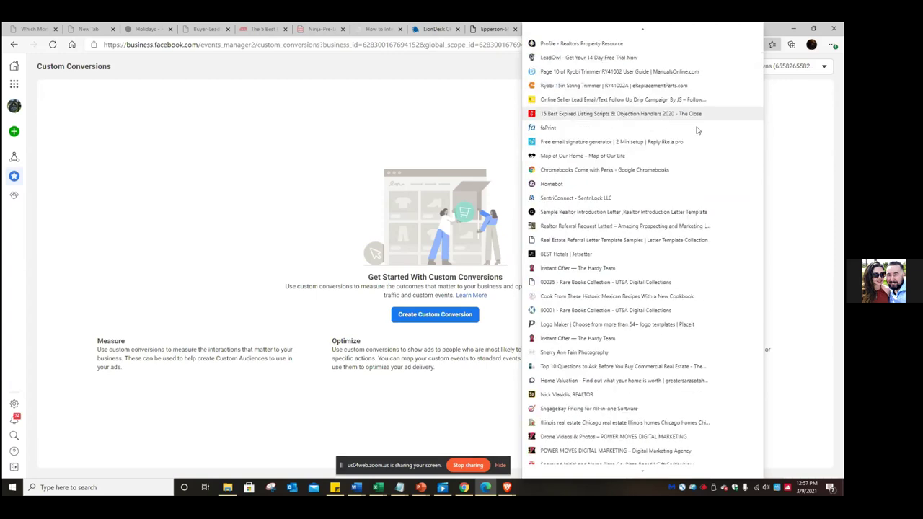
left_click(266, 117)
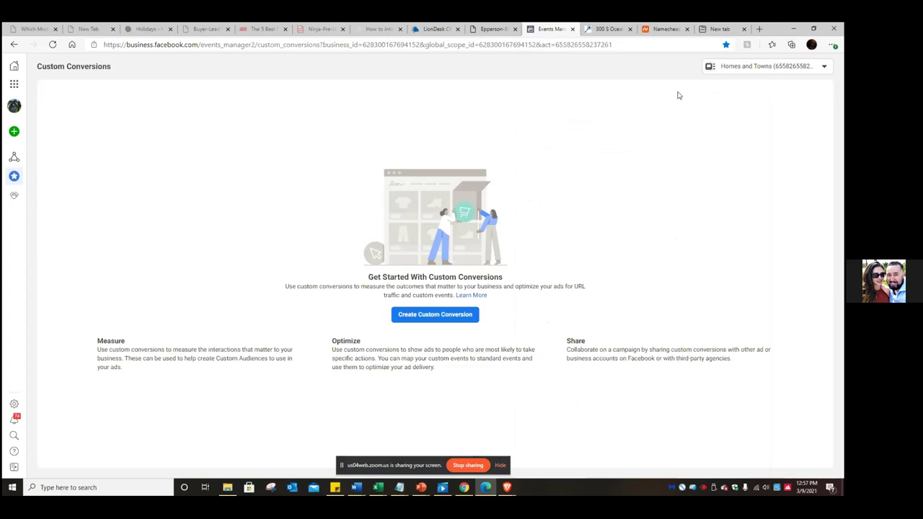
left_click(772, 46)
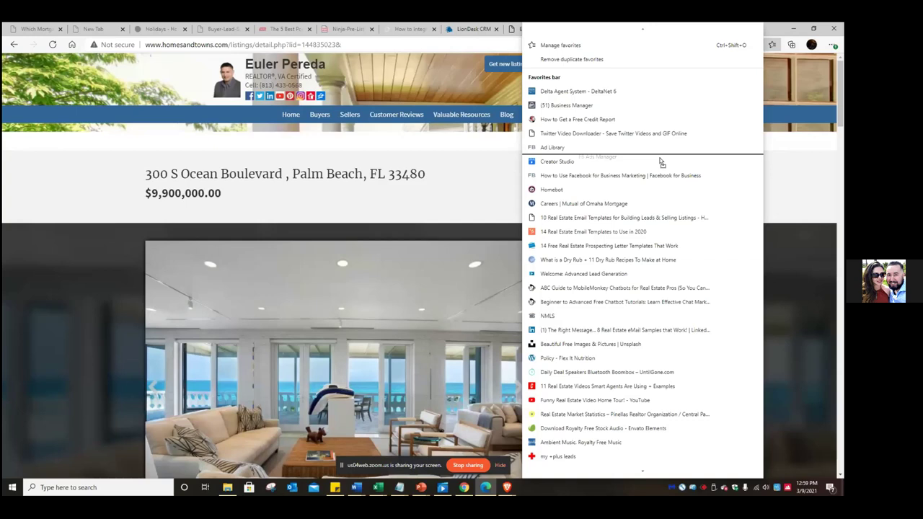
left_click_drag(659, 160, 661, 149)
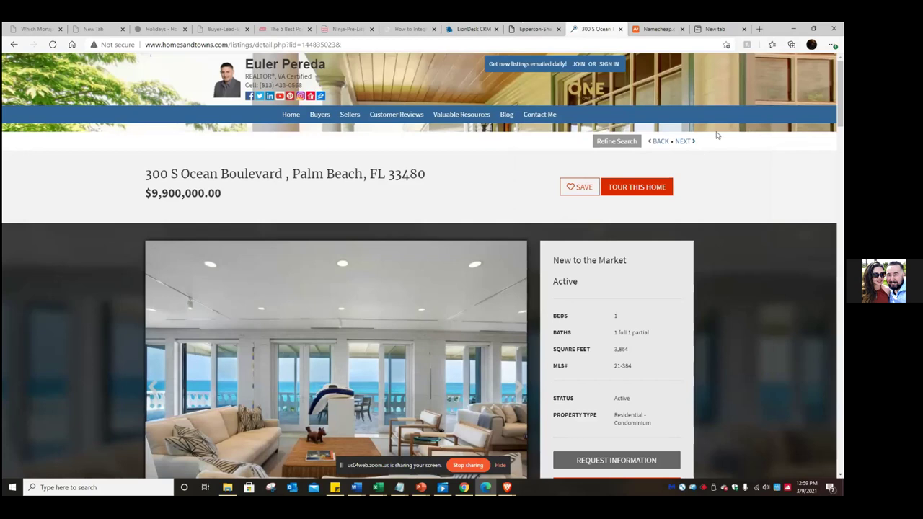
- Check the FB Ads Manager folder in favourites and display its saved Facebook pages
left_click(772, 45)
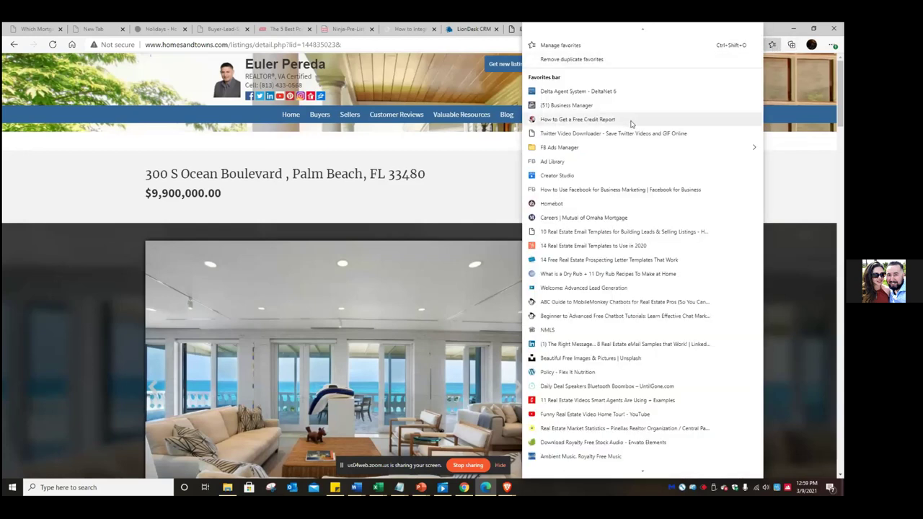
mouse_move(612, 150)
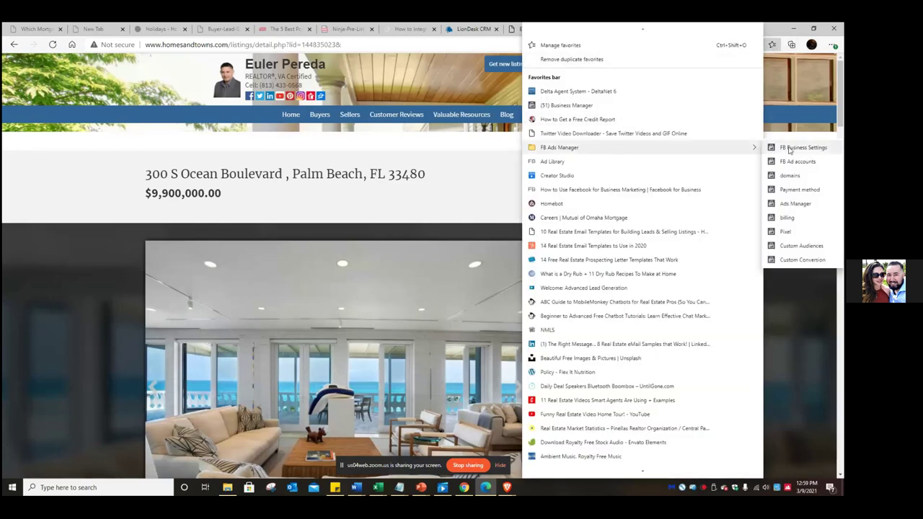